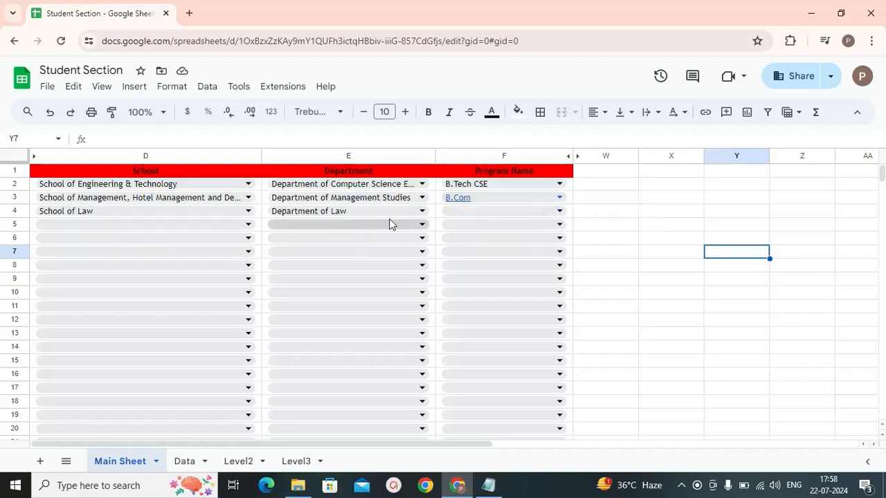
- Set the row 4 program to BALLB and the row 5 school to Schoo of Pharmaceutical Sciences
{"action": "left_click", "coordinate": [452, 214]}
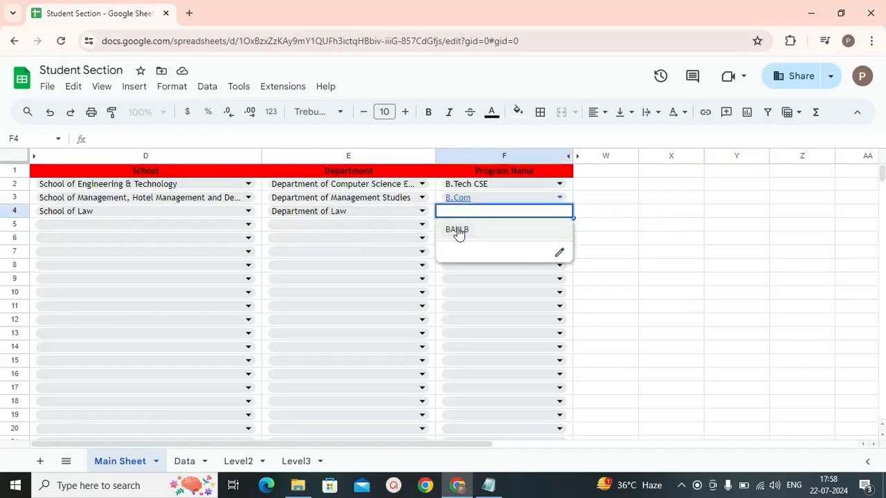
{"action": "left_click", "coordinate": [458, 229]}
{"action": "left_click", "coordinate": [177, 226]}
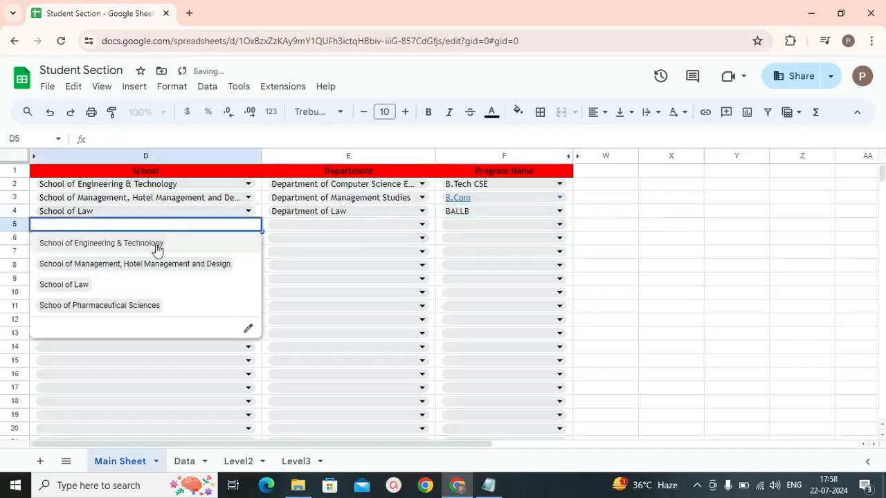
{"action": "left_click", "coordinate": [102, 306]}
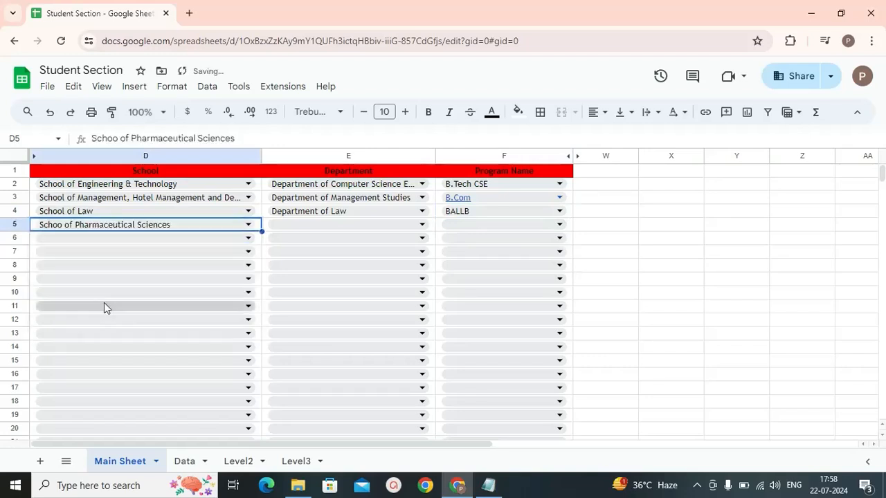
- Check which department and program options are offered for the pharmaceutical school in row 5
{"action": "left_click", "coordinate": [349, 222]}
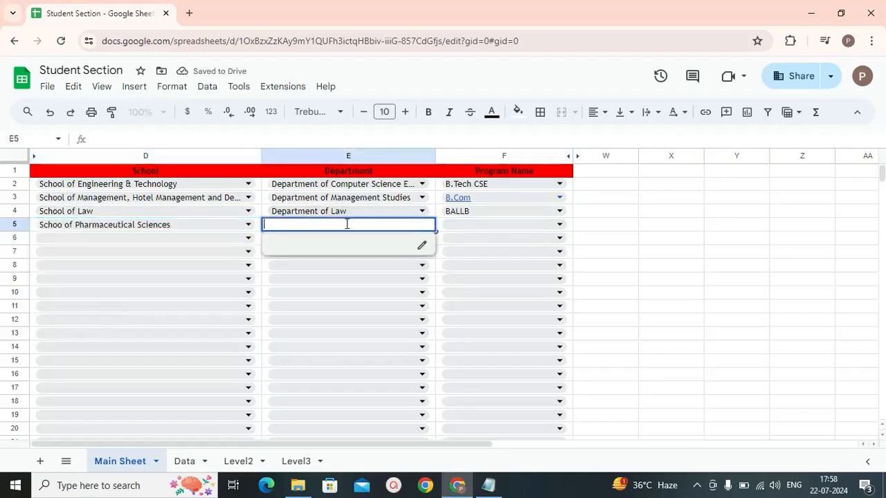
{"action": "left_click", "coordinate": [451, 226]}
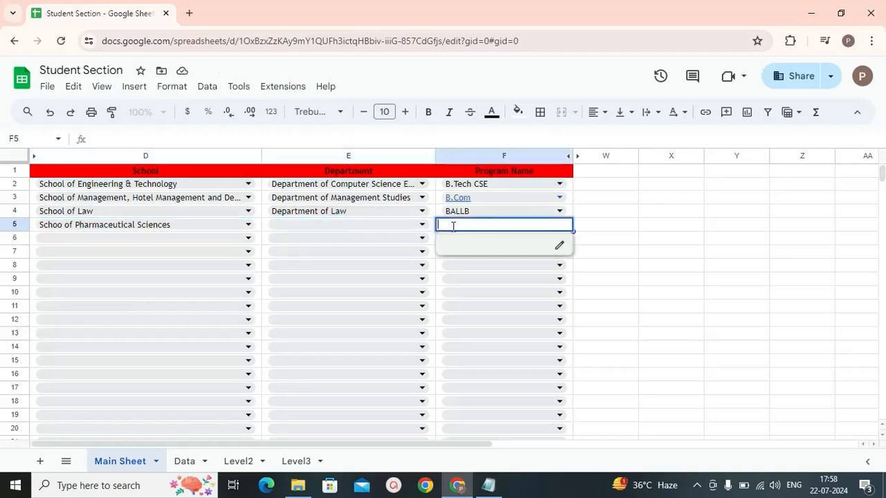
{"action": "left_click", "coordinate": [56, 229]}
- Set the row 6 school to School of Engineering & Technology and check its department options
{"action": "left_click", "coordinate": [114, 242]}
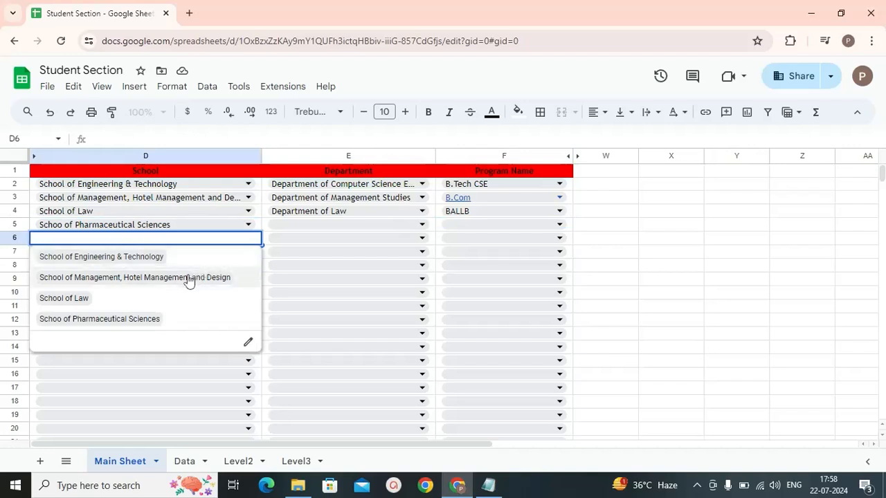
{"action": "left_click", "coordinate": [173, 257]}
{"action": "left_click", "coordinate": [320, 237]}
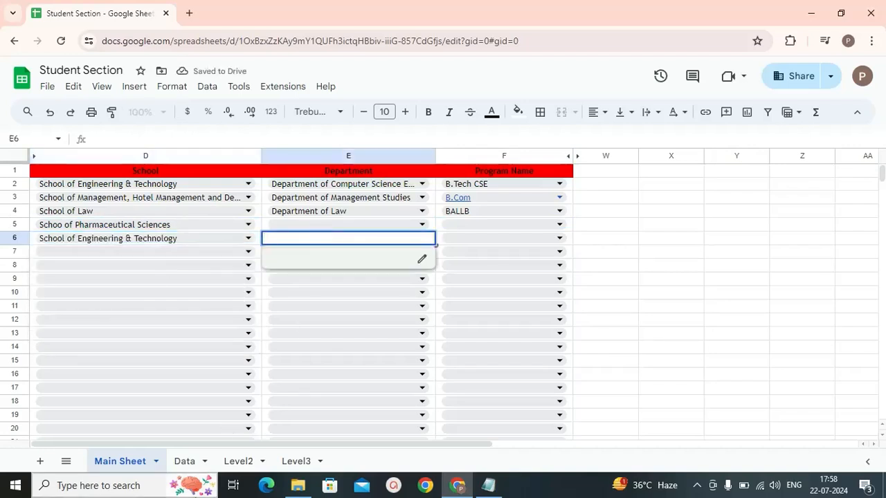
- Examine the Level2 sheet's row for Schoo of Pharmaceutical Sciences and its department cell, and return to the Main Sheet
{"action": "left_click", "coordinate": [235, 462]}
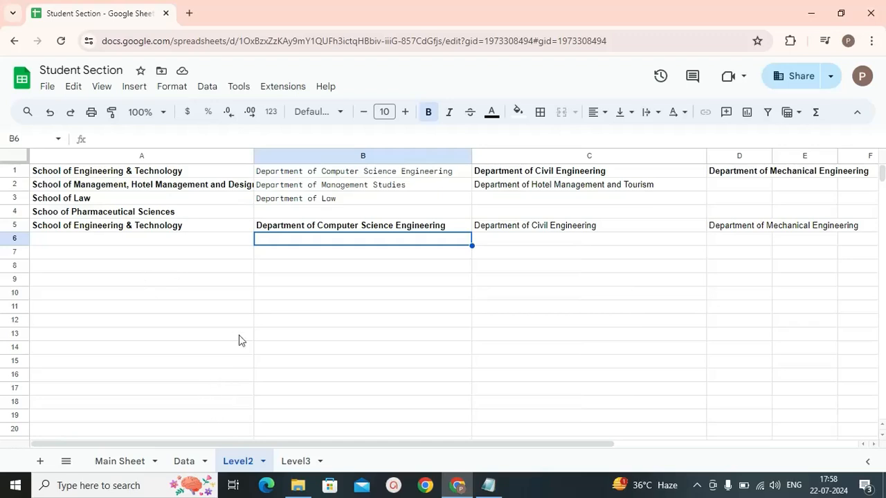
{"action": "left_click", "coordinate": [203, 215]}
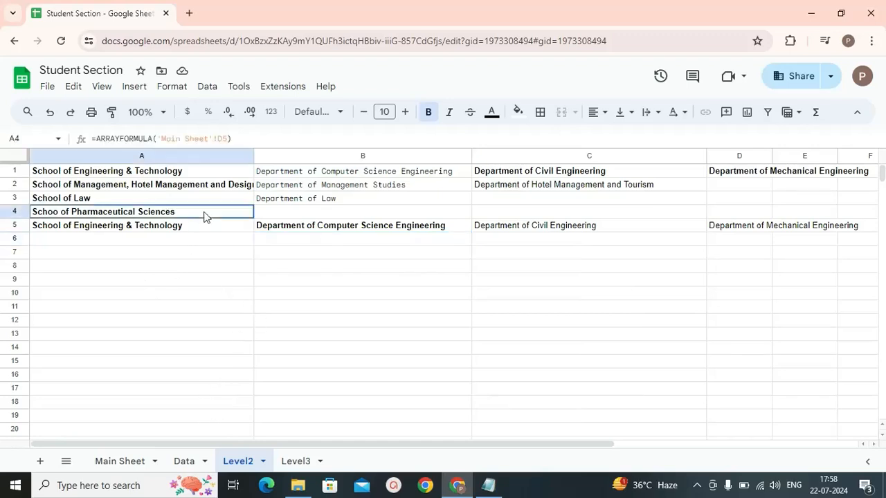
{"action": "left_click", "coordinate": [265, 216]}
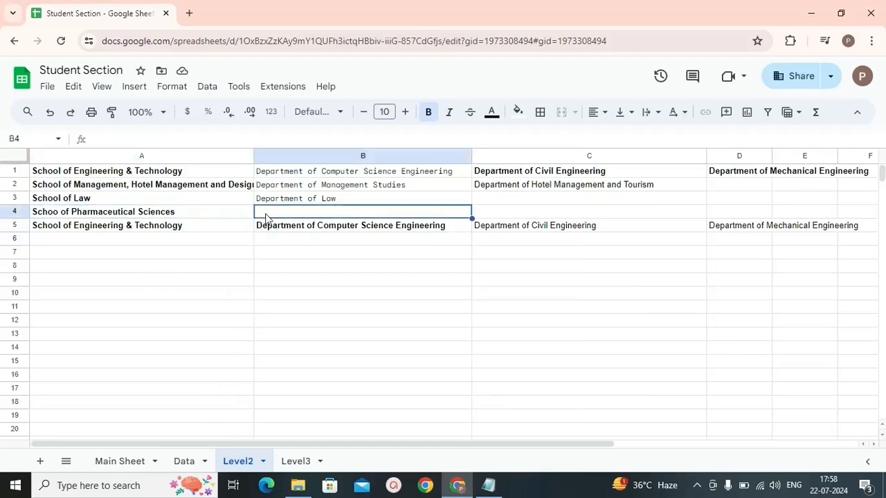
{"action": "left_click", "coordinate": [122, 463]}
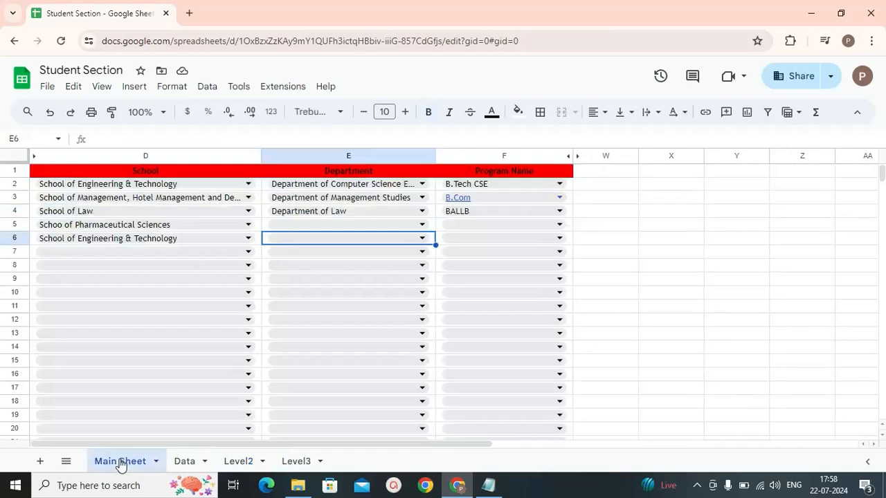
- On the Data sheet, enter Department of Pharmaceutical Sciences in B25 as the pharmaceutical school's department
{"action": "left_click", "coordinate": [183, 460]}
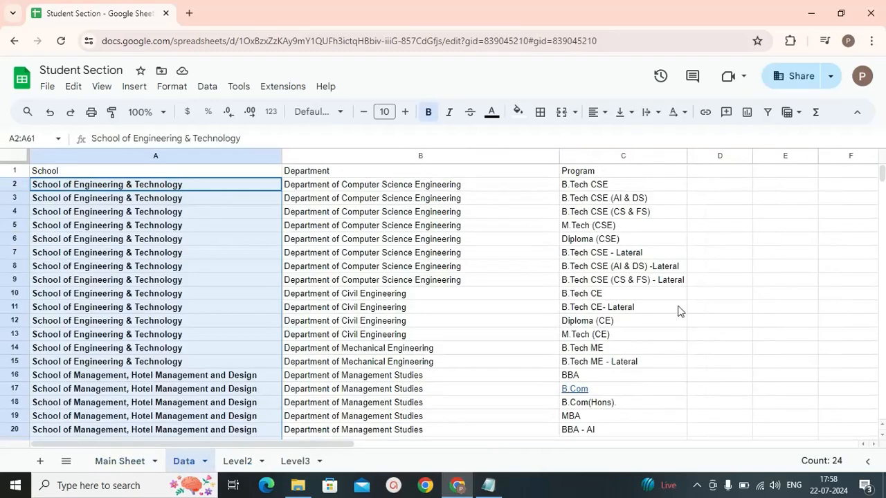
{"action": "left_click", "coordinate": [880, 225]}
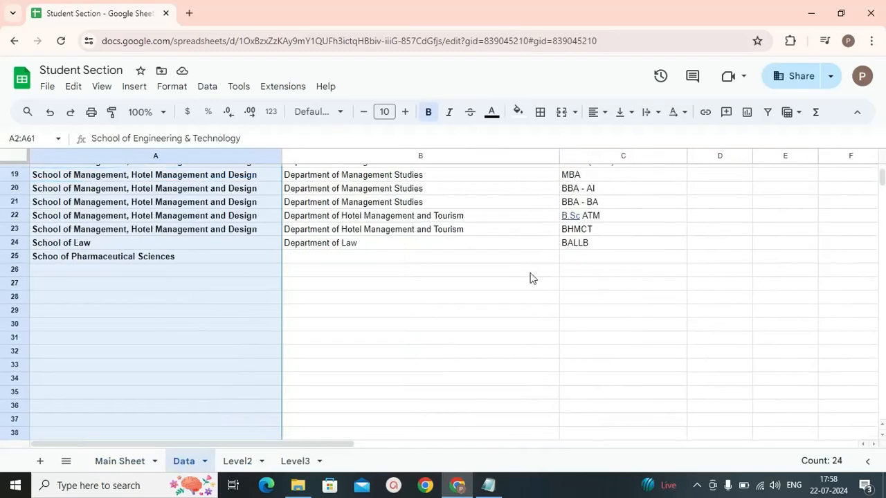
{"action": "left_click", "coordinate": [298, 257]}
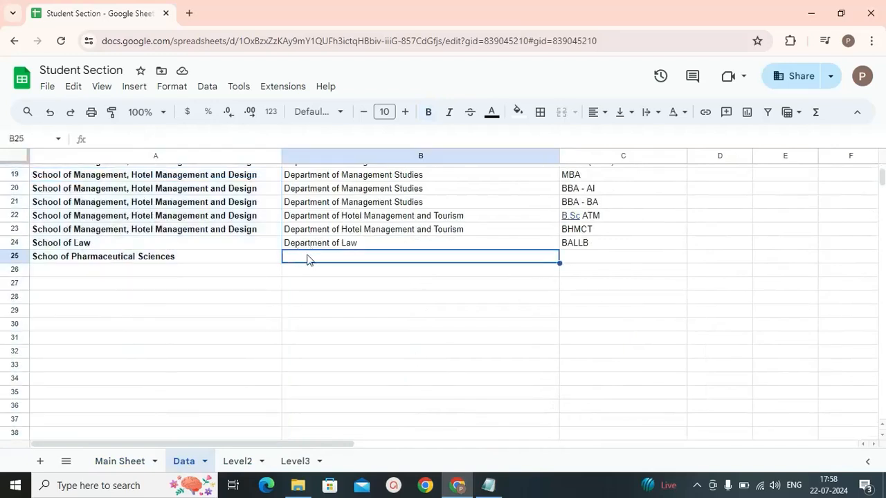
{"action": "type", "text": "Depar"}
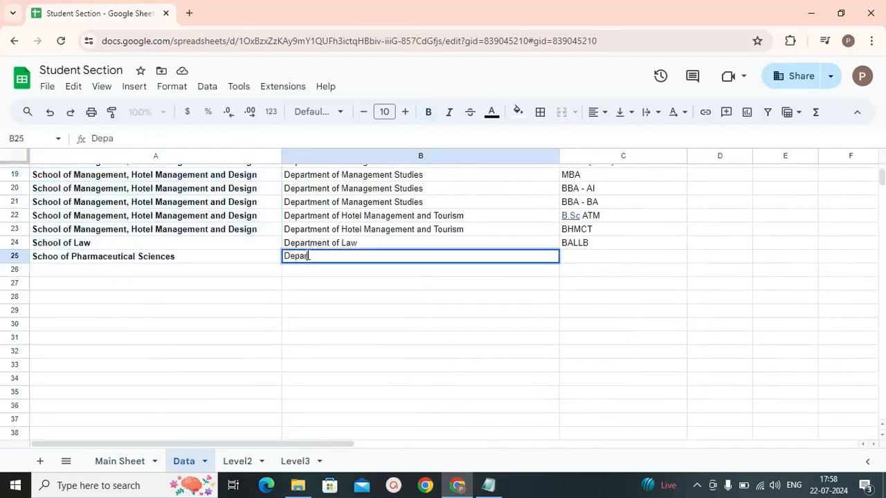
{"action": "type", "text": "tment of "}
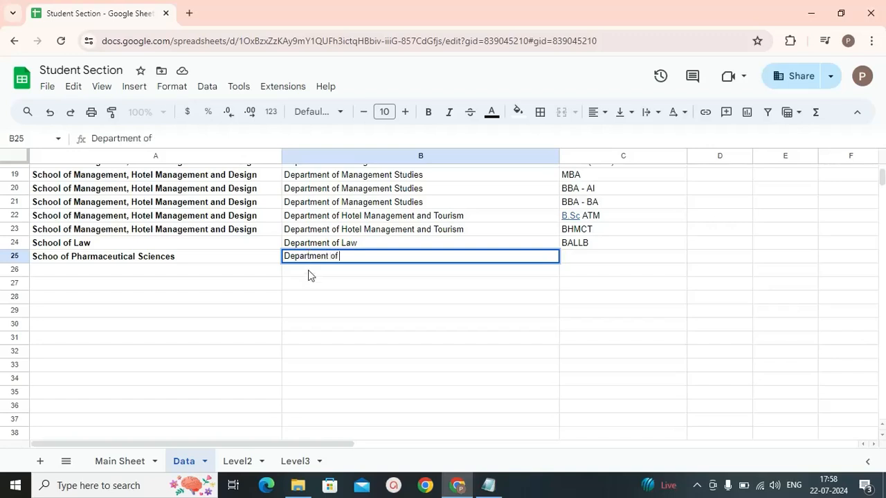
{"action": "type", "text": "Pharmaceuti"}
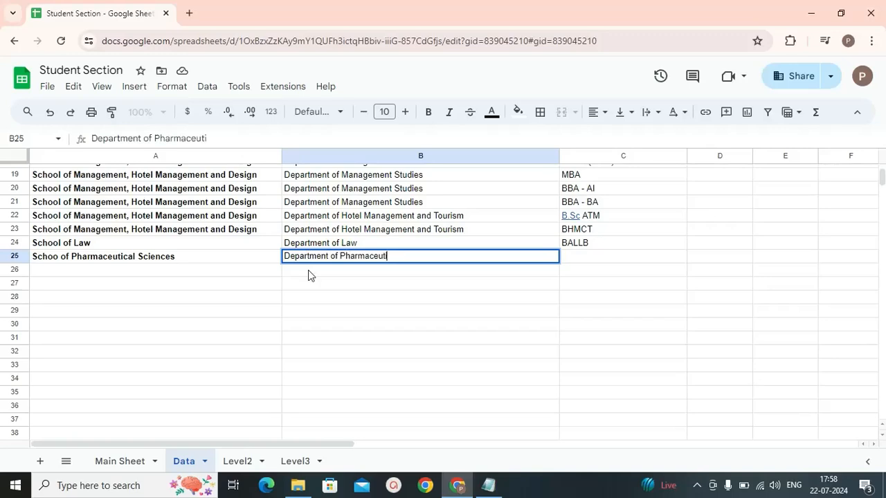
{"action": "type", "text": "cal Scoences"}
{"action": "key", "text": "BackSpace"}
{"action": "key", "text": "BackSpace"}
{"action": "key", "text": "BackSpace"}
{"action": "key", "text": "BackSpace"}
{"action": "key", "text": "BackSpace"}
{"action": "key", "text": "BackSpace"}
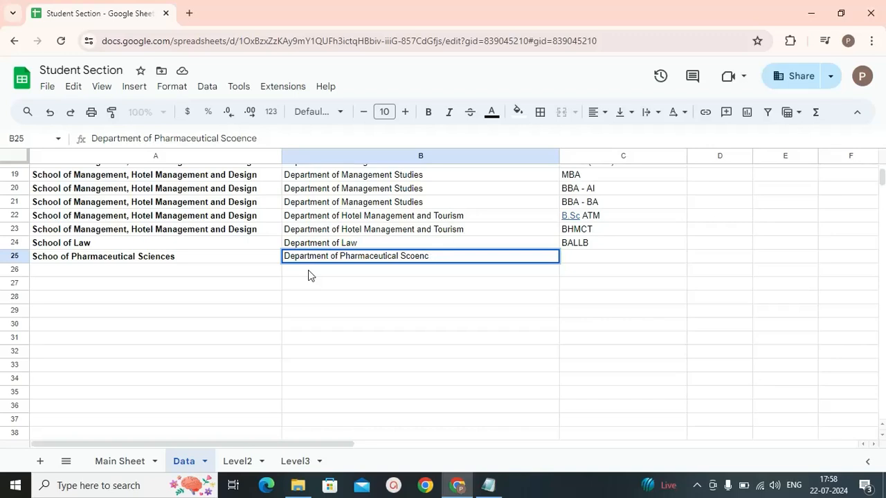
{"action": "type", "text": "iences"}
- Enter B.Pharmacy in C25 as the pharmaceutical department's program
{"action": "left_click", "coordinate": [589, 260]}
{"action": "type", "text": "B"}
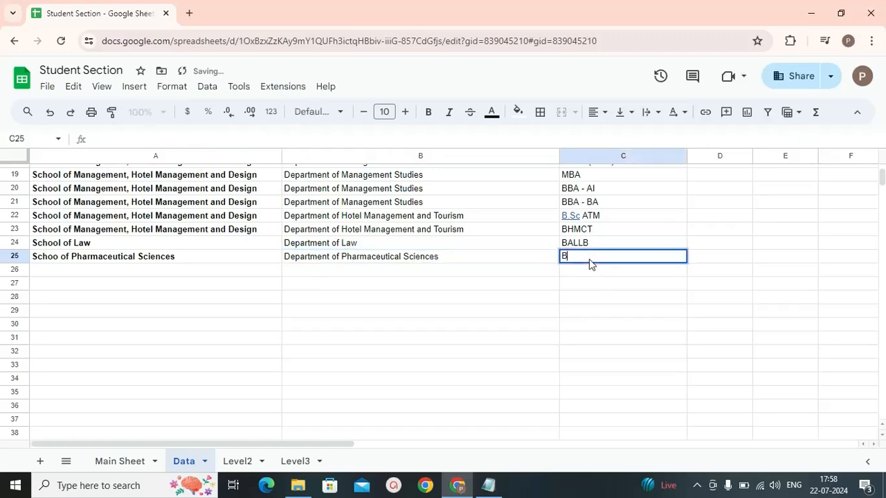
{"action": "type", "text": ".Pharmacy"}
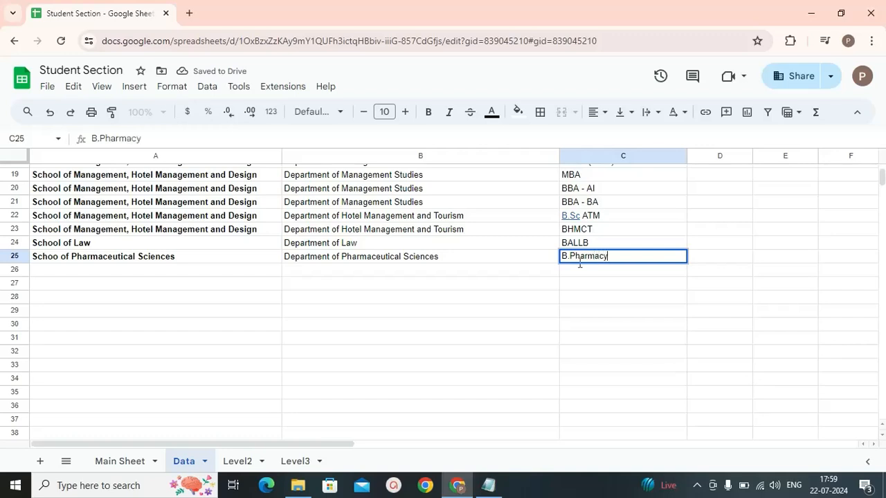
- On the Main Sheet, set row 5's department to Department of Pharmaceutical Sciences and its program to B.Pharmacy
{"action": "left_click", "coordinate": [131, 462]}
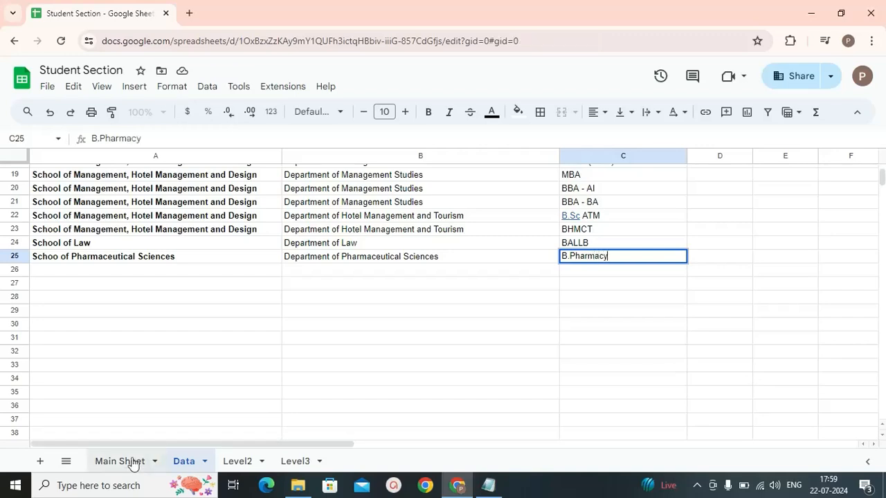
{"action": "left_click", "coordinate": [321, 222]}
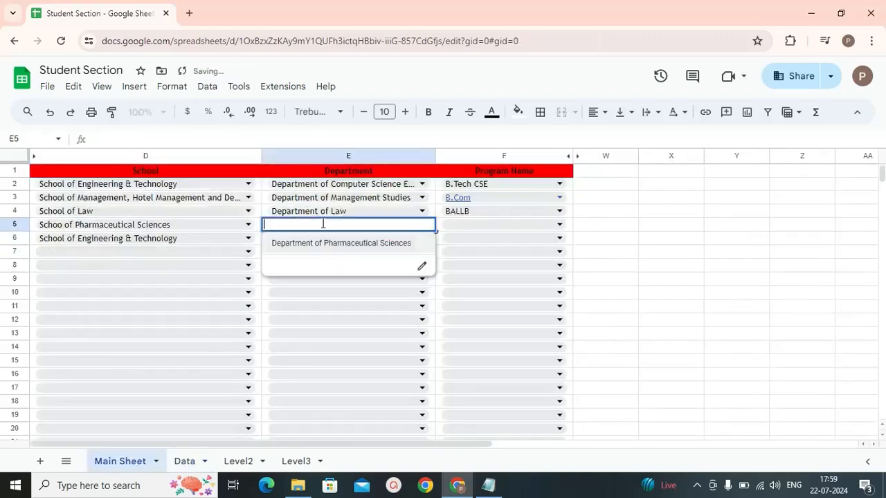
{"action": "left_click", "coordinate": [335, 247]}
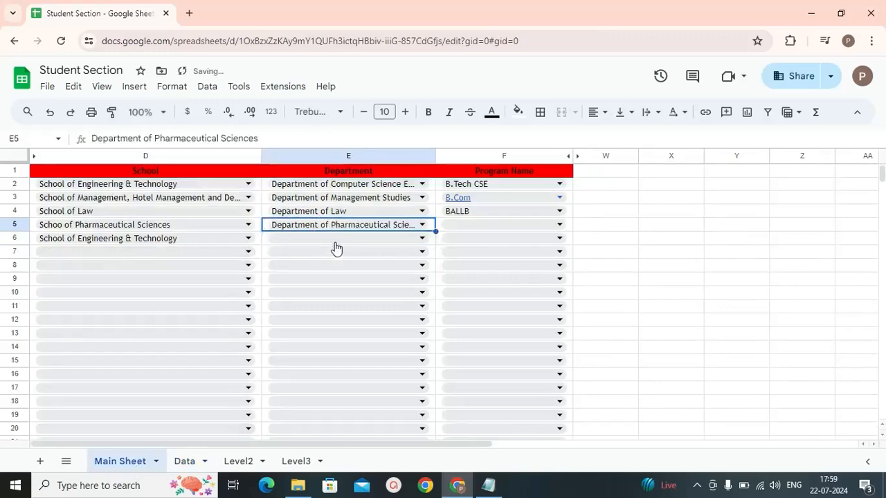
{"action": "left_click", "coordinate": [463, 225]}
{"action": "left_click", "coordinate": [471, 245]}
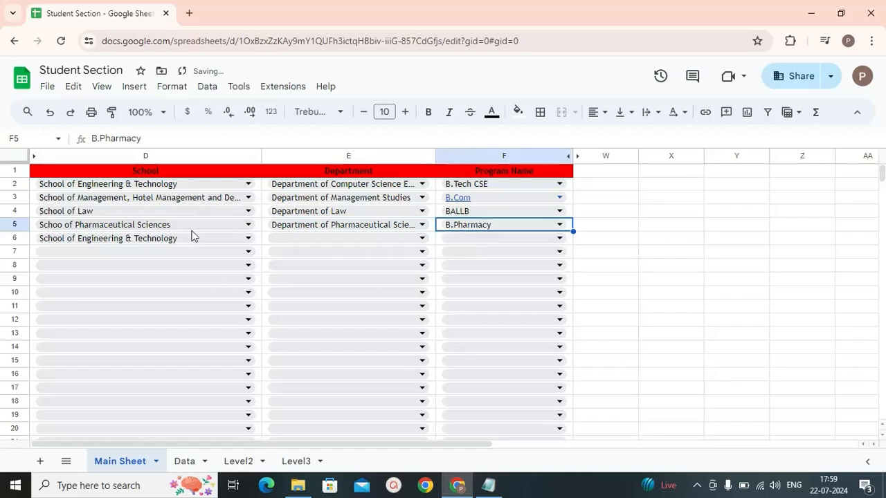
- Change the row 6 school to School of Management, Hotel Management and Design and try Department of Civil Engineering as its department
{"action": "left_click", "coordinate": [197, 238]}
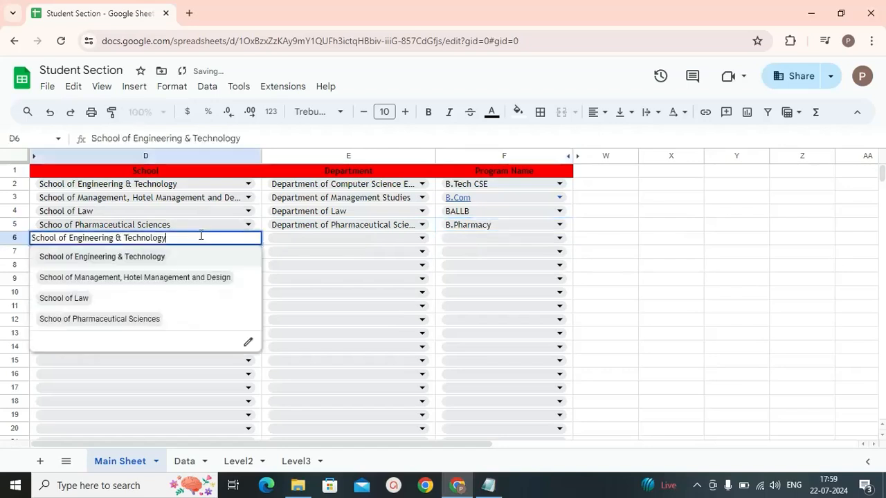
{"action": "left_click", "coordinate": [148, 277]}
{"action": "left_click", "coordinate": [358, 237]}
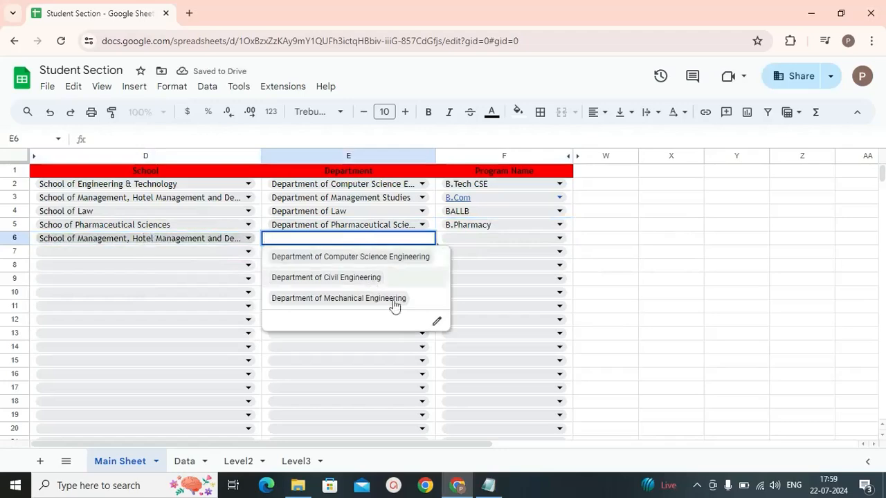
{"action": "left_click", "coordinate": [362, 277]}
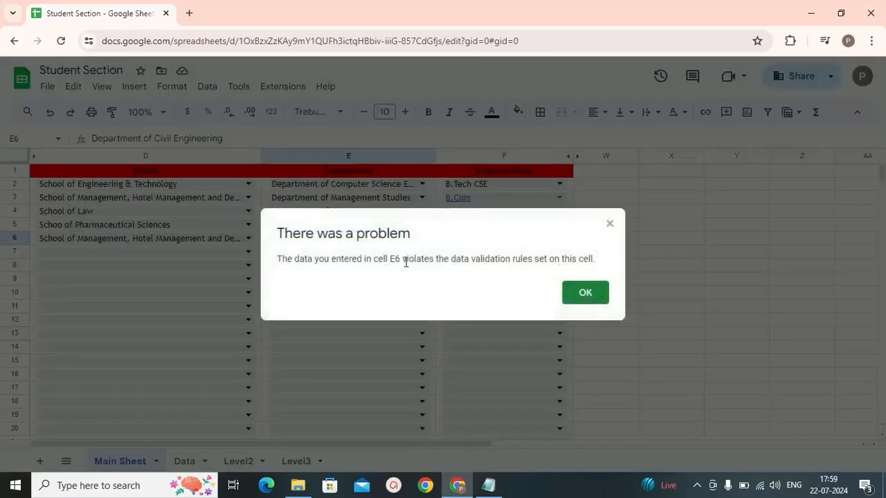
{"action": "left_click", "coordinate": [585, 293]}
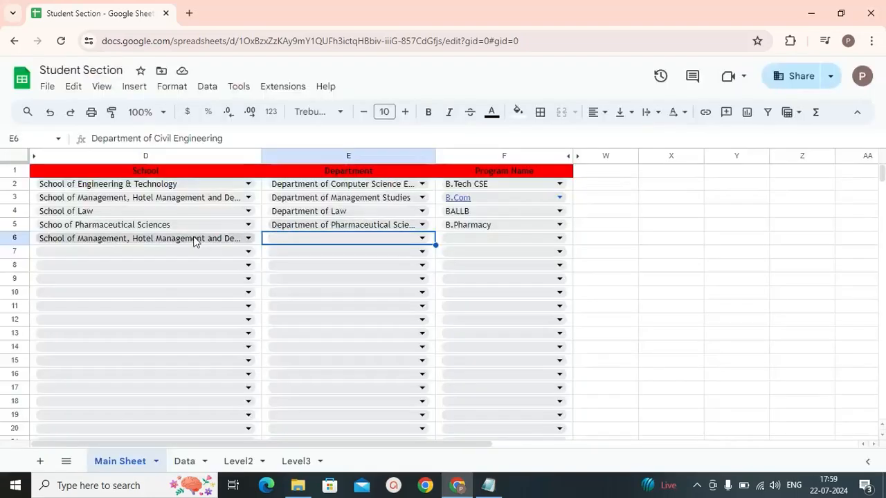
- Set row 6's department to Department of Management Studies and its program to BBA
{"action": "double_click", "coordinate": [393, 238]}
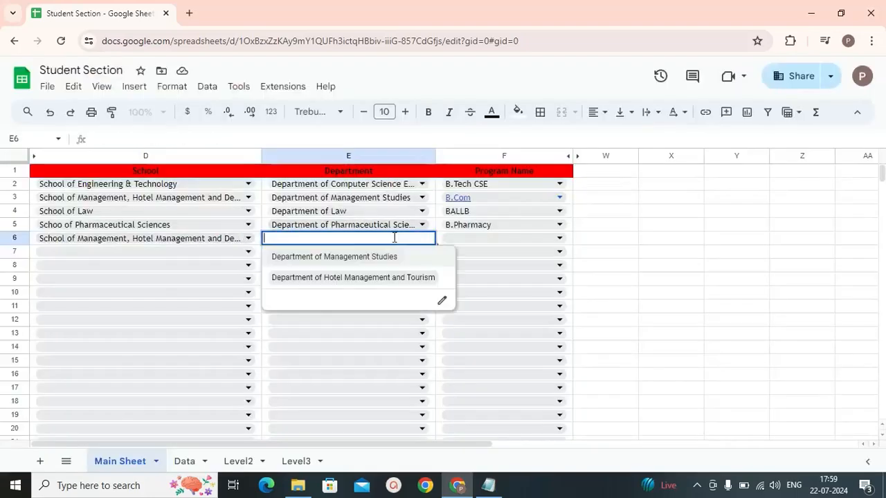
{"action": "left_click", "coordinate": [362, 259]}
{"action": "double_click", "coordinate": [458, 238]}
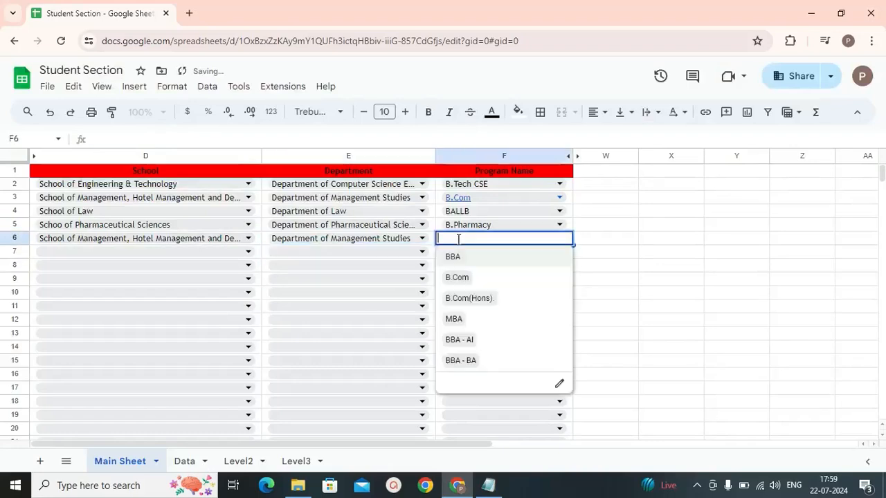
{"action": "left_click", "coordinate": [455, 257]}
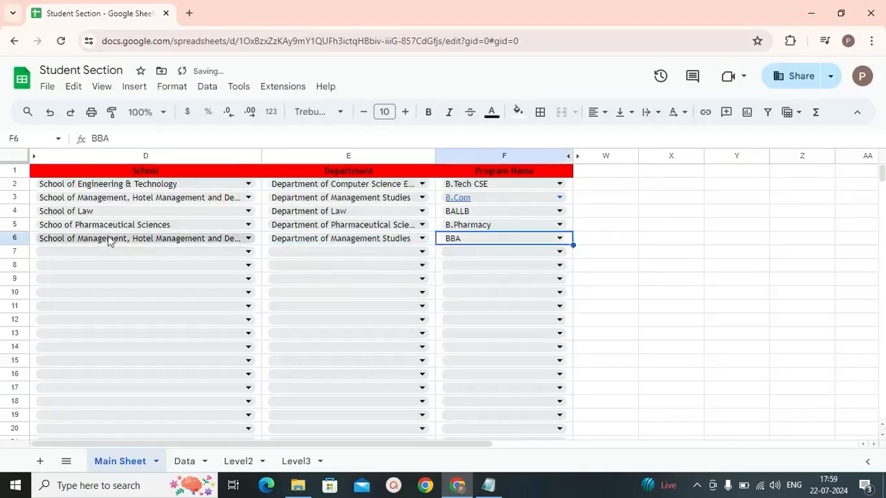
- Set row 7's school to School of Engineering & Technology and its department to Department of Computer Science Engineering
{"action": "double_click", "coordinate": [106, 252]}
{"action": "left_click", "coordinate": [103, 271]}
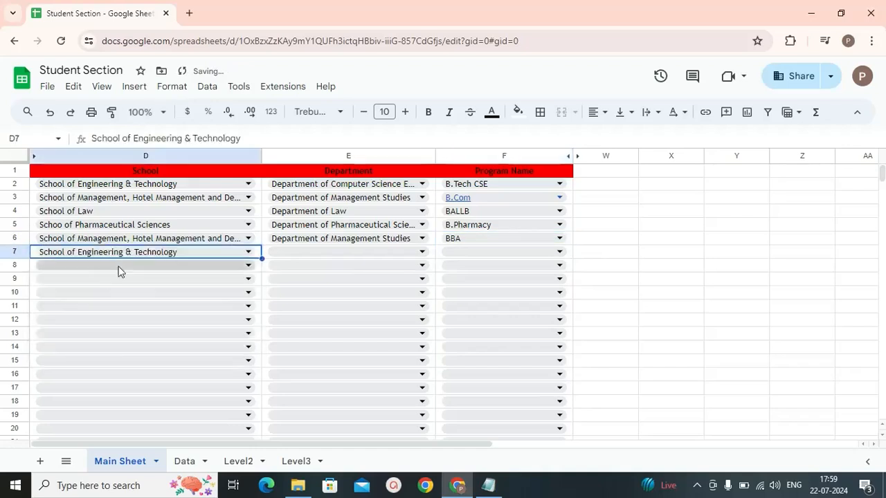
{"action": "double_click", "coordinate": [314, 252]}
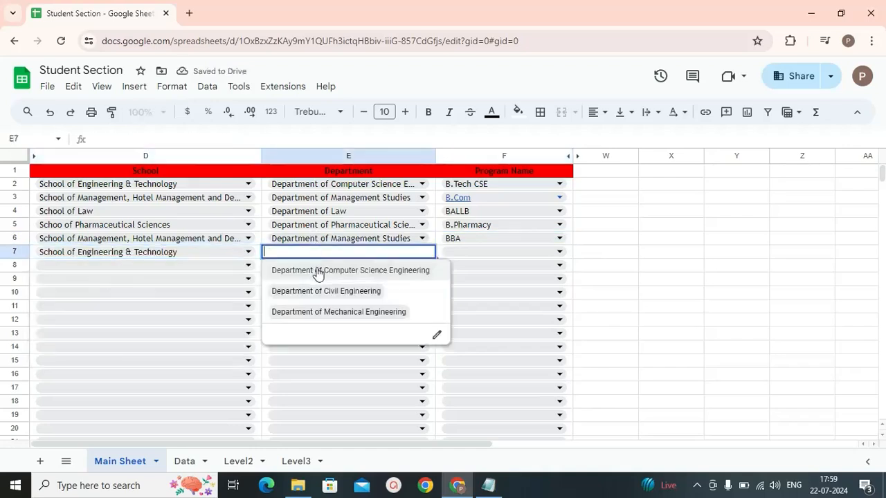
{"action": "left_click", "coordinate": [315, 271]}
- Set row 7's program to B.Tech CSE on the Main Sheet
{"action": "double_click", "coordinate": [485, 252]}
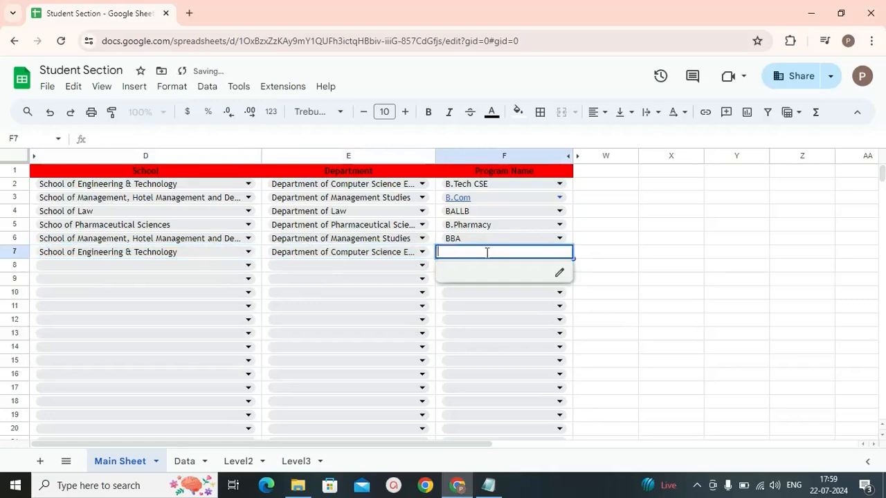
{"action": "double_click", "coordinate": [473, 291]}
{"action": "double_click", "coordinate": [465, 251]}
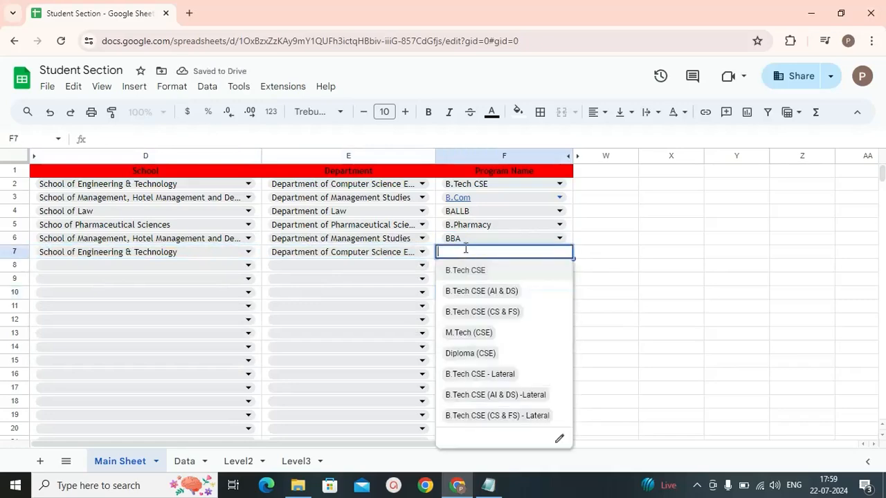
{"action": "left_click", "coordinate": [465, 272]}
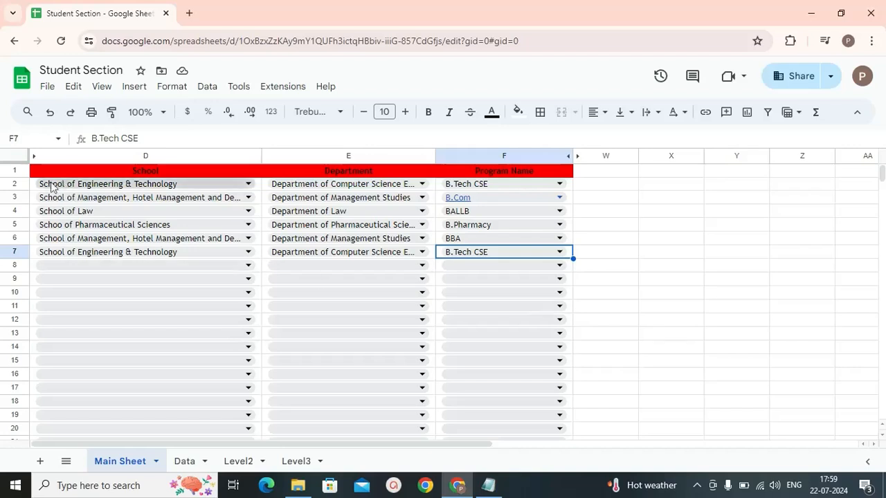
- Remove all data validation rules from the School, Department and Program Name columns (D:F) of the Main Sheet
{"action": "left_click", "coordinate": [98, 157]}
{"action": "left_click_drag", "start_coordinate": [98, 157], "coordinate": [440, 164]}
{"action": "left_click", "coordinate": [209, 87]}
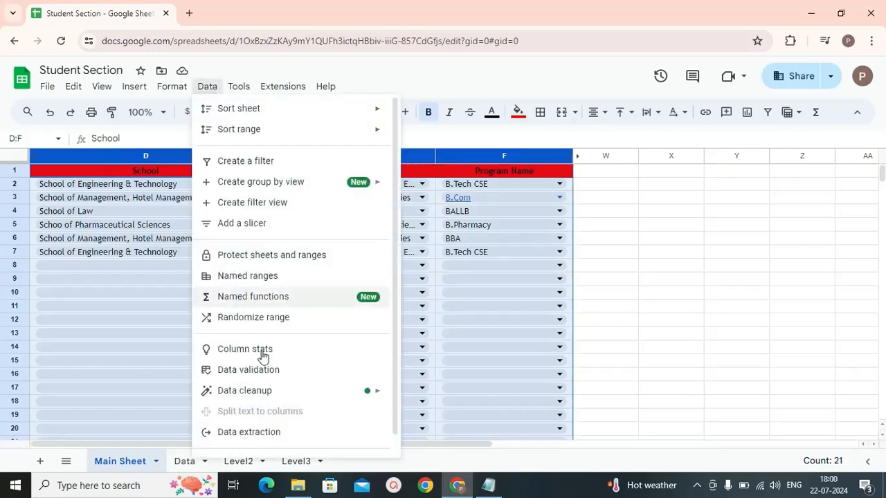
{"action": "left_click", "coordinate": [299, 365]}
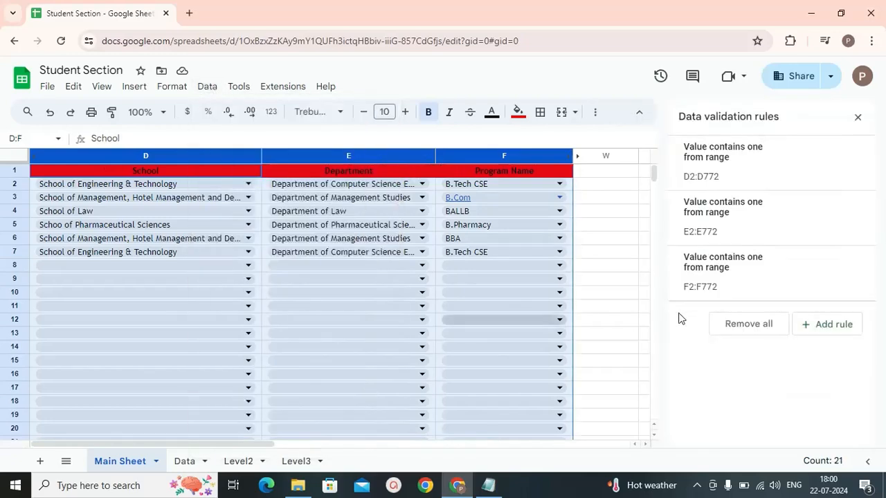
{"action": "left_click", "coordinate": [742, 327]}
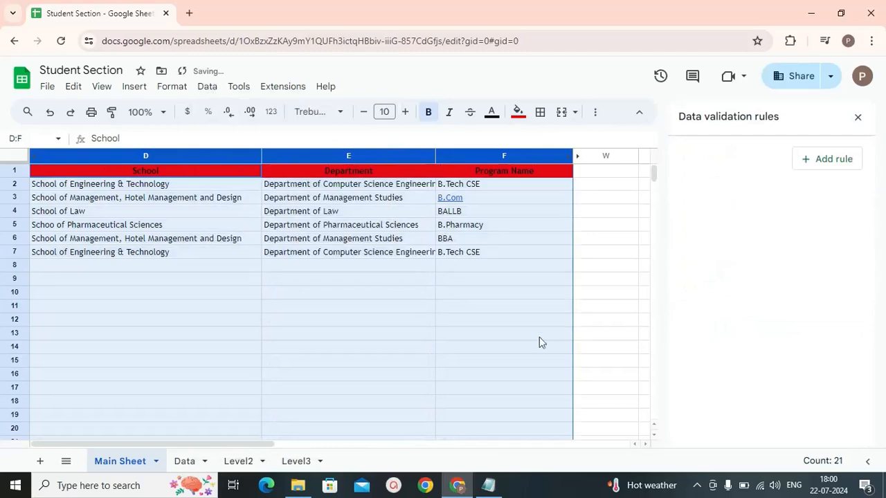
{"action": "left_click", "coordinate": [512, 333]}
- Check the school cells for leftover dropdowns and clear the contents of D2:F7 on the Main Sheet
{"action": "left_click", "coordinate": [128, 183]}
{"action": "left_click", "coordinate": [138, 197]}
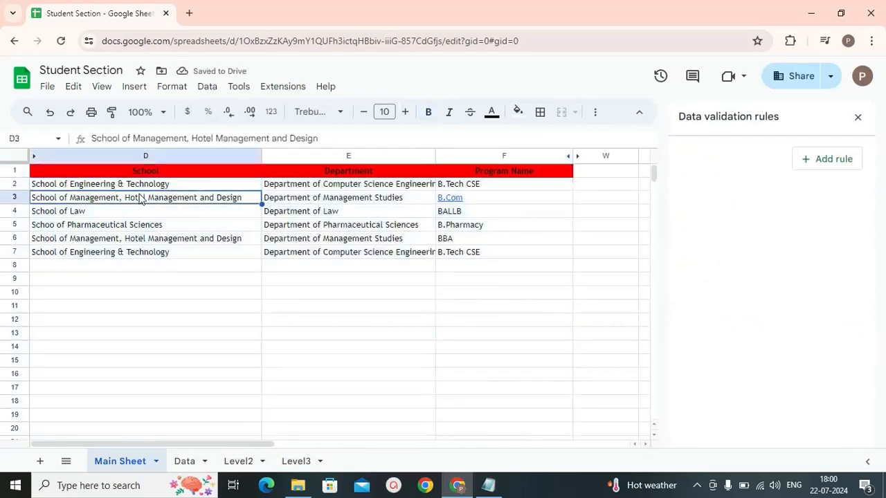
{"action": "left_click", "coordinate": [149, 214]}
{"action": "left_click", "coordinate": [154, 238]}
{"action": "left_click", "coordinate": [370, 254]}
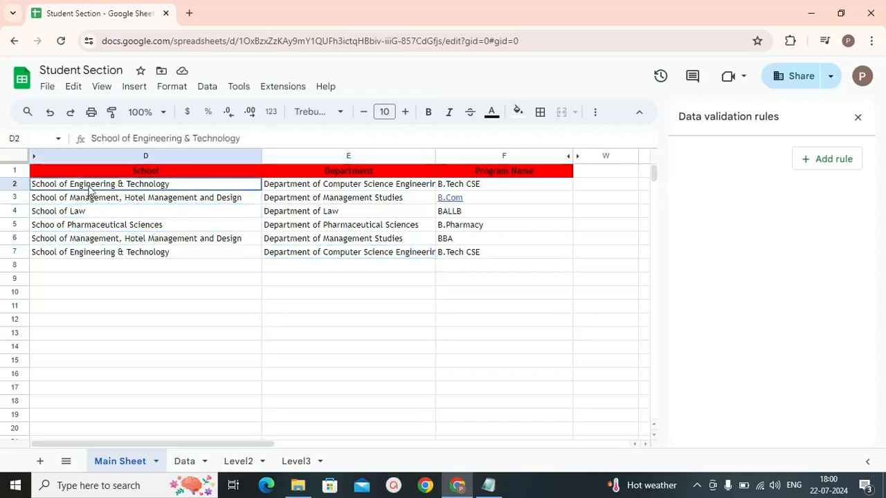
{"action": "left_click_drag", "start_coordinate": [90, 188], "coordinate": [374, 253]}
{"action": "left_click_drag", "start_coordinate": [560, 238], "coordinate": [534, 253]}
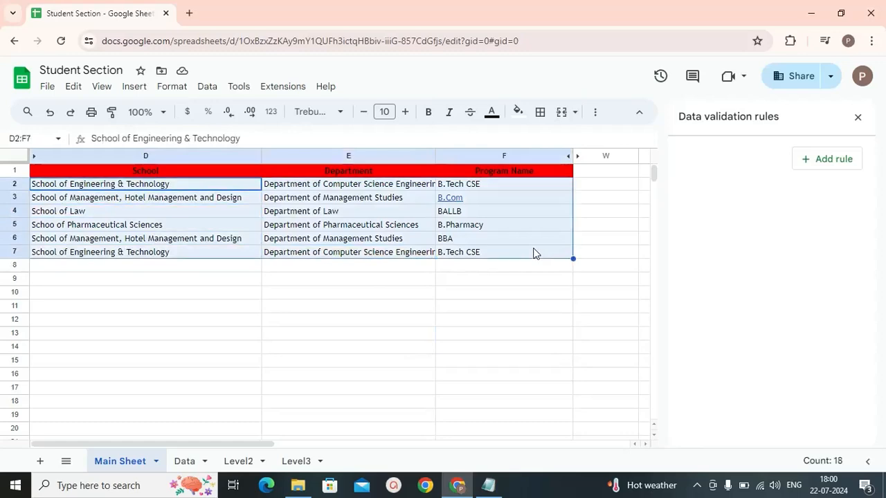
{"action": "key", "text": "Delete"}
{"action": "left_click", "coordinate": [449, 298]}
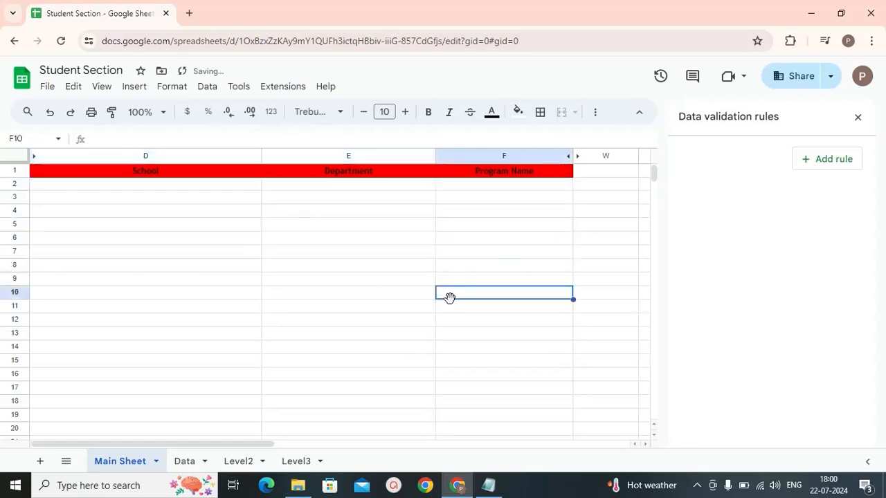
- Look over the Level2 and Level3 helper sheets and return to the Main Sheet
{"action": "left_click", "coordinate": [236, 467]}
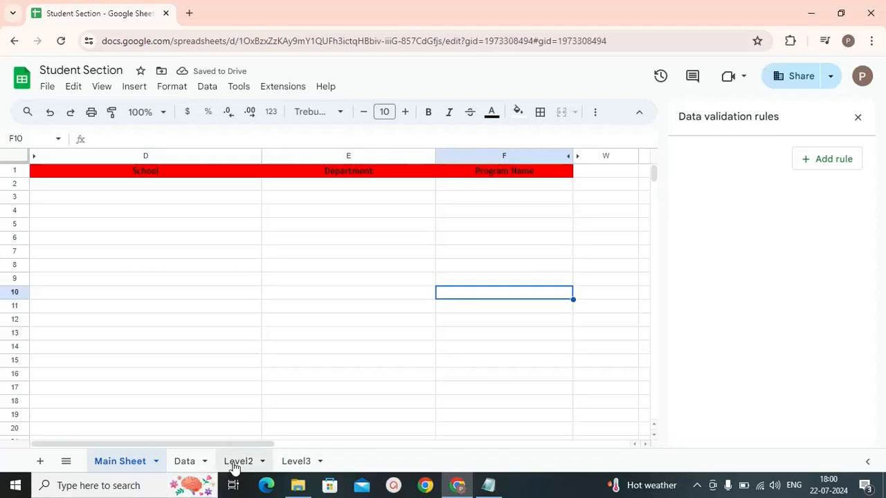
{"action": "left_click", "coordinate": [294, 465]}
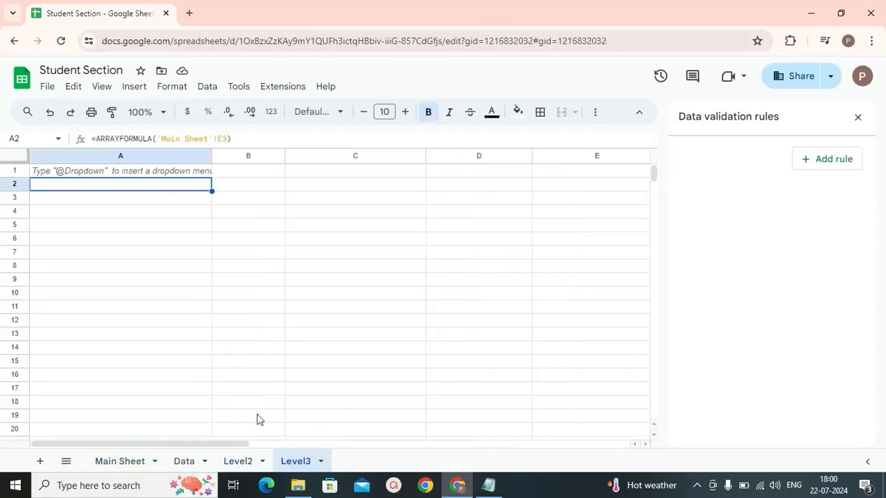
{"action": "left_click", "coordinate": [257, 415]}
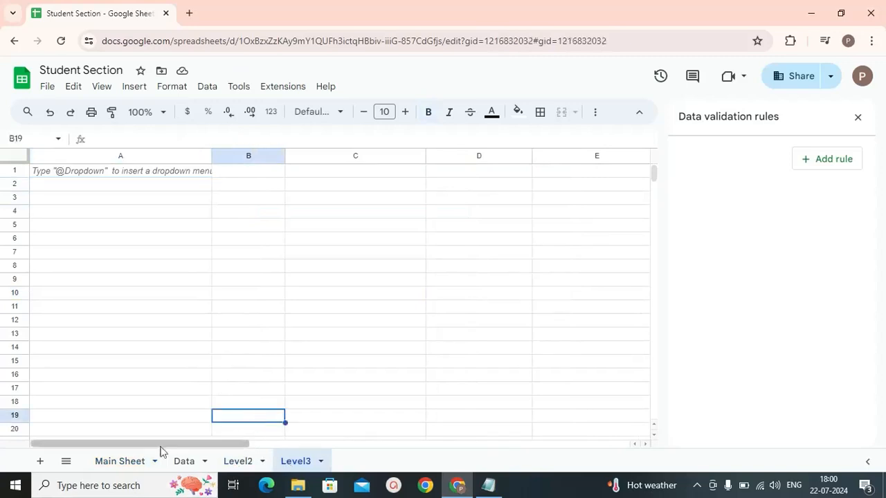
{"action": "left_click", "coordinate": [141, 464]}
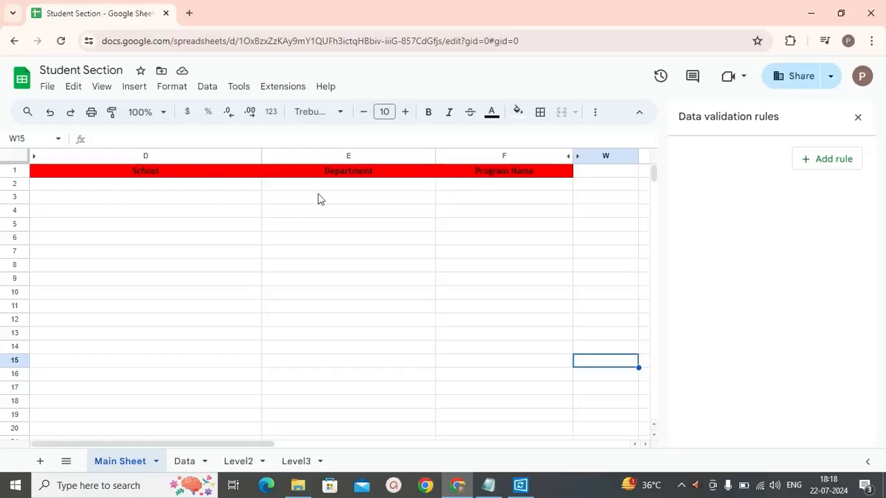
- Review the workbook's structure by viewing the Data, Level2, Level3 and Main Sheet sheets in turn
{"action": "left_click", "coordinate": [184, 462]}
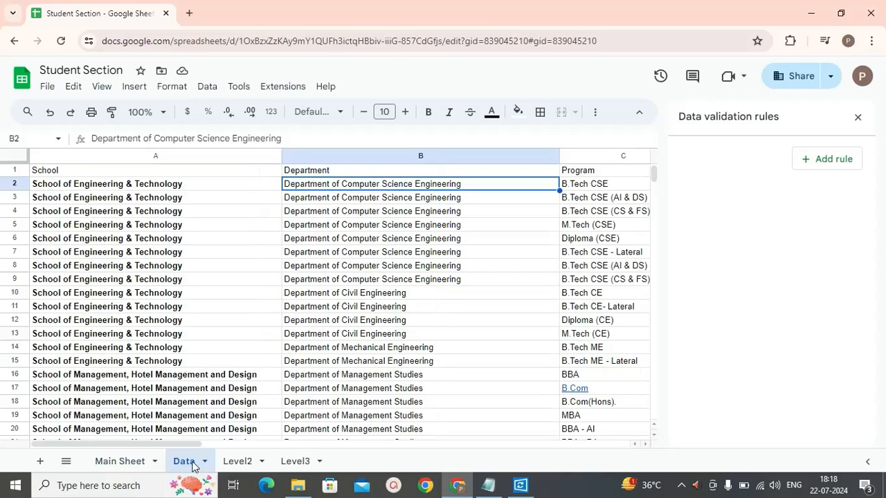
{"action": "left_click", "coordinate": [233, 464]}
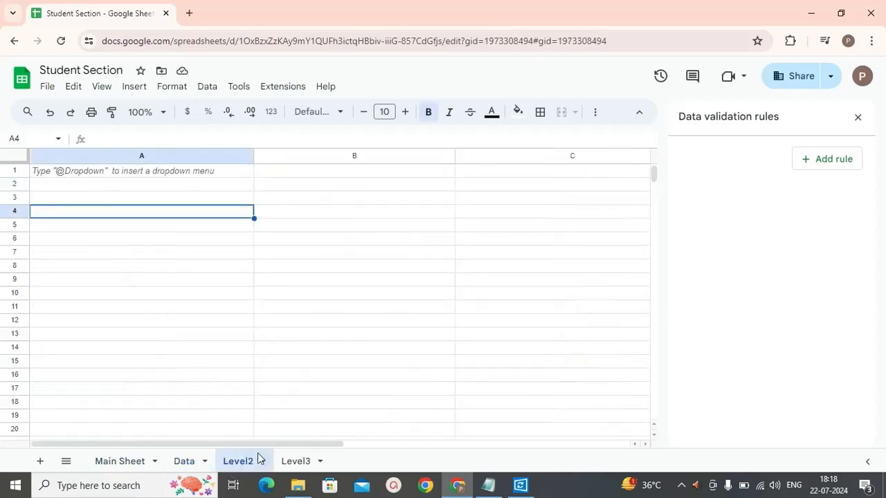
{"action": "left_click", "coordinate": [288, 462]}
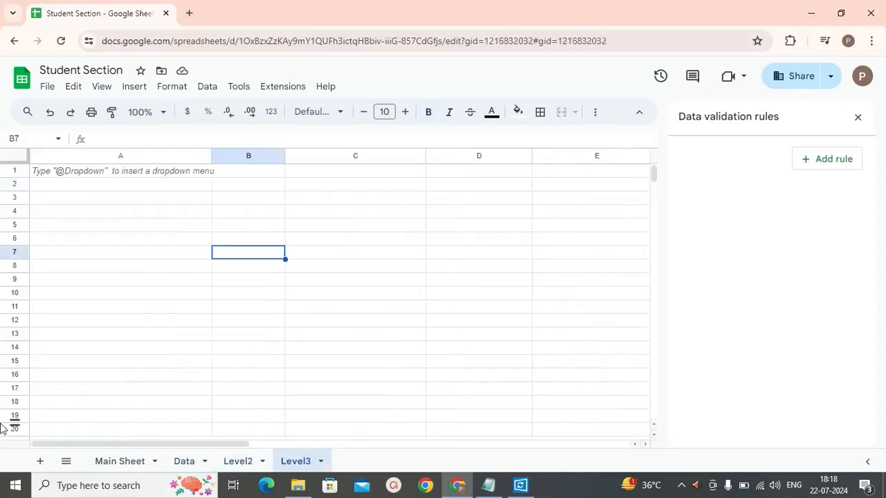
{"action": "left_click", "coordinate": [123, 467]}
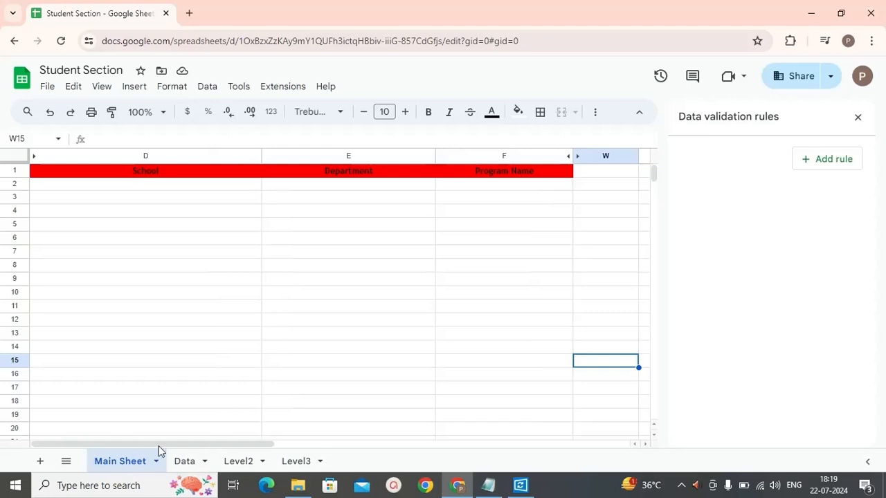
{"action": "left_click", "coordinate": [180, 462]}
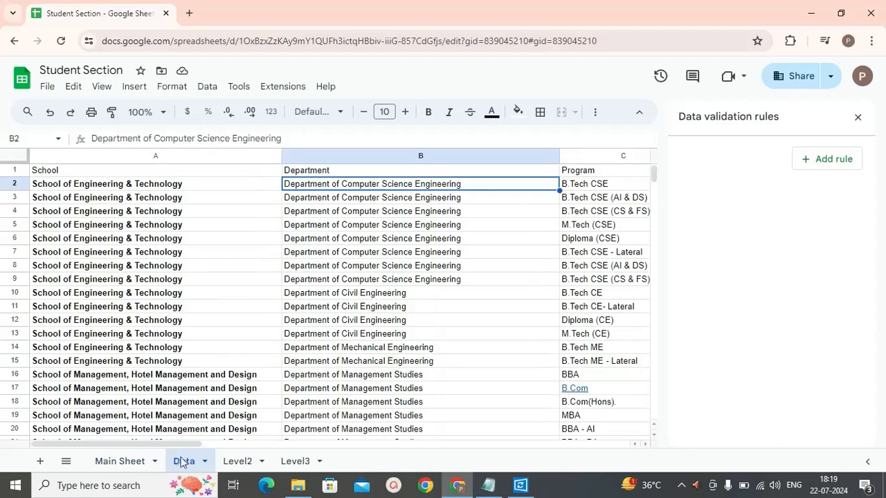
{"action": "left_click", "coordinate": [115, 460]}
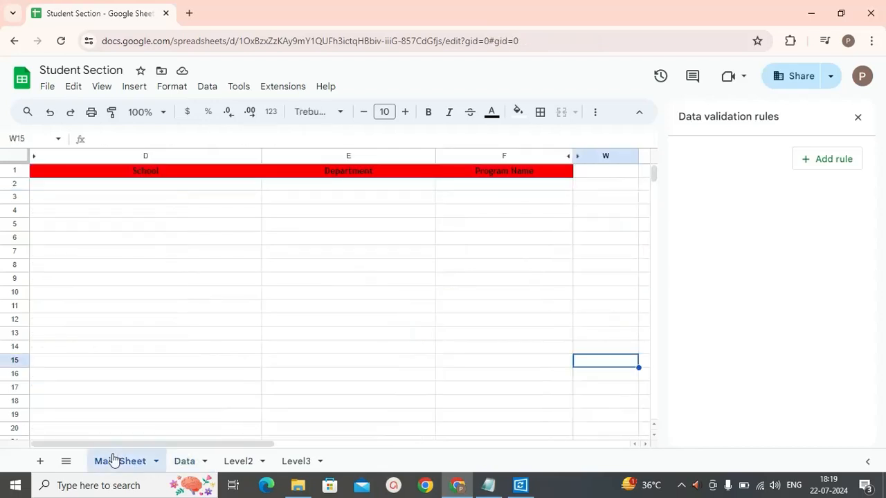
{"action": "left_click", "coordinate": [175, 464]}
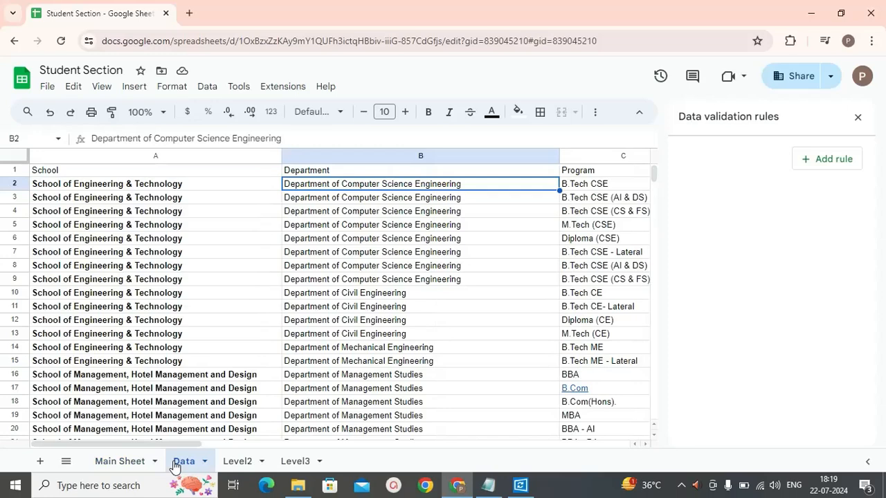
{"action": "left_click", "coordinate": [236, 464]}
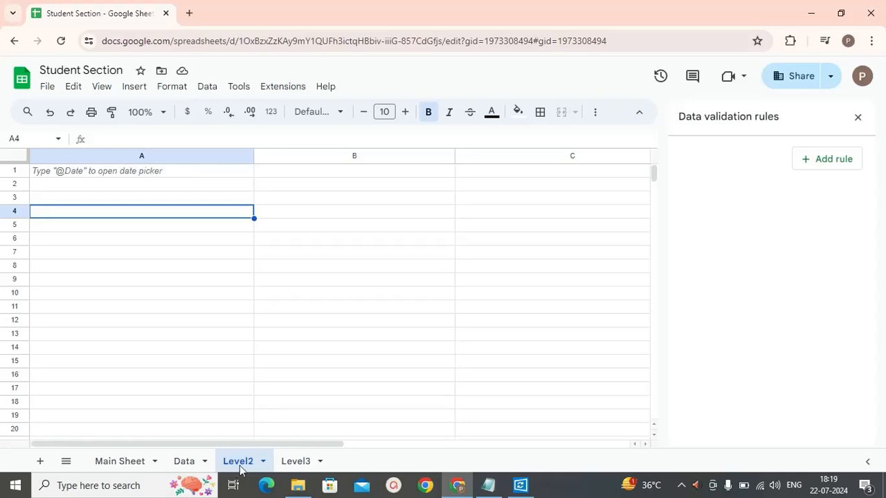
{"action": "left_click", "coordinate": [285, 464]}
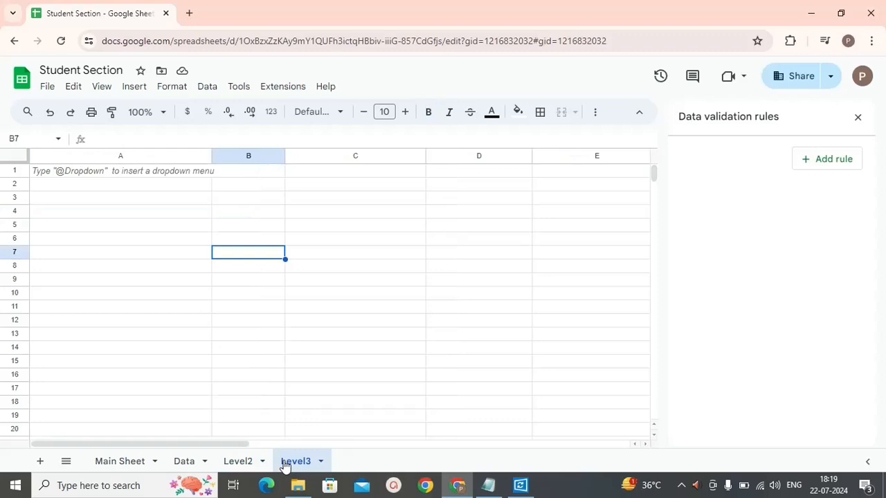
{"action": "left_click", "coordinate": [253, 461]}
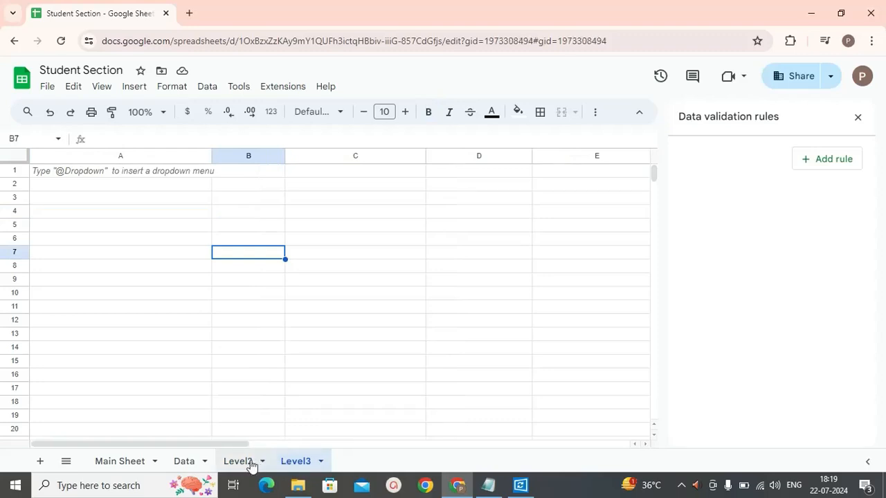
{"action": "left_click", "coordinate": [289, 464]}
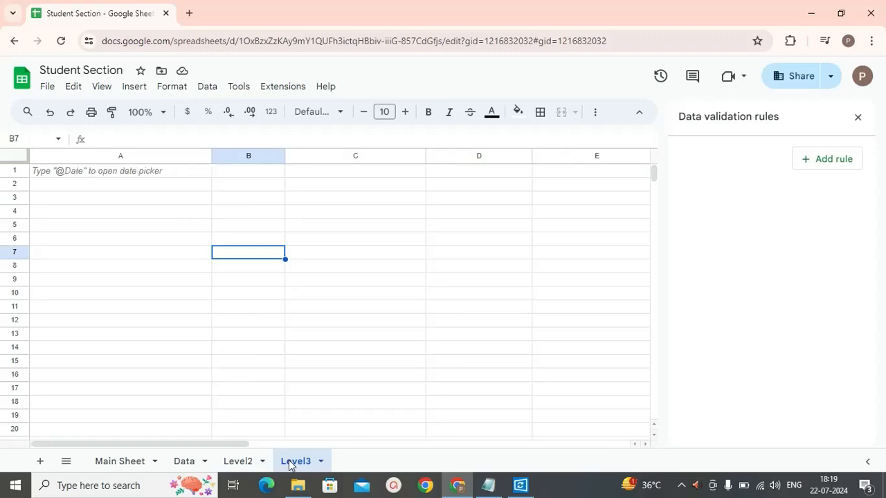
- Examine how schools, departments and programs are matched row by row on the Data sheet, and return to the Main Sheet
{"action": "left_click", "coordinate": [189, 468]}
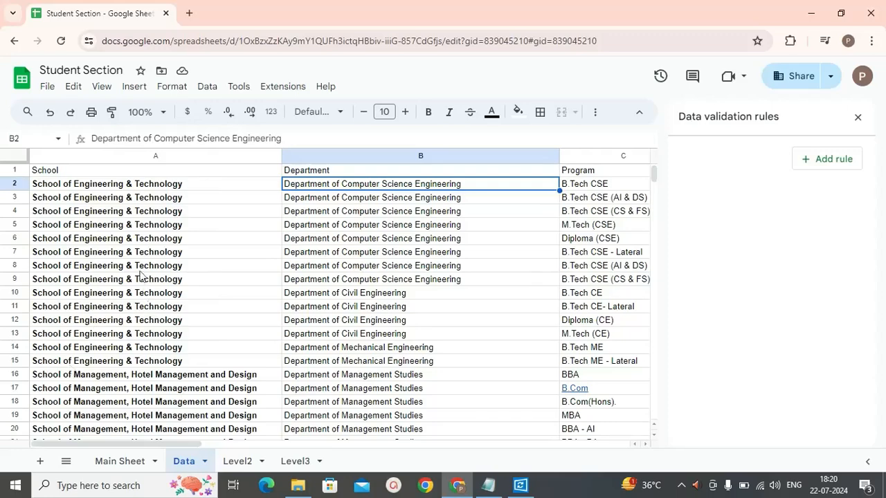
{"action": "left_click", "coordinate": [187, 186]}
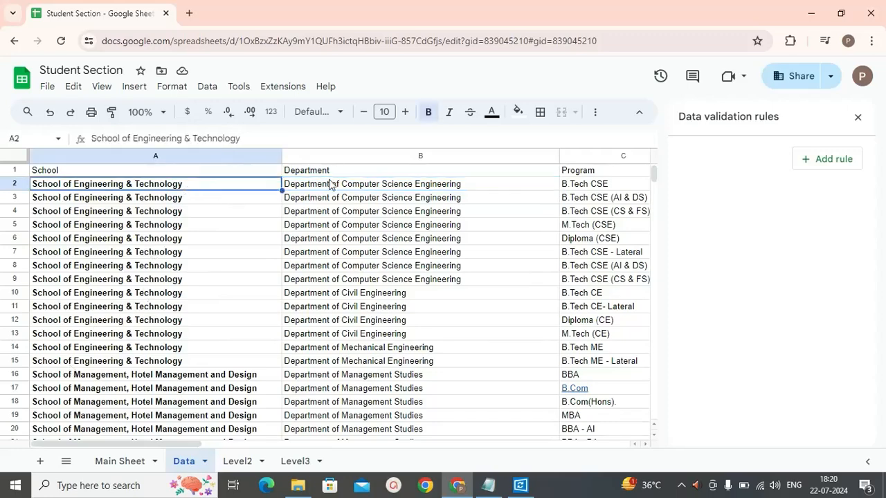
{"action": "left_click_drag", "start_coordinate": [329, 184], "coordinate": [334, 284]}
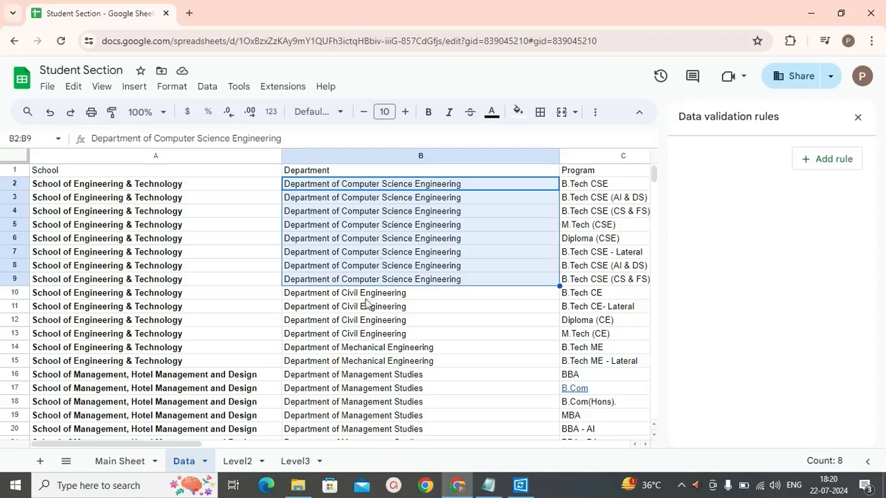
{"action": "left_click", "coordinate": [363, 296]}
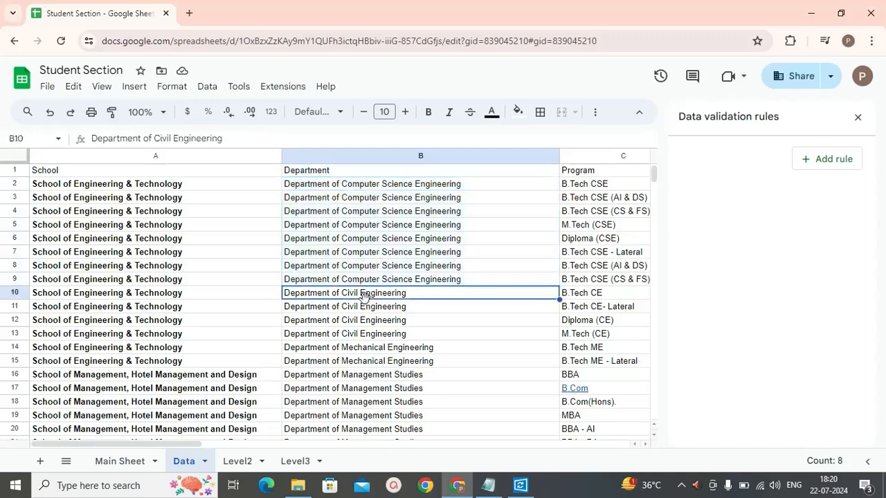
{"action": "left_click", "coordinate": [367, 350]}
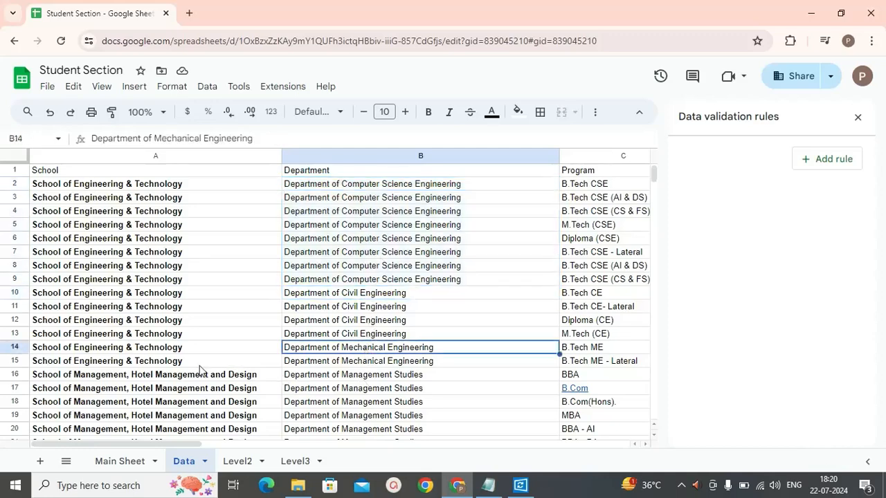
{"action": "left_click", "coordinate": [158, 375]}
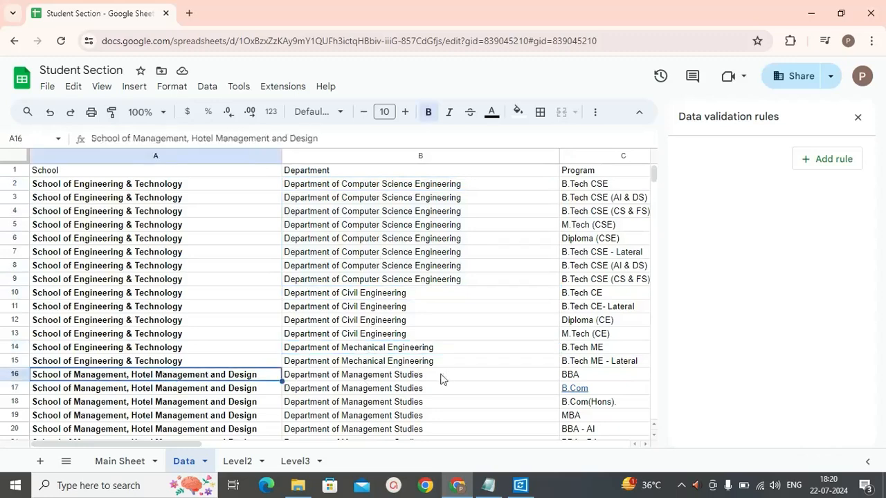
{"action": "left_click", "coordinate": [407, 375]}
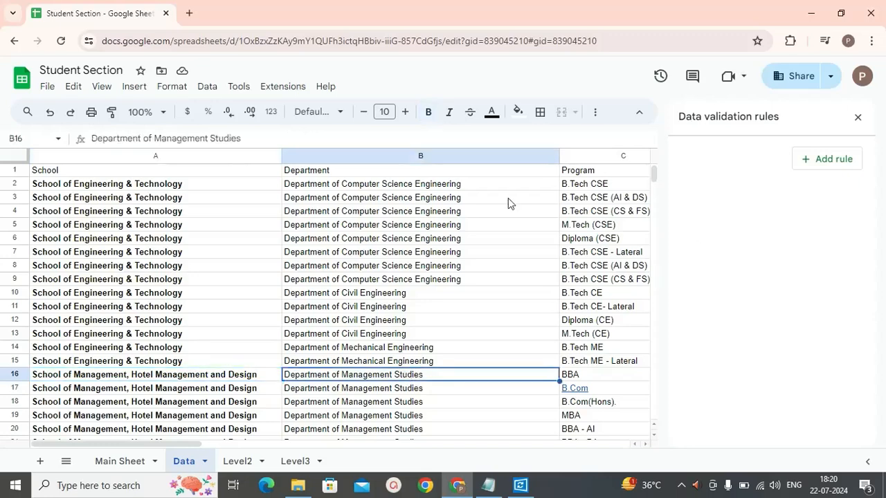
{"action": "left_click", "coordinate": [458, 188]}
{"action": "left_click_drag", "start_coordinate": [590, 188], "coordinate": [588, 306]}
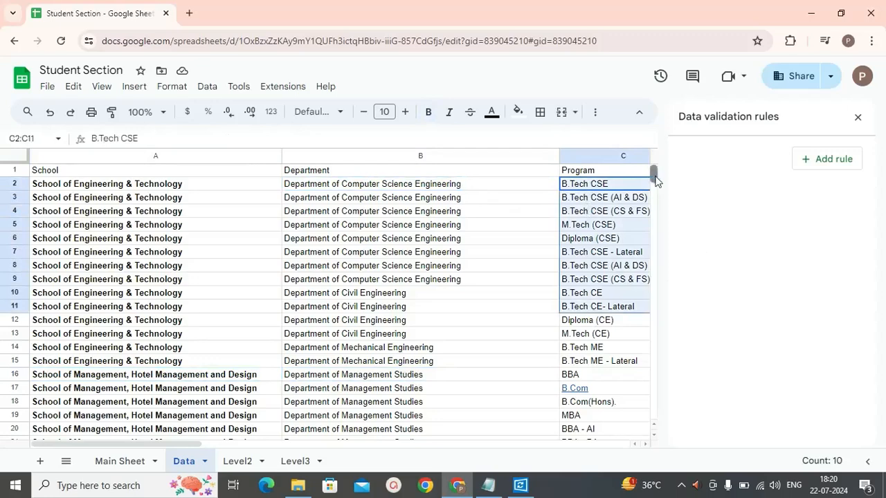
{"action": "mouse_move", "coordinate": [655, 180]}
{"action": "left_mouse_down"}
{"action": "mouse_move", "coordinate": [655, 192]}
{"action": "mouse_move", "coordinate": [650, 175]}
{"action": "left_mouse_up"}
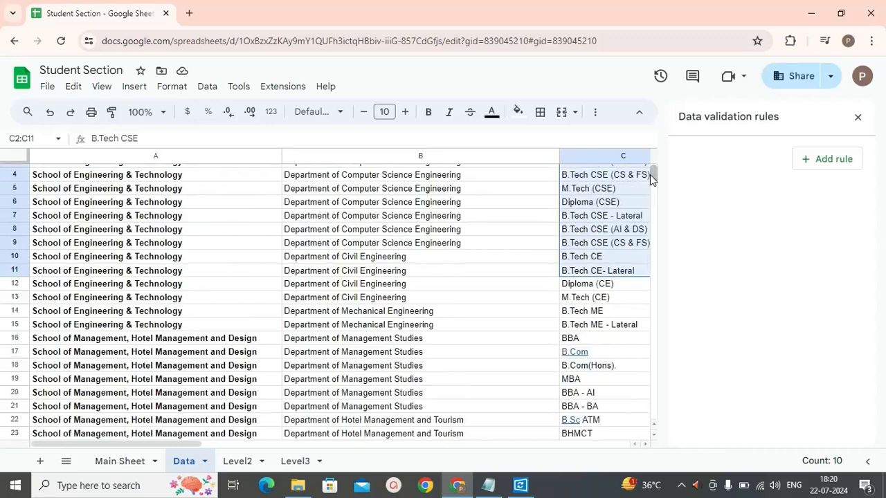
{"action": "left_click", "coordinate": [109, 462]}
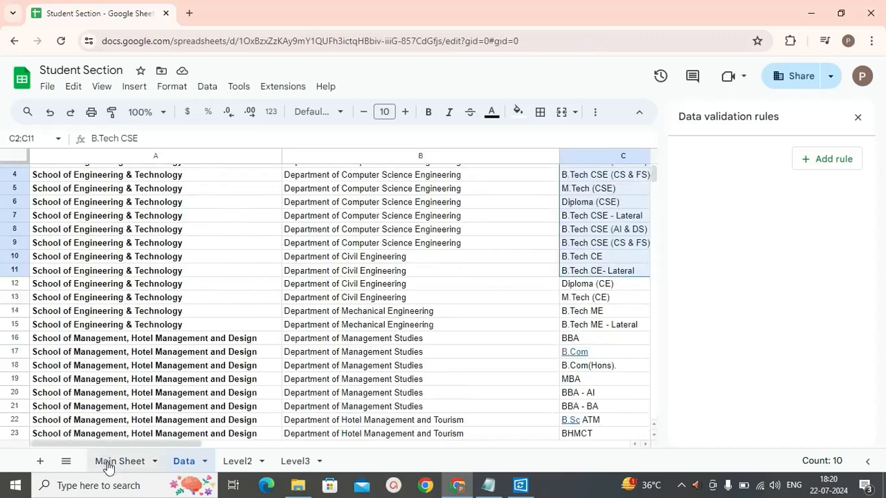
- Add a data validation rule to the School cells D2:D772 on the Main Sheet with the criteria Dropdown (from a range)
{"action": "left_click", "coordinate": [133, 185]}
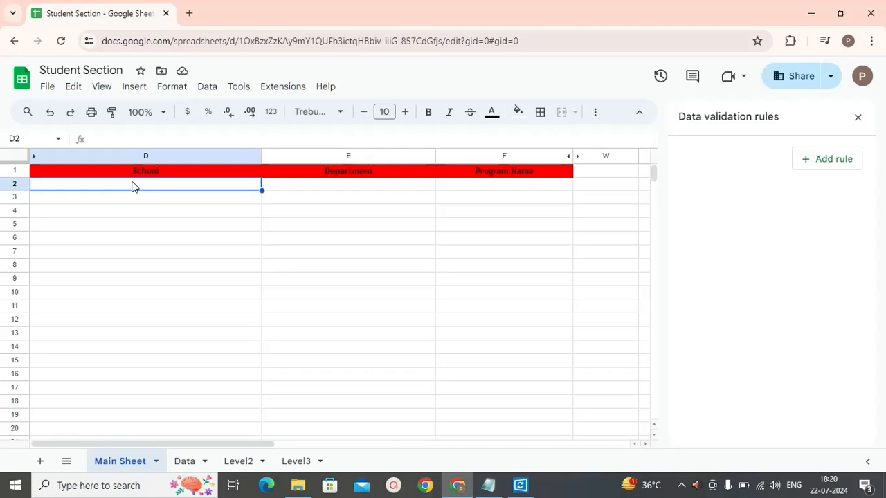
{"action": "key", "text": "ctrl+shift+Down"}
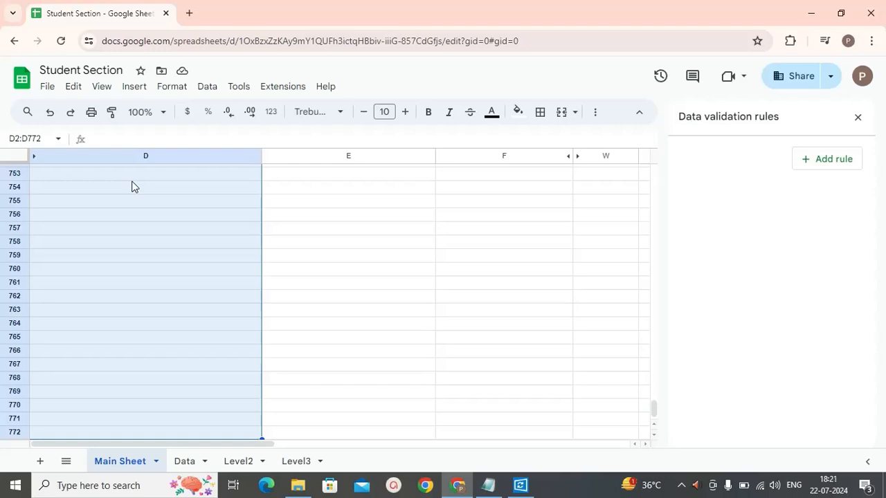
{"action": "key", "text": "ctrl+BackSpace"}
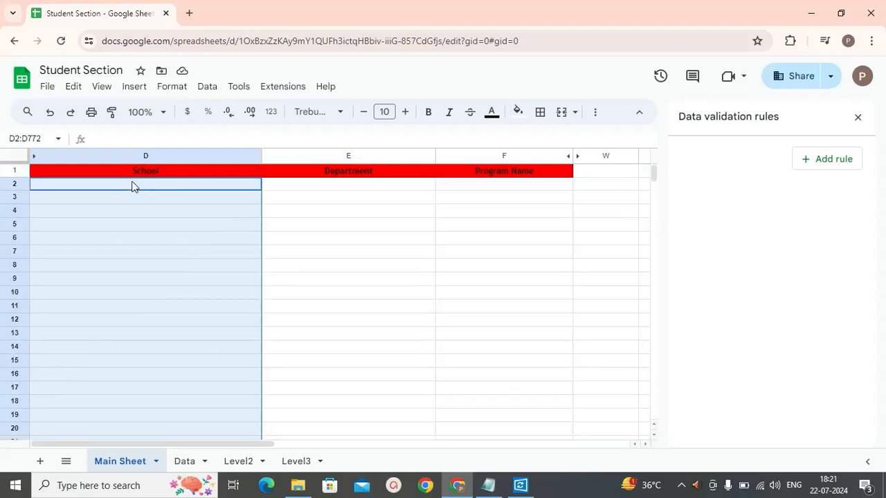
{"action": "left_click", "coordinate": [207, 87]}
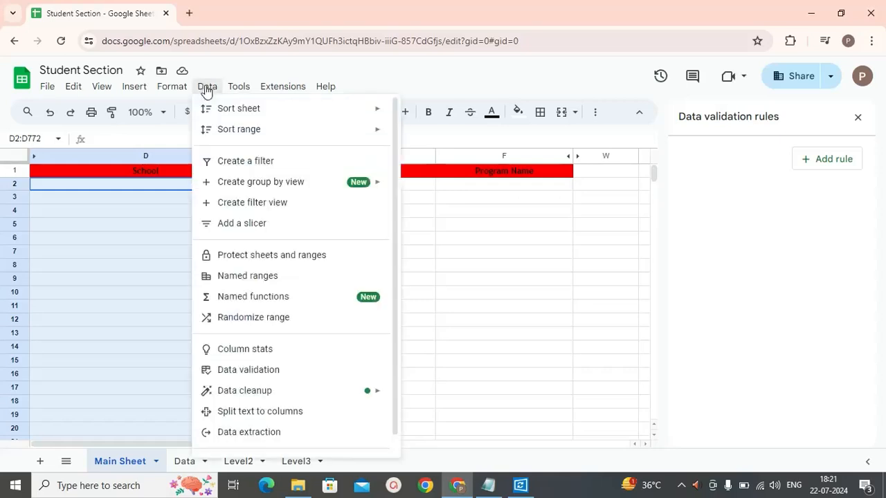
{"action": "left_click", "coordinate": [239, 371]}
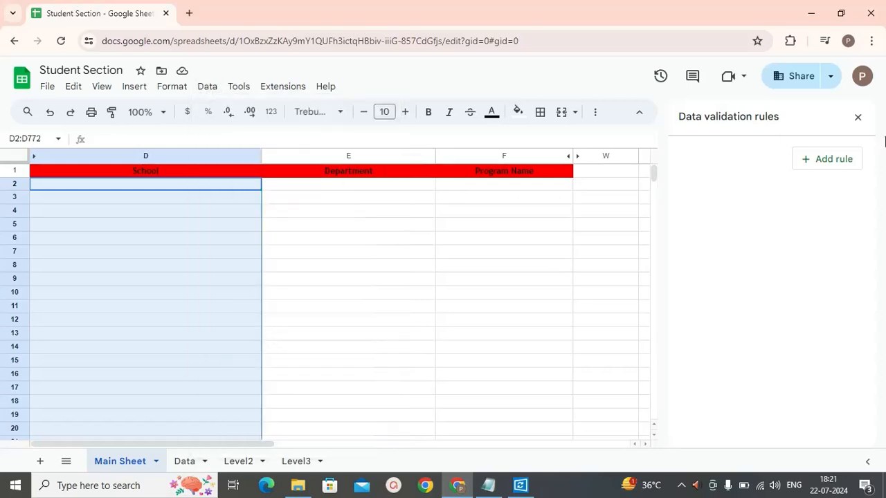
{"action": "left_click", "coordinate": [837, 160]}
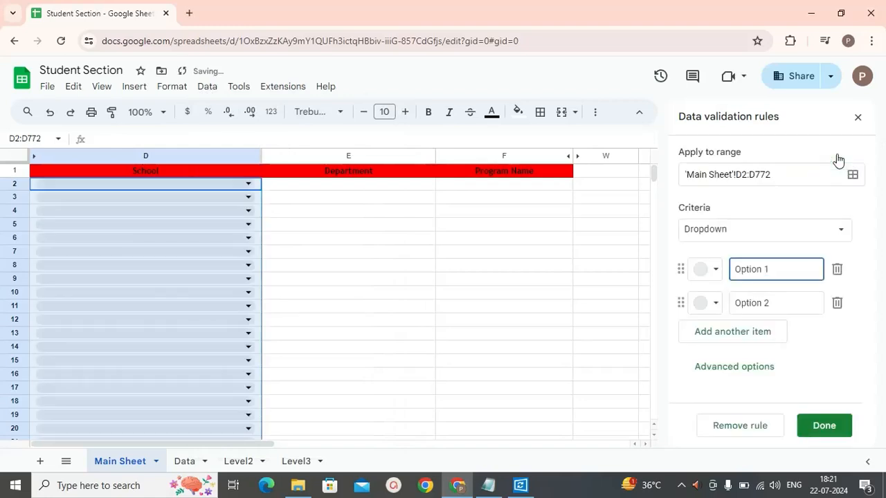
{"action": "left_click", "coordinate": [792, 237]}
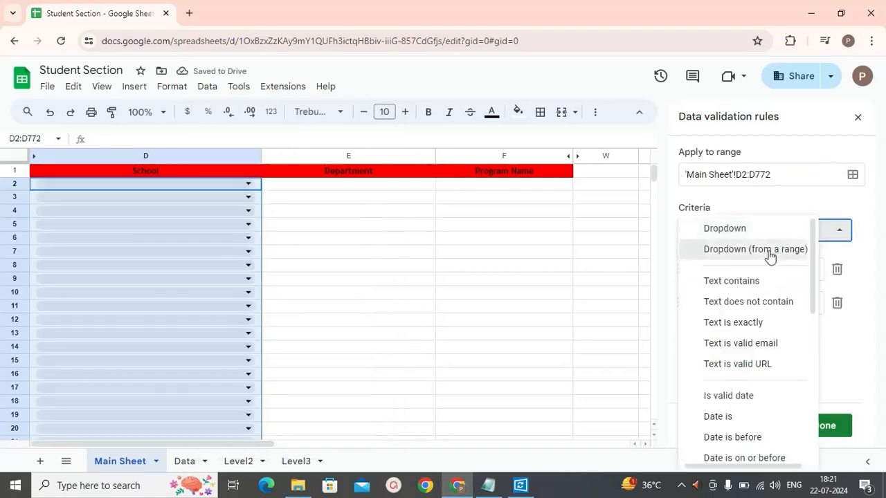
{"action": "left_click", "coordinate": [769, 250]}
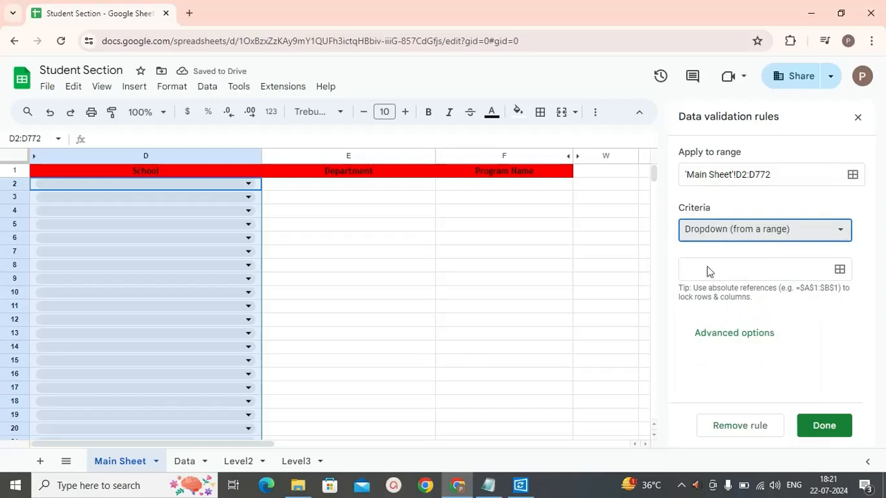
- Set the school dropdown's source to the open-ended range Data!A2:A and save the validation rule
{"action": "left_click", "coordinate": [839, 269]}
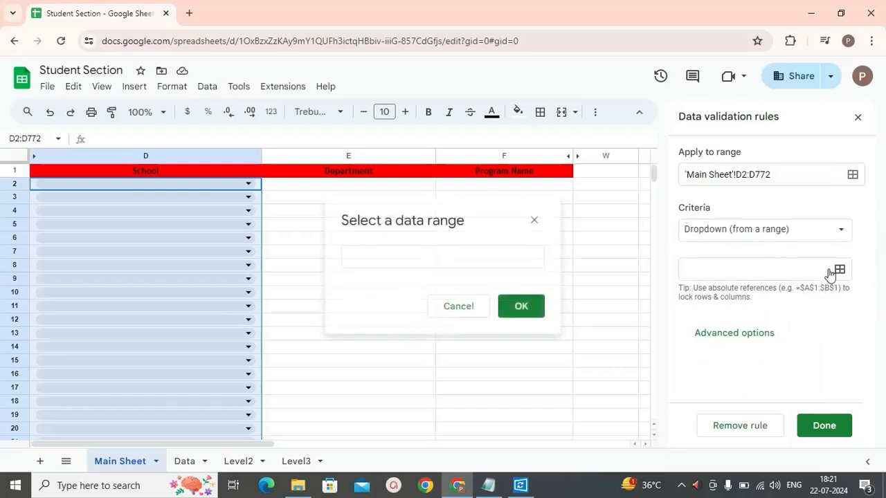
{"action": "left_click", "coordinate": [467, 260]}
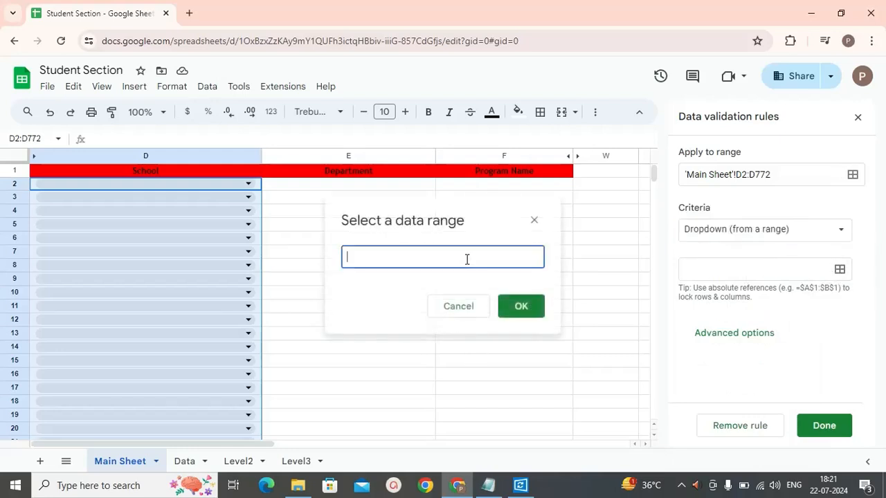
{"action": "left_click", "coordinate": [186, 462]}
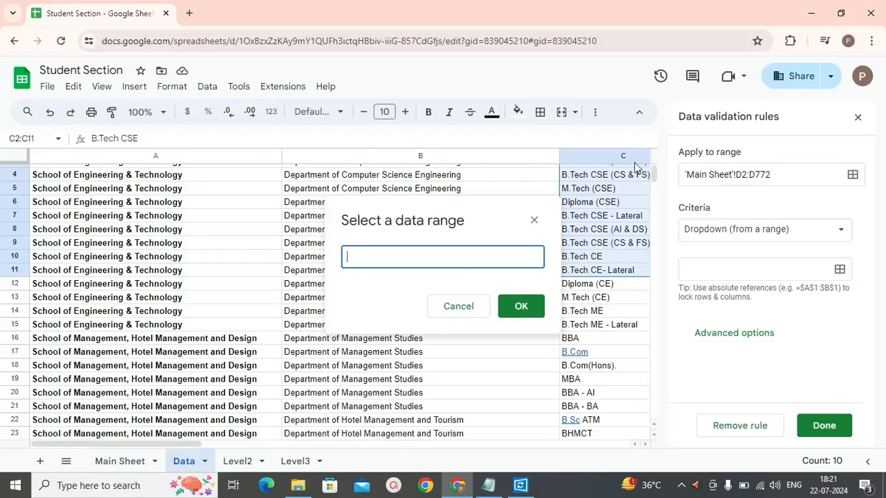
{"action": "scroll", "coordinate": [654, 175], "scroll_direction": "up", "scroll_amount": 1}
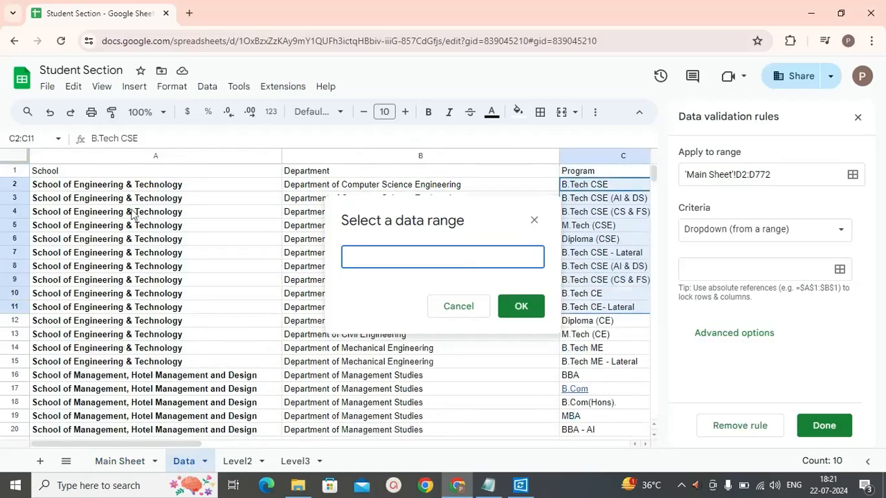
{"action": "left_click", "coordinate": [125, 185]}
{"action": "left_click_drag", "start_coordinate": [126, 197], "coordinate": [228, 424]}
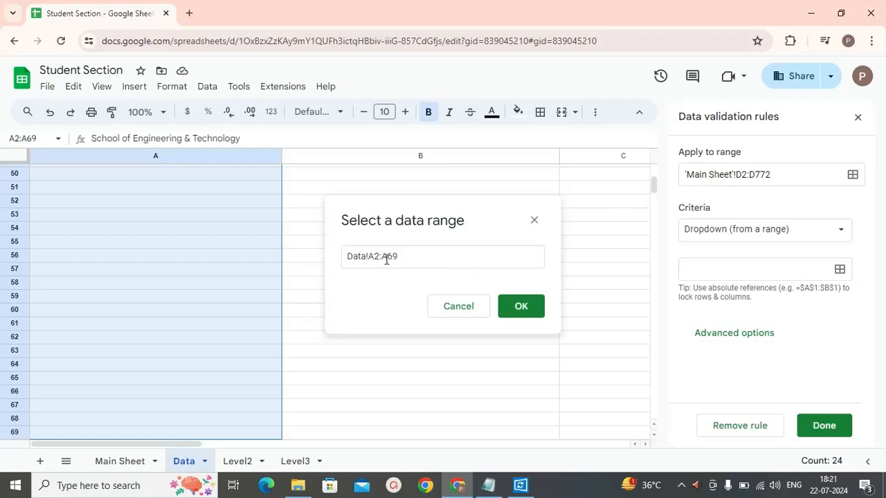
{"action": "left_click_drag", "start_coordinate": [389, 256], "coordinate": [409, 257]}
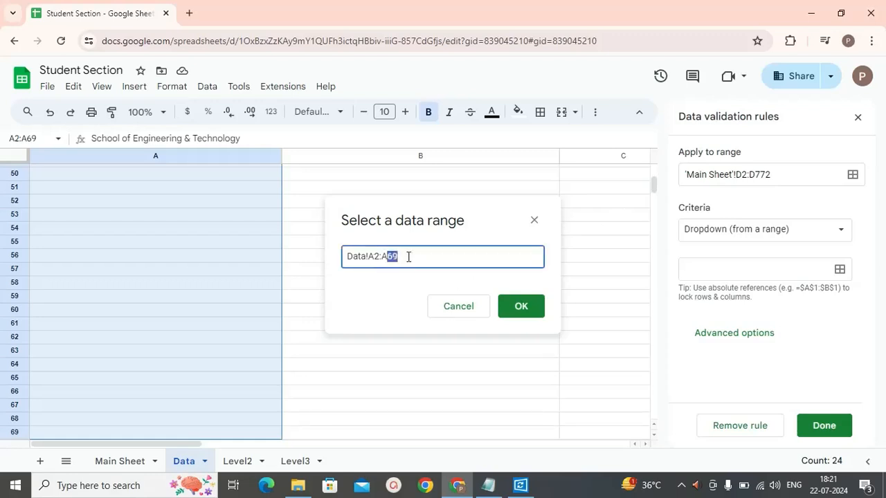
{"action": "key", "text": "BackSpace"}
{"action": "left_click", "coordinate": [518, 308]}
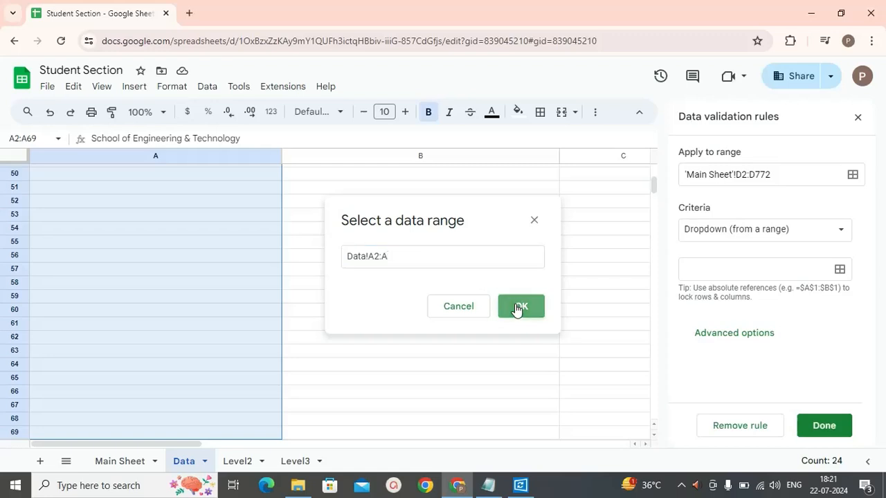
{"action": "left_click", "coordinate": [814, 428]}
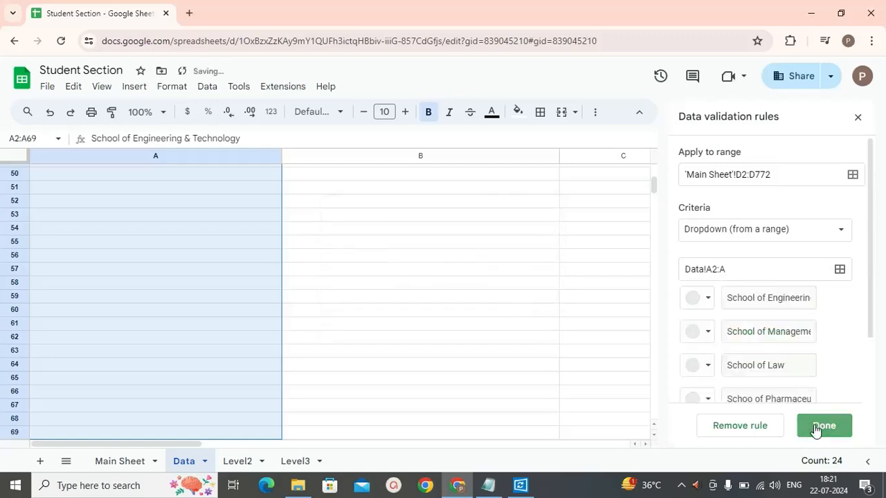
- Return to the Main Sheet and check the School column's dropdowns and the options offered in D2
{"action": "left_click", "coordinate": [128, 462]}
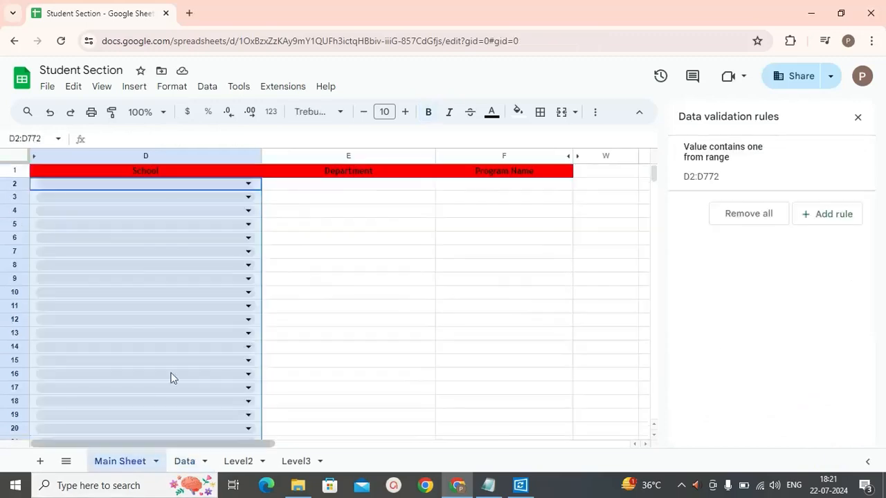
{"action": "left_click", "coordinate": [276, 284]}
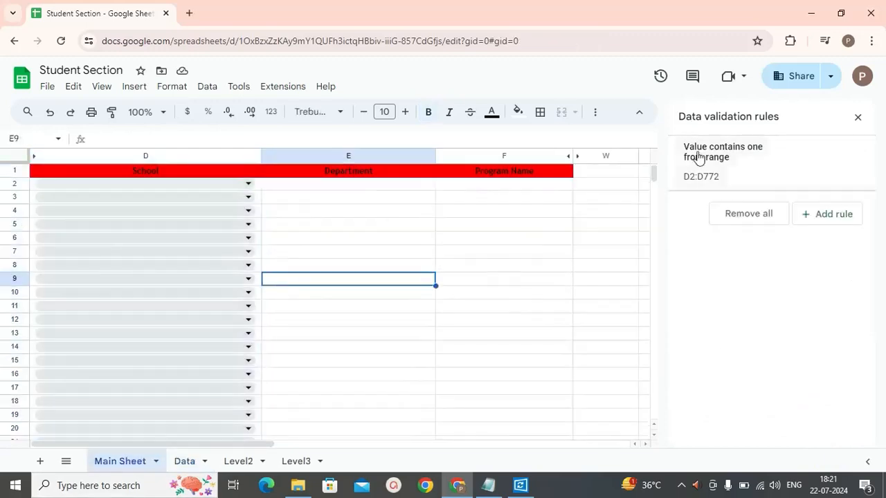
{"action": "mouse_move", "coordinate": [656, 178]}
{"action": "left_mouse_down"}
{"action": "mouse_move", "coordinate": [654, 194]}
{"action": "mouse_move", "coordinate": [663, 166]}
{"action": "left_mouse_up"}
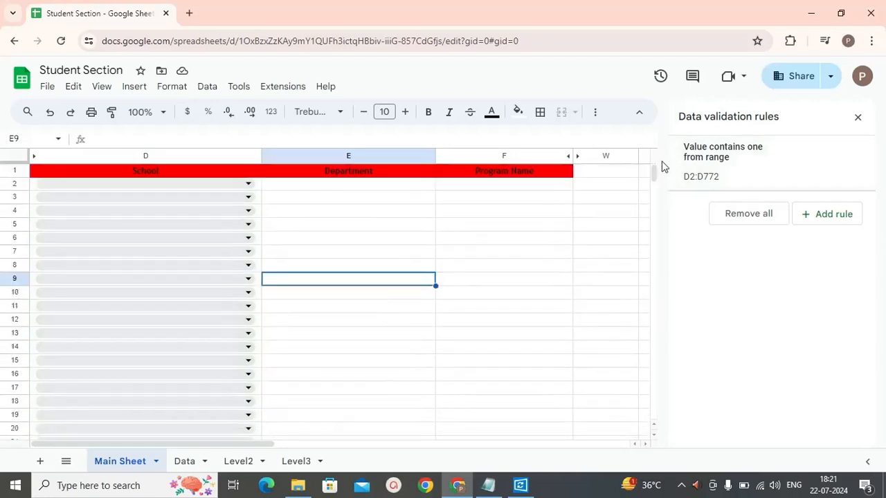
{"action": "left_click", "coordinate": [232, 184]}
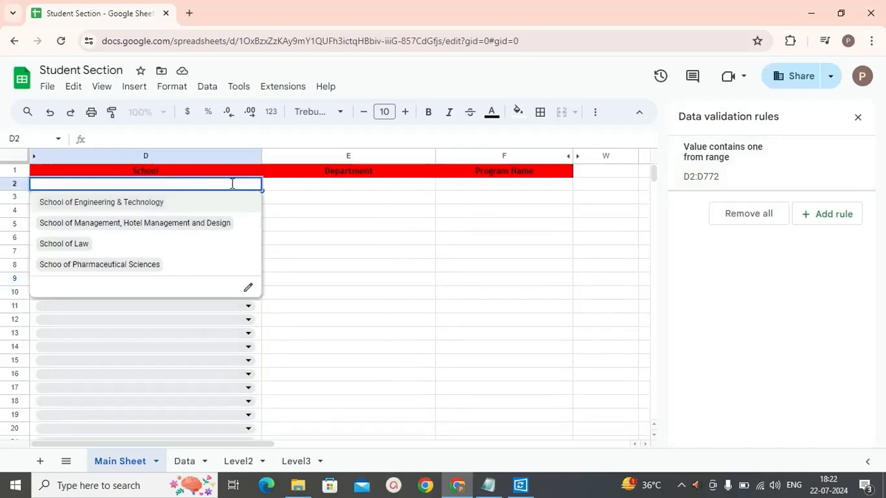
{"action": "left_click", "coordinate": [450, 270]}
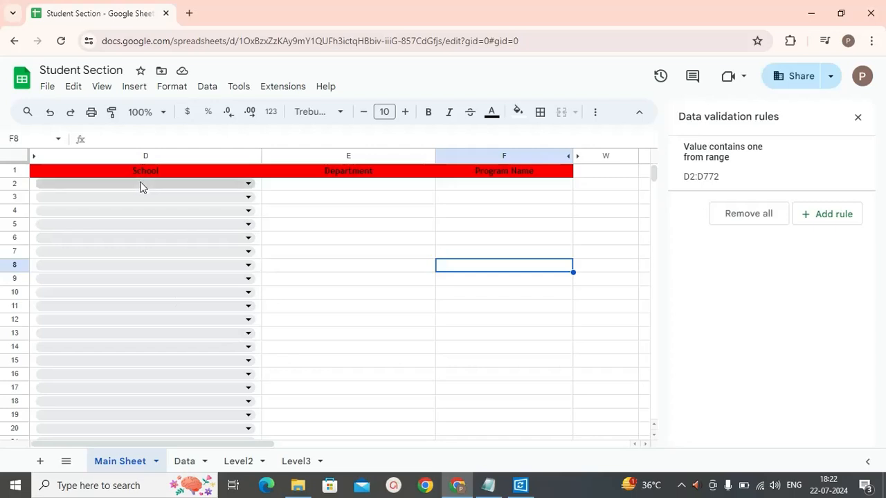
{"action": "left_click", "coordinate": [282, 190]}
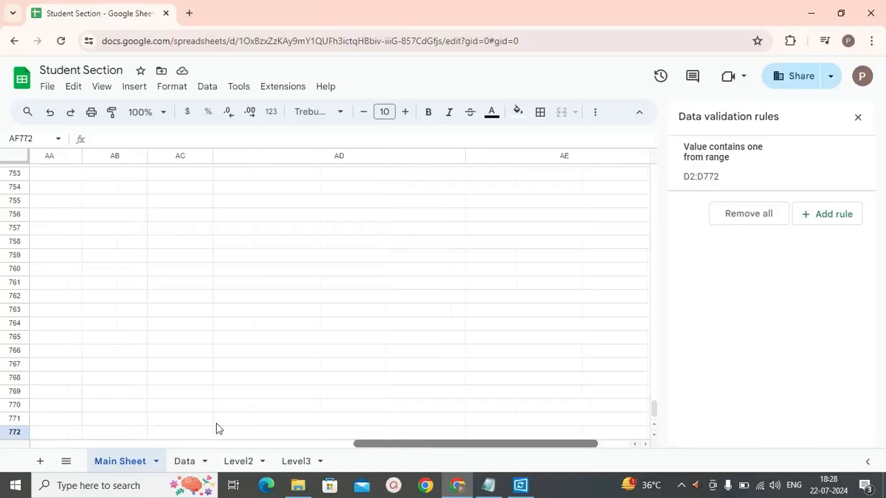
{"action": "scroll", "coordinate": [216, 423], "scroll_direction": "left", "scroll_amount": 5}
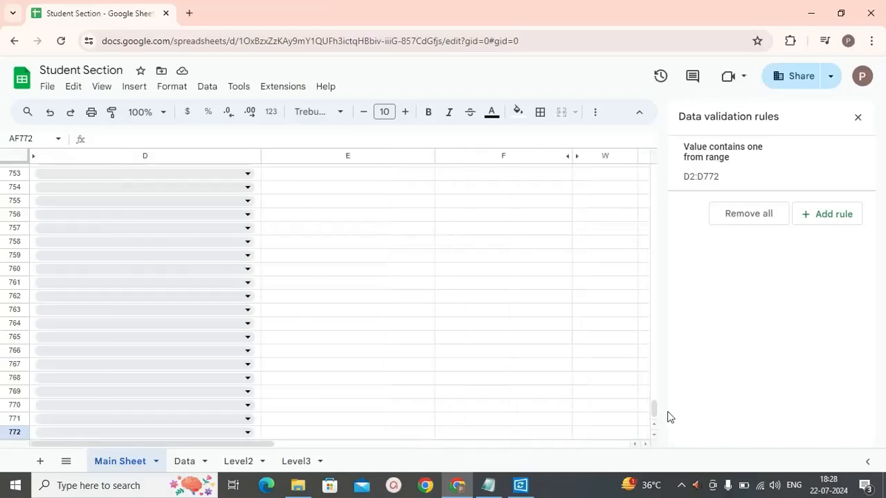
{"action": "left_click_drag", "start_coordinate": [655, 409], "coordinate": [646, 170]}
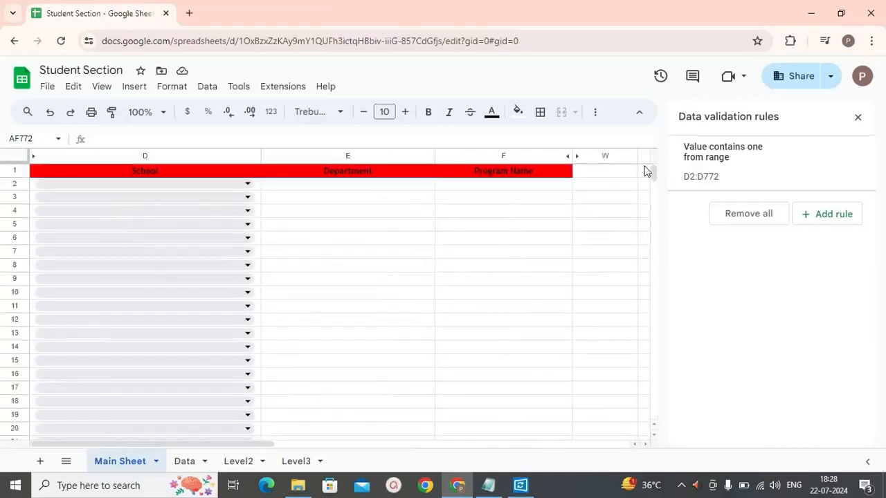
{"action": "left_click", "coordinate": [236, 185]}
{"action": "left_click", "coordinate": [296, 190]}
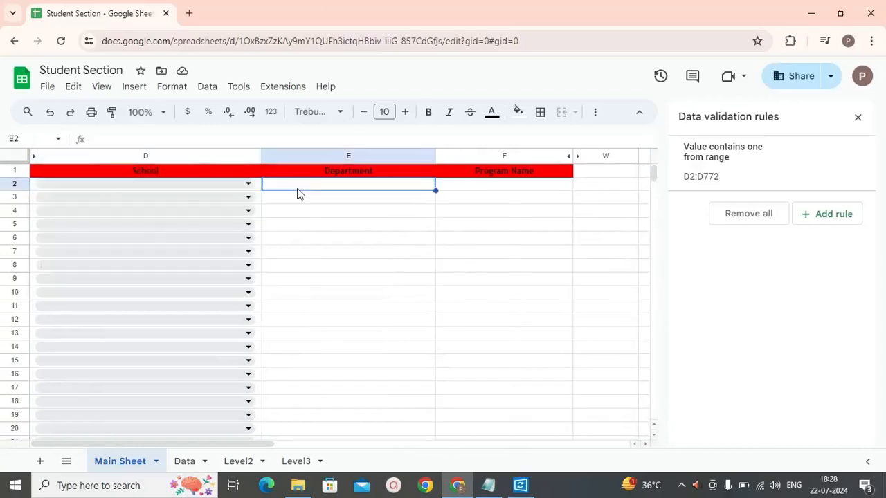
{"action": "left_click", "coordinate": [242, 188]}
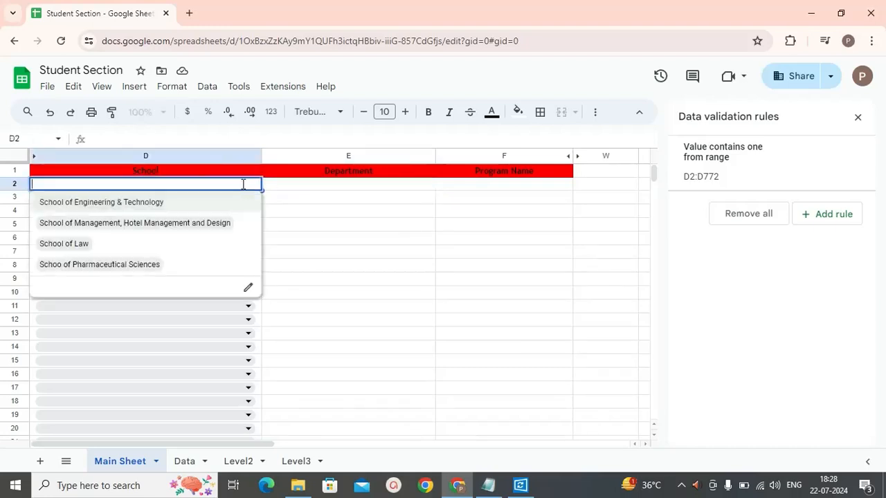
{"action": "left_click", "coordinate": [288, 188]}
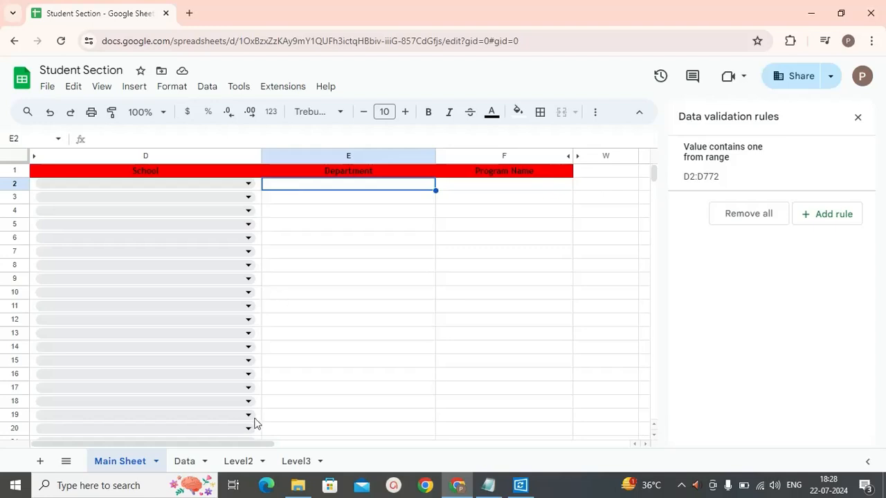
- Look at the Level2 sheet and choose School of Engineering & Technology in cell D2 of the Main Sheet
{"action": "left_click", "coordinate": [239, 462]}
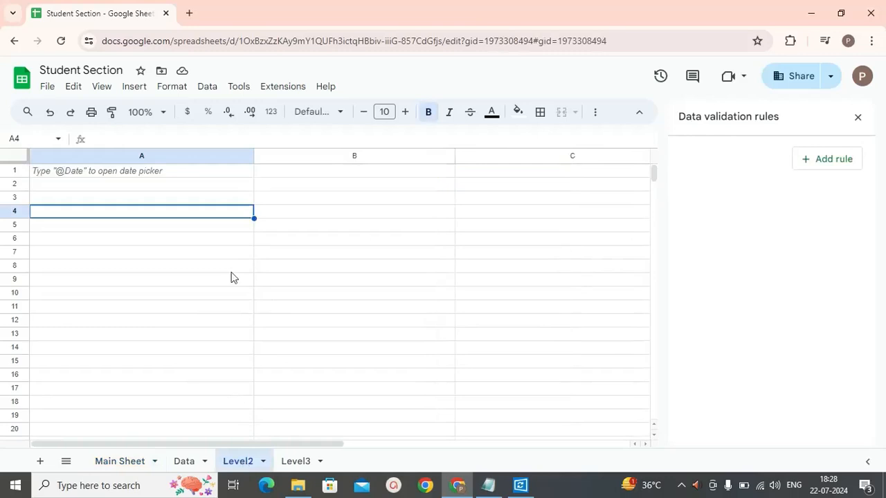
{"action": "left_click", "coordinate": [126, 462]}
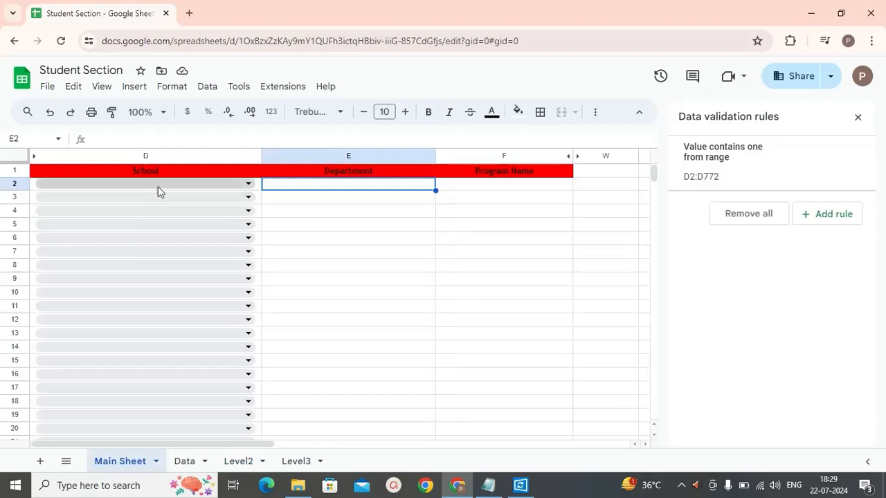
{"action": "left_click", "coordinate": [158, 186]}
{"action": "left_click", "coordinate": [149, 202]}
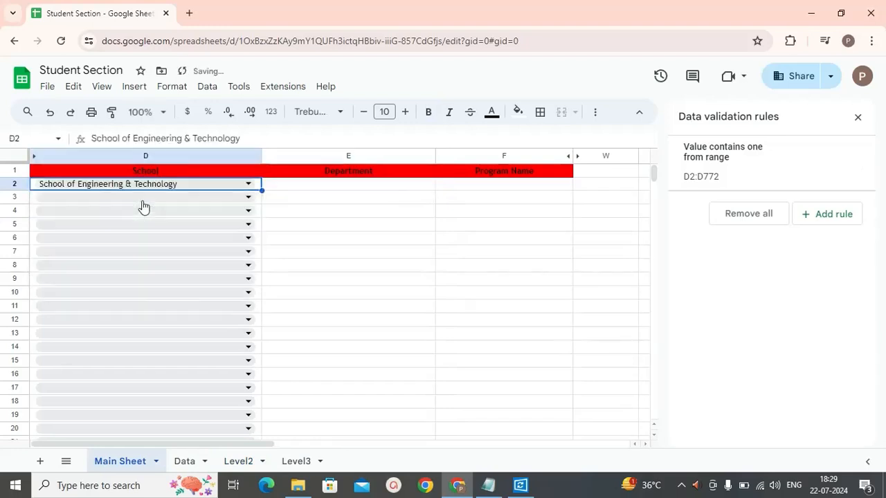
- Enter =ARRAYFORMULA('Main Sheet'!D2) in cell A1 of the Level2 sheet
{"action": "left_click", "coordinate": [243, 464]}
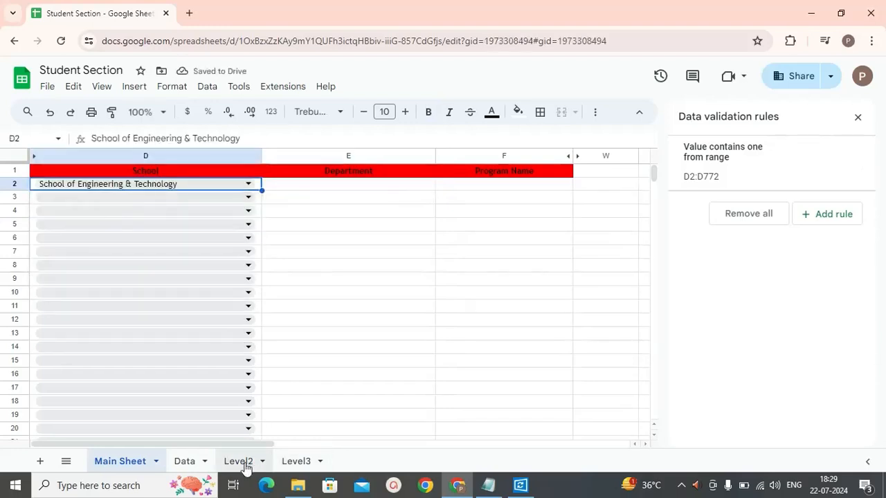
{"action": "left_click", "coordinate": [146, 177]}
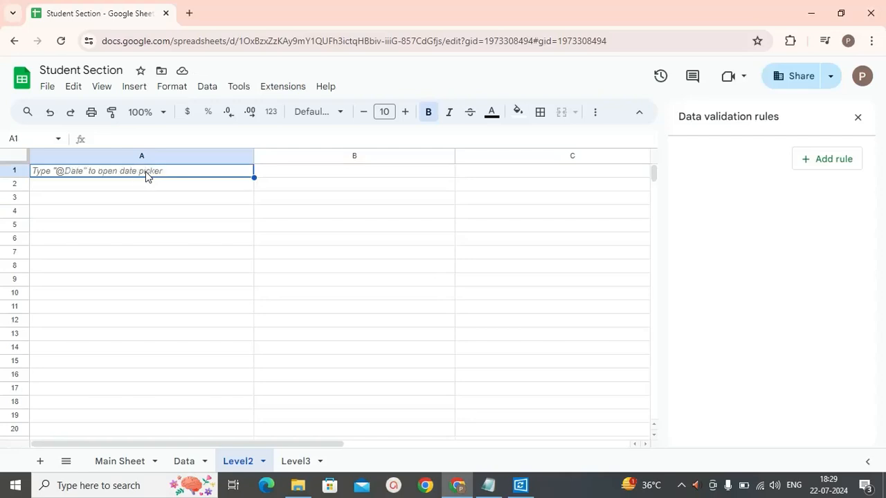
{"action": "type", "text": "=arra"}
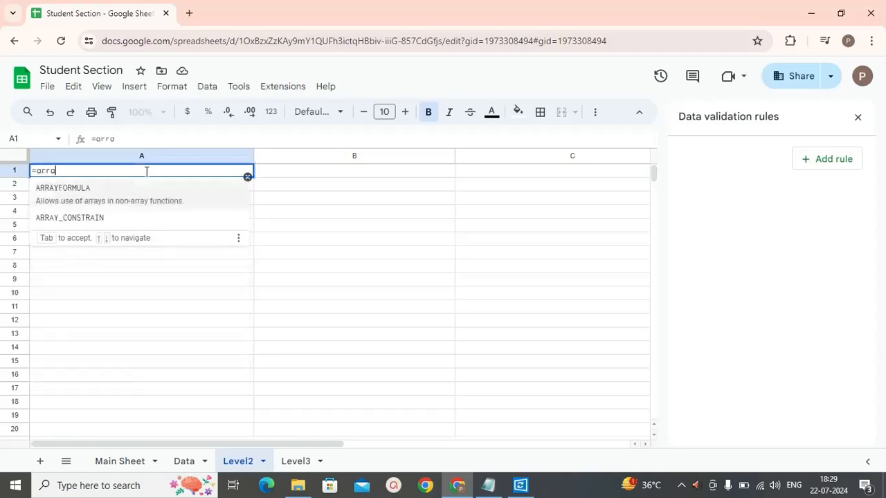
{"action": "left_click", "coordinate": [118, 196]}
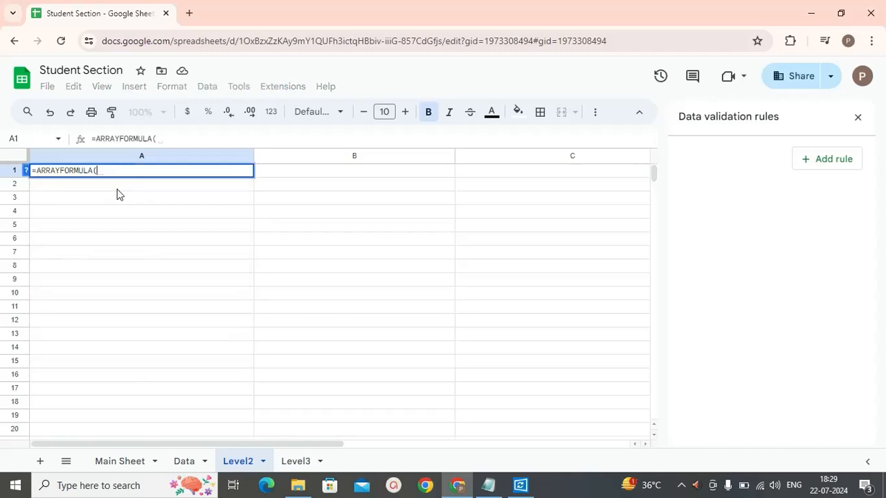
{"action": "left_click", "coordinate": [115, 462]}
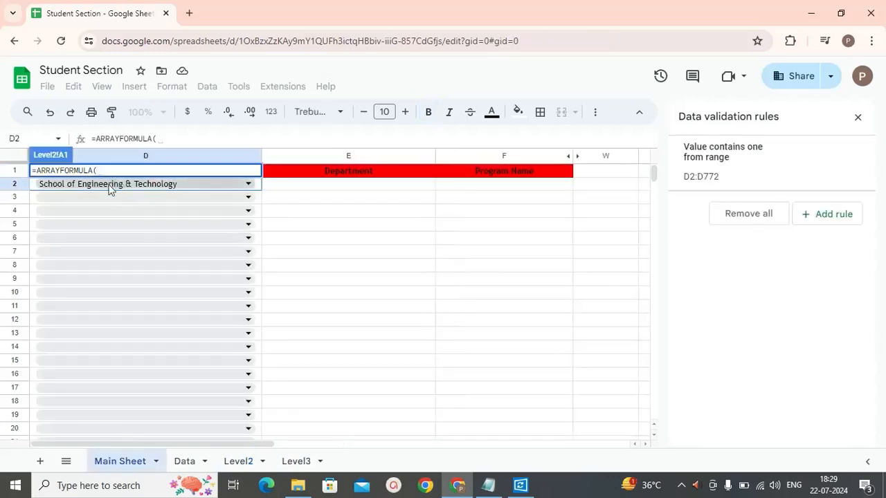
{"action": "left_click", "coordinate": [109, 188]}
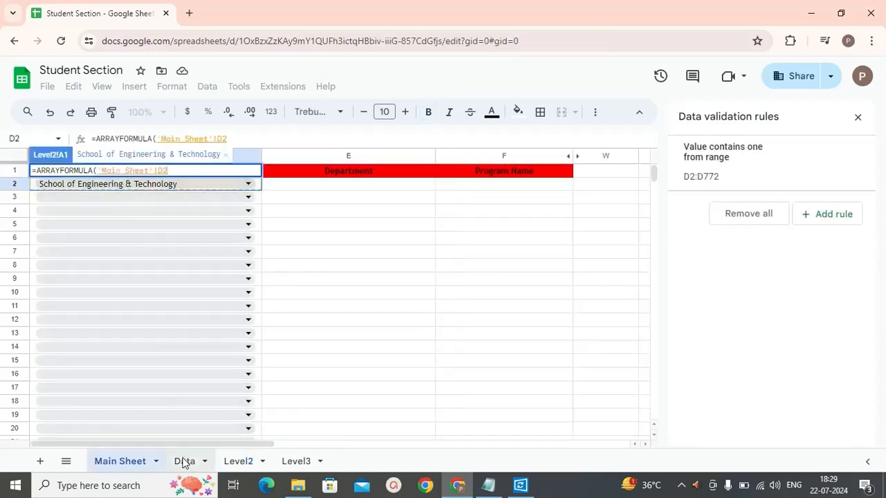
{"action": "left_click", "coordinate": [223, 464]}
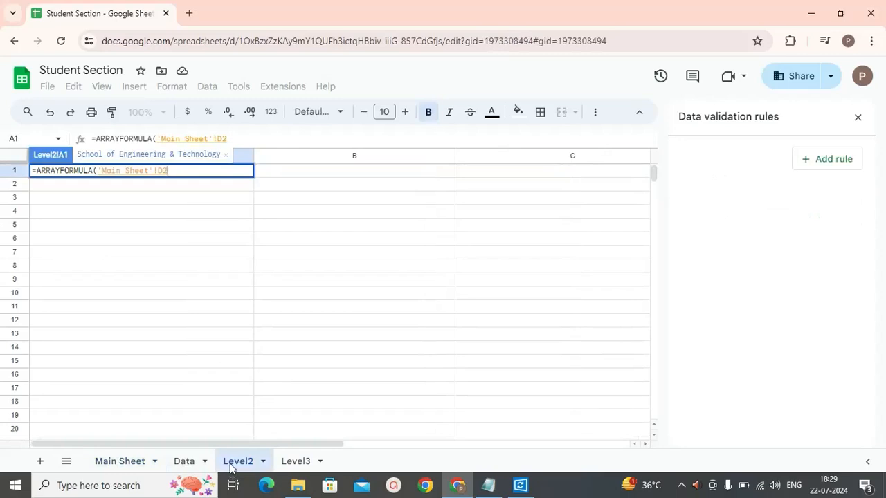
{"action": "type", "text": ")"}
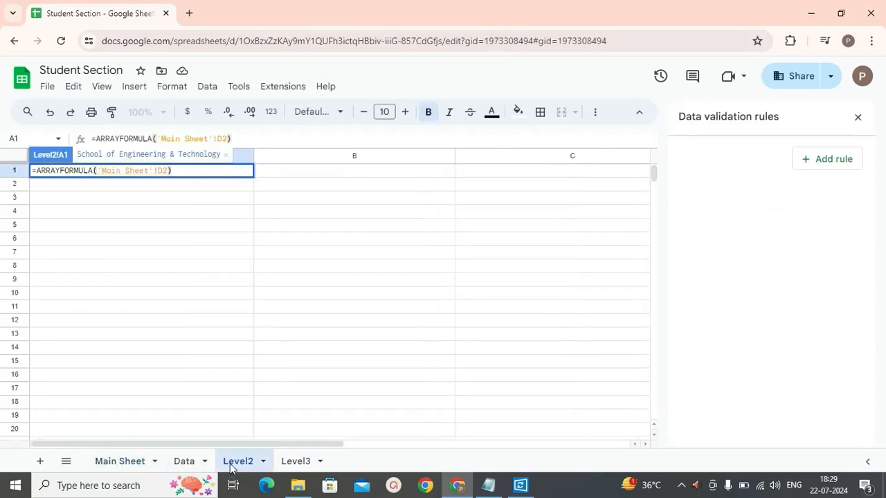
{"action": "key", "text": "Return"}
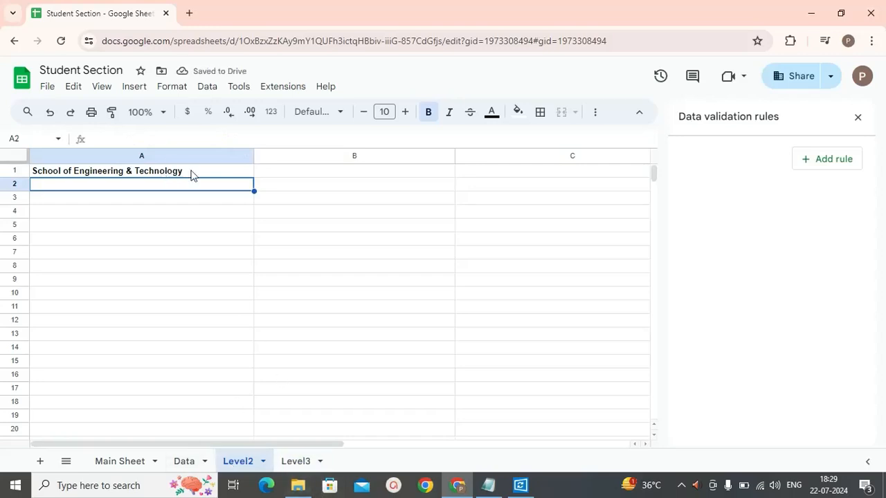
- Fill the A1 formula down column A of Level2 through row 287
{"action": "left_click", "coordinate": [193, 175]}
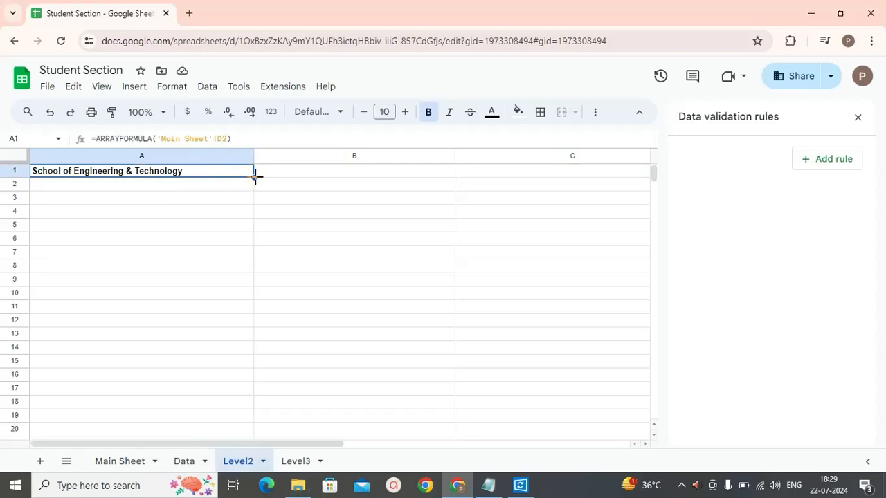
{"action": "left_click_drag", "start_coordinate": [253, 175], "coordinate": [252, 492]}
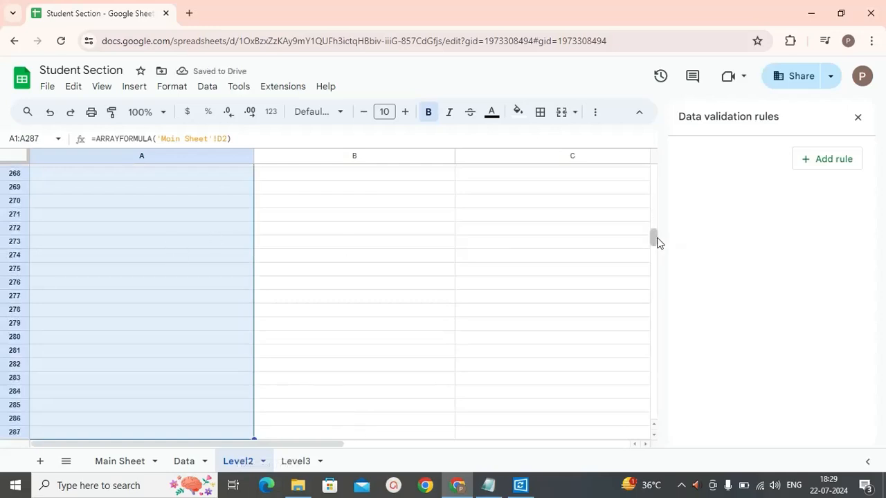
{"action": "left_click_drag", "start_coordinate": [654, 239], "coordinate": [653, 168]}
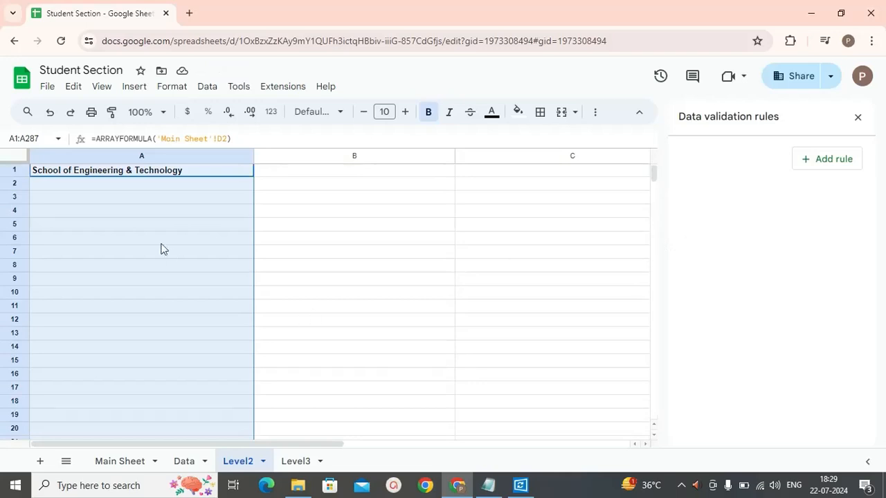
- Enter a FILTER formula in B1 of Level2 with the open-ended department range Data!B2:B as its source
{"action": "left_click", "coordinate": [268, 177]}
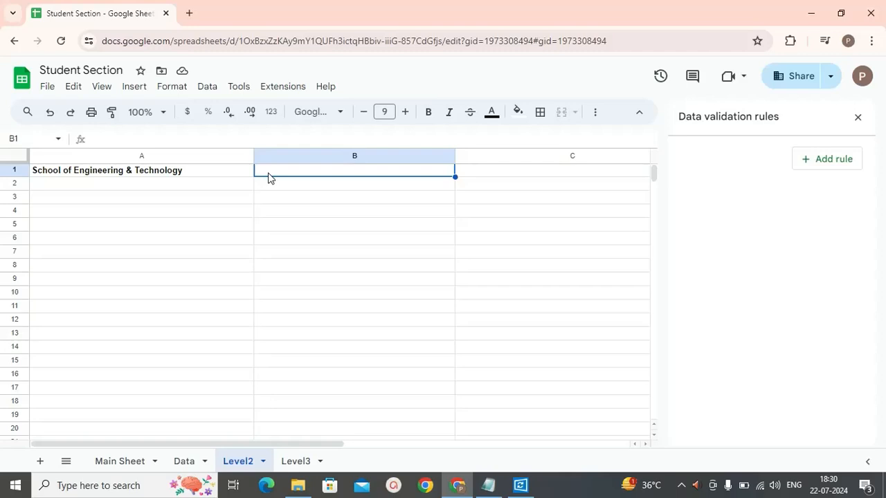
{"action": "type", "text": "=FIL"}
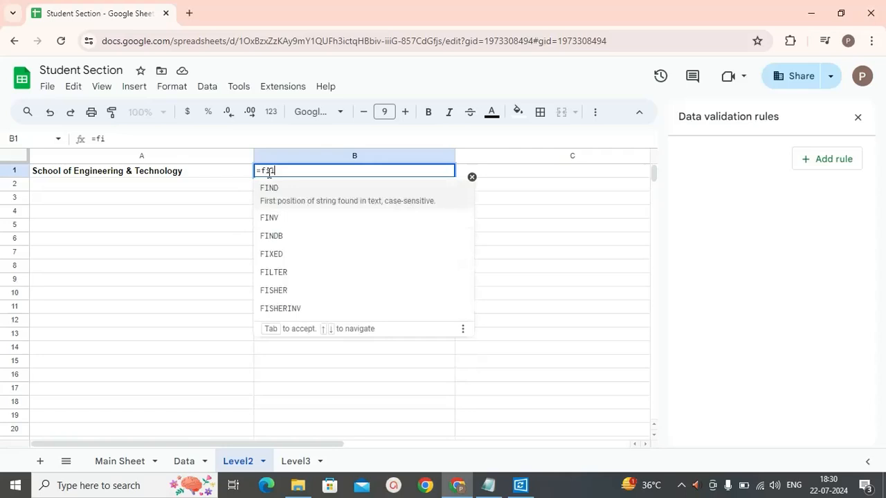
{"action": "left_click", "coordinate": [277, 187]}
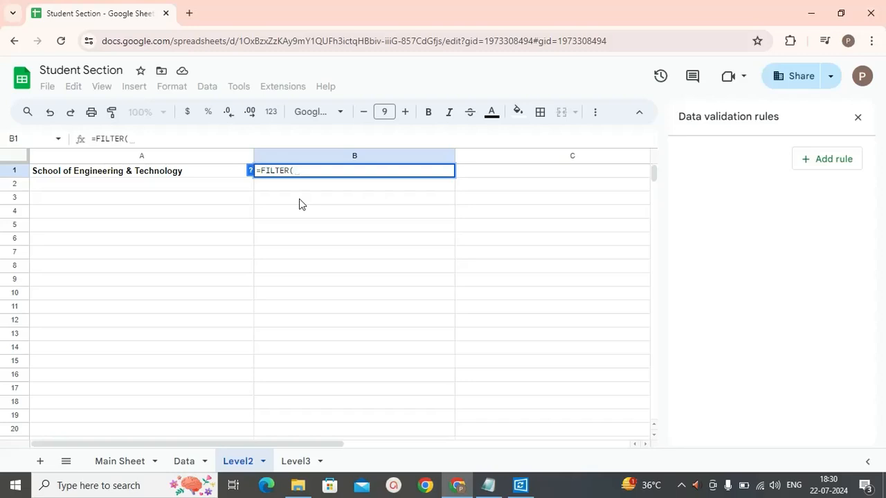
{"action": "left_click", "coordinate": [183, 460]}
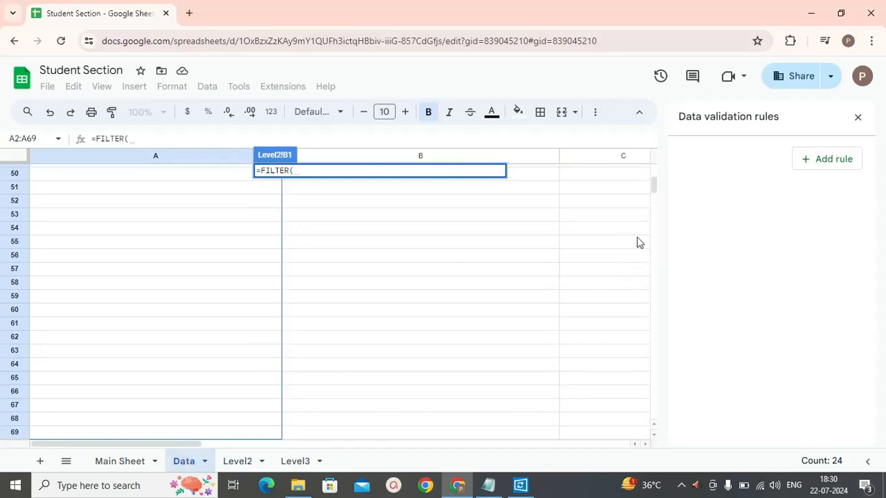
{"action": "left_click_drag", "start_coordinate": [650, 181], "coordinate": [656, 172]}
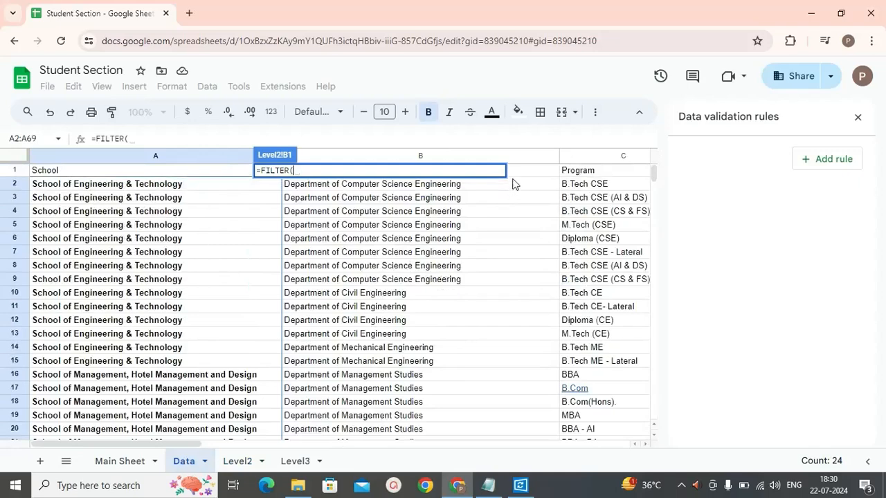
{"action": "left_click_drag", "start_coordinate": [513, 183], "coordinate": [504, 346]}
{"action": "left_click_drag", "start_coordinate": [502, 396], "coordinate": [505, 457]}
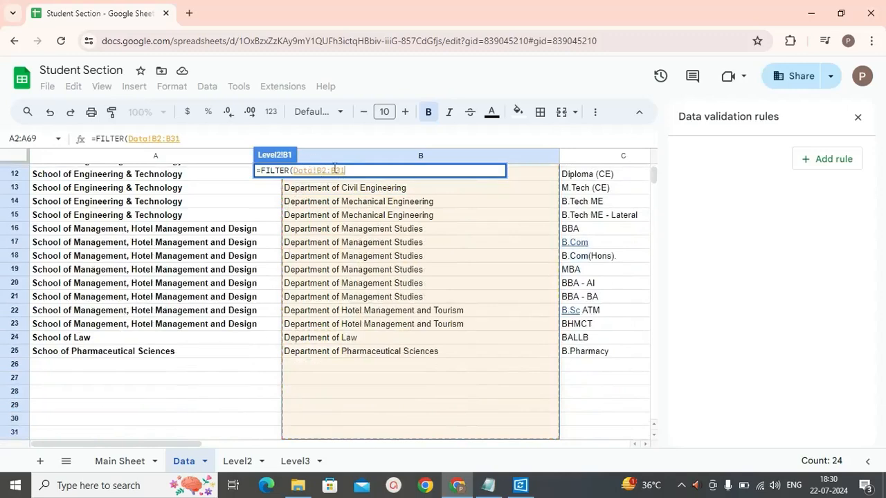
{"action": "left_click_drag", "start_coordinate": [339, 171], "coordinate": [348, 170]}
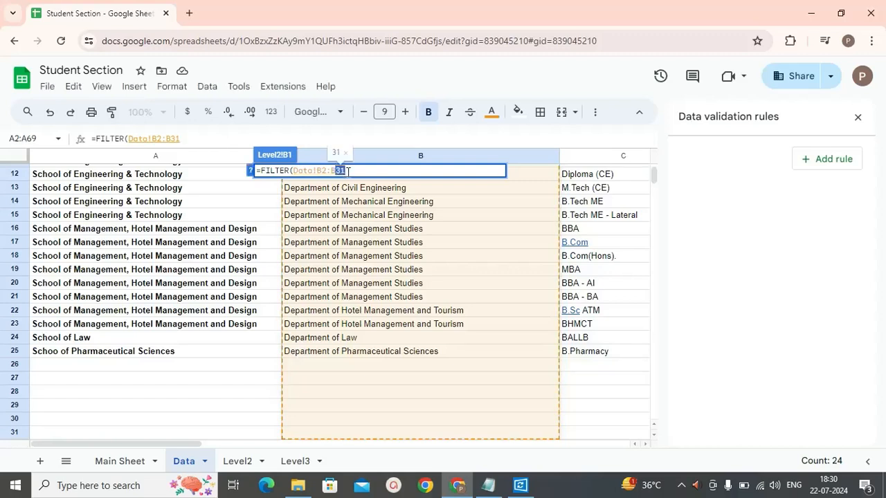
{"action": "key", "text": "BackSpace"}
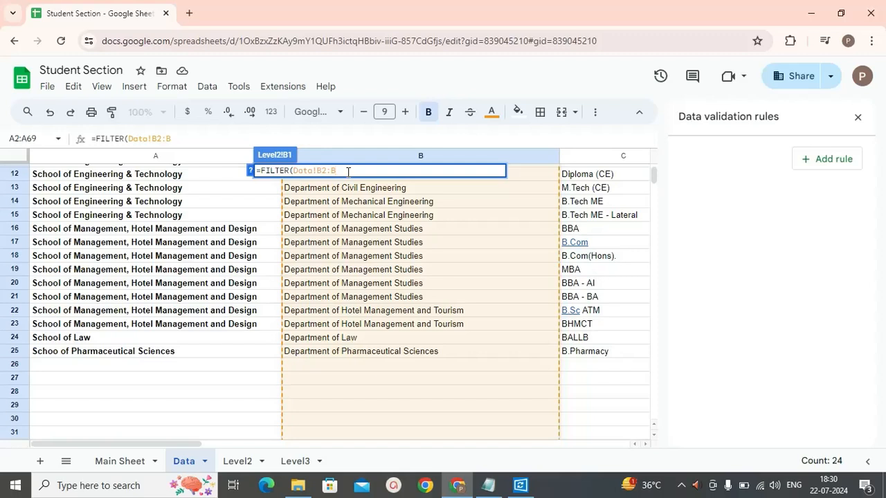
{"action": "key", "text": "Return"}
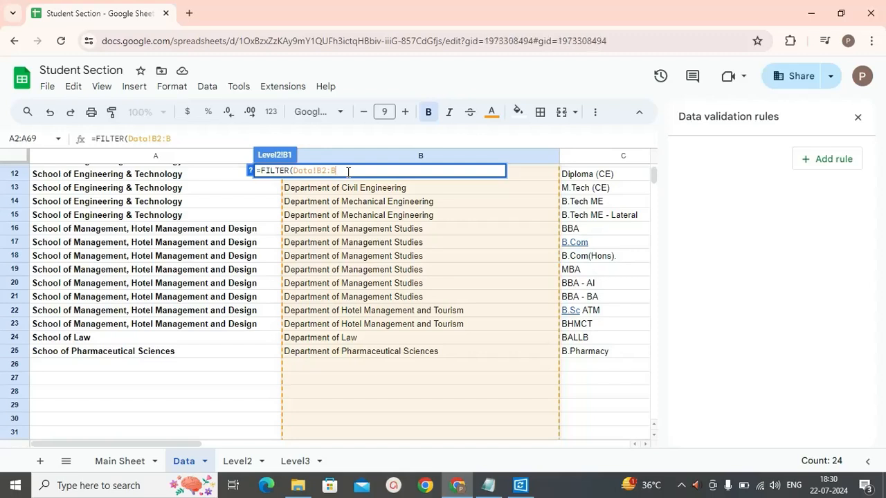
- Add the school range Data!A2:A54 as the second argument of the FILTER formula in B1
{"action": "mouse_move", "coordinate": [348, 177]}
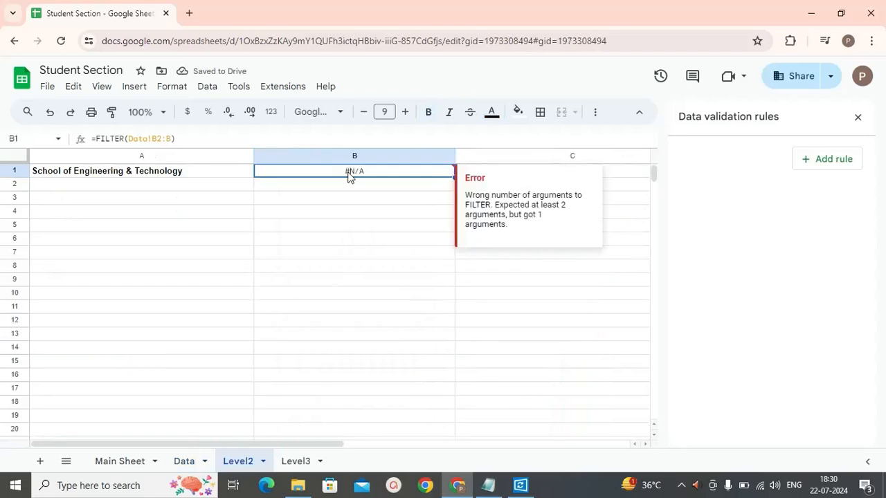
{"action": "left_click", "coordinate": [171, 140]}
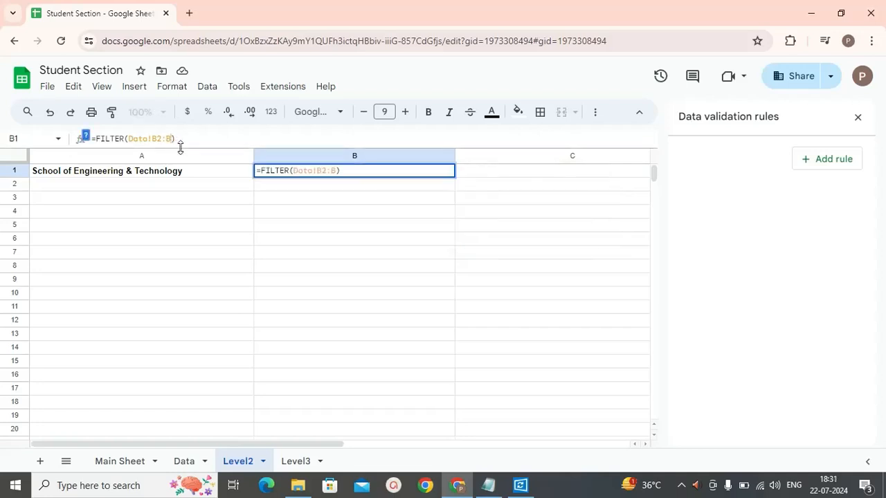
{"action": "type", "text": ","}
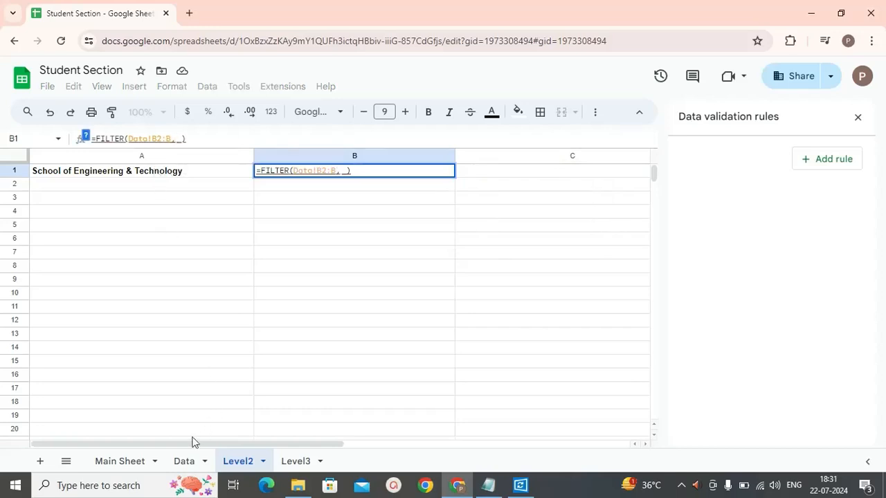
{"action": "left_click", "coordinate": [184, 461]}
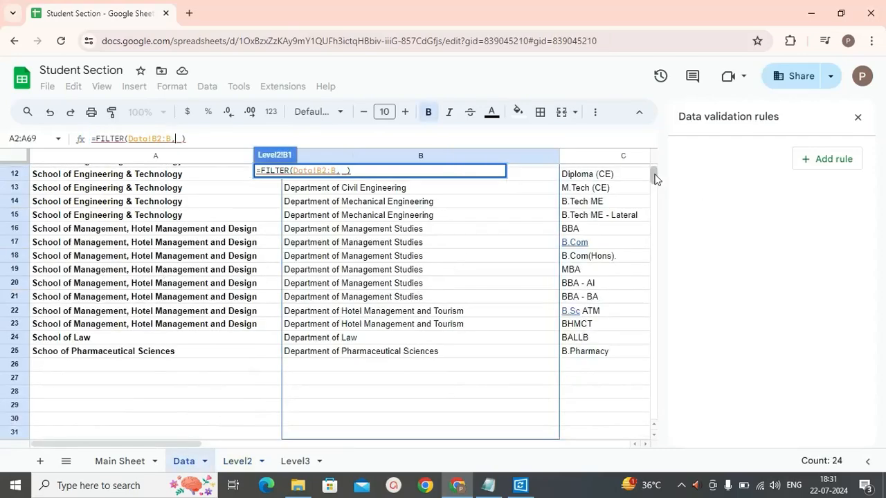
{"action": "left_click_drag", "start_coordinate": [654, 176], "coordinate": [654, 172]}
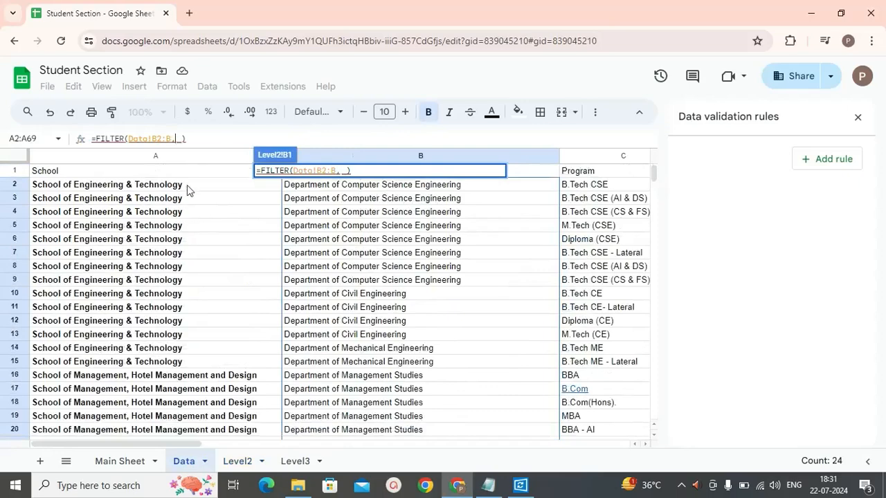
{"action": "left_click_drag", "start_coordinate": [187, 185], "coordinate": [243, 431]}
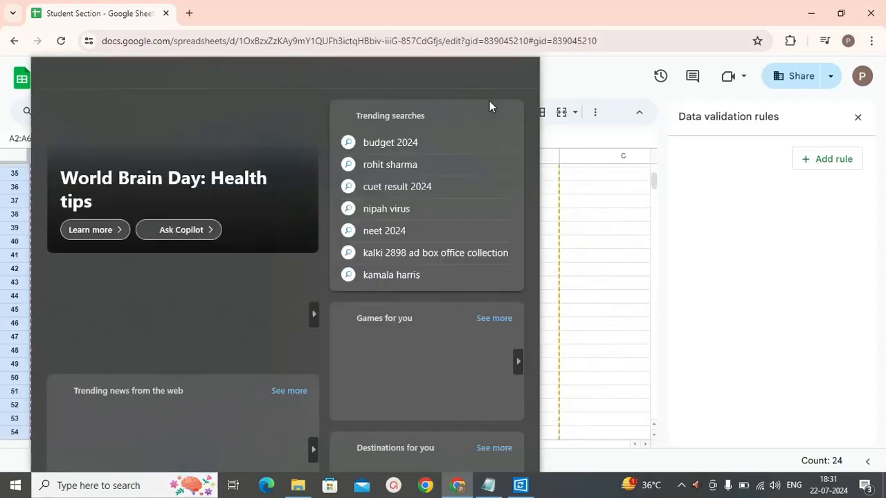
{"action": "left_click", "coordinate": [521, 76]}
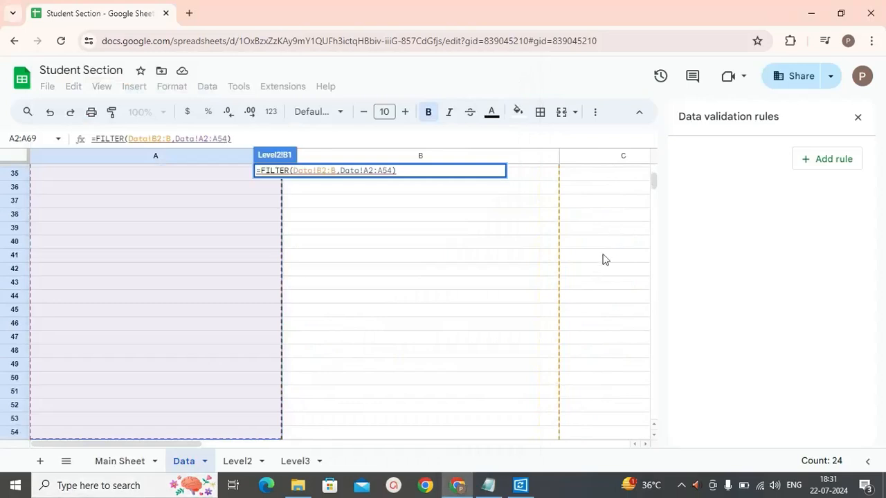
{"action": "key", "text": "Return"}
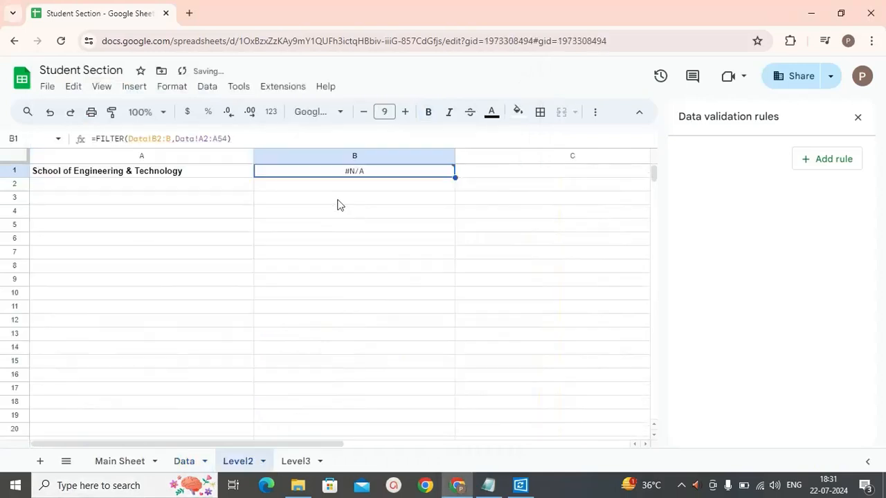
- Correct the B1 condition to match schools with A1, making the formula =FILTER(Data!B2:B,Data!A2:A=A1)
{"action": "mouse_move", "coordinate": [363, 178]}
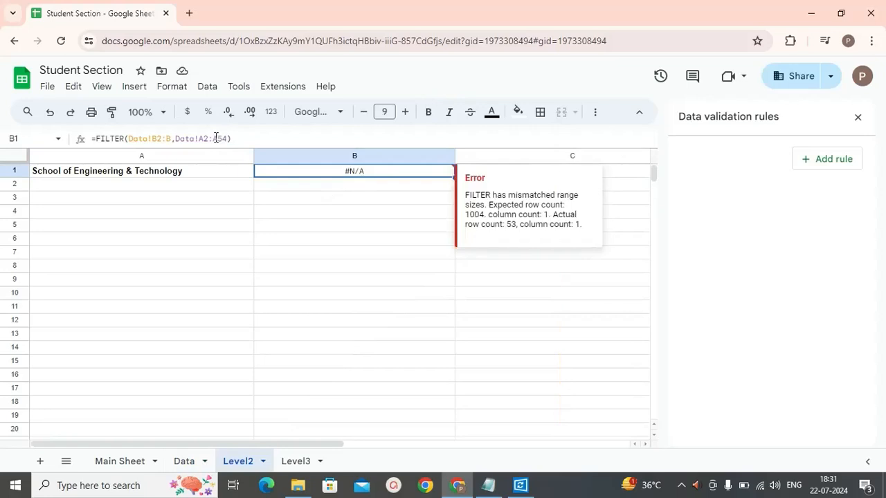
{"action": "left_click", "coordinate": [216, 138]}
{"action": "left_click_drag", "start_coordinate": [213, 138], "coordinate": [227, 137]}
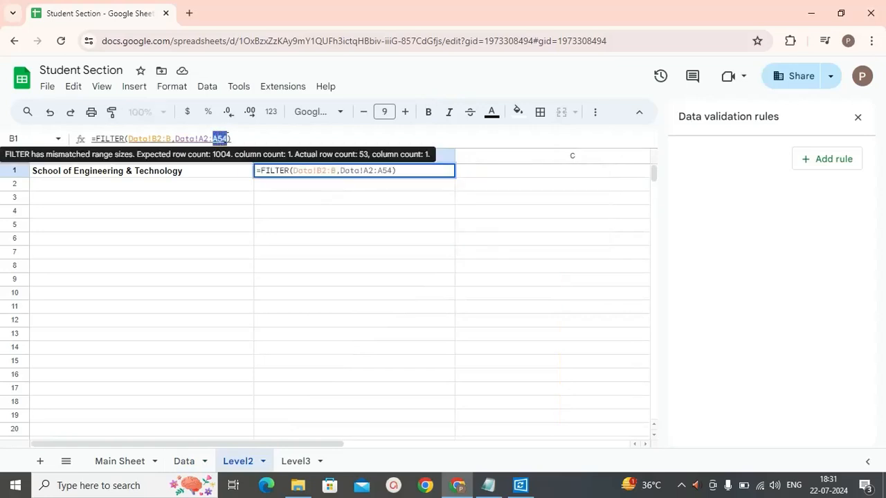
{"action": "type", "text": "A"}
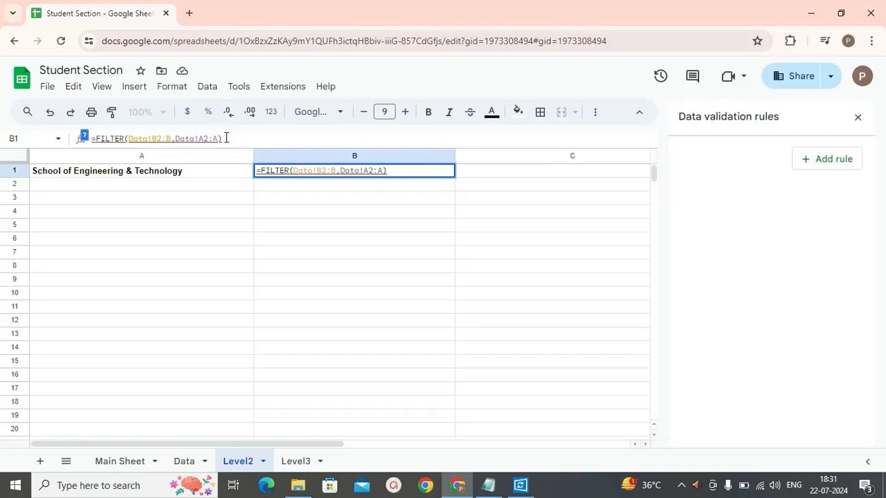
{"action": "type", "text": "="}
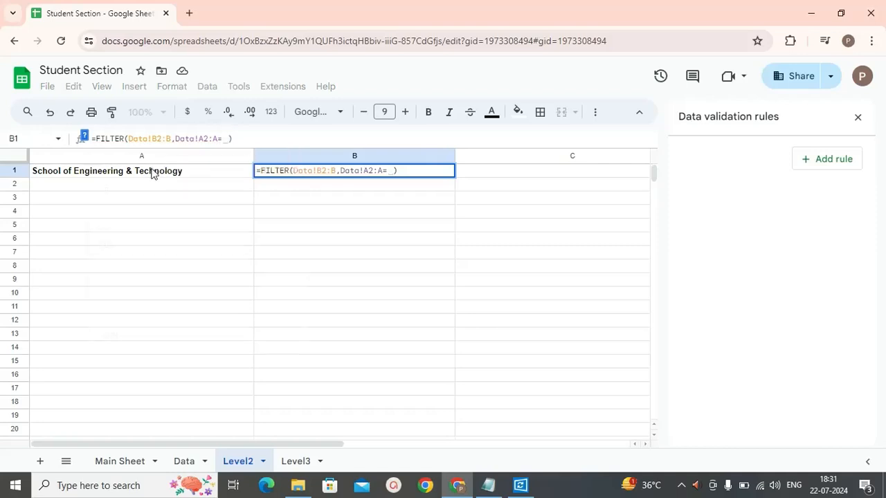
{"action": "type", "text": "A1"}
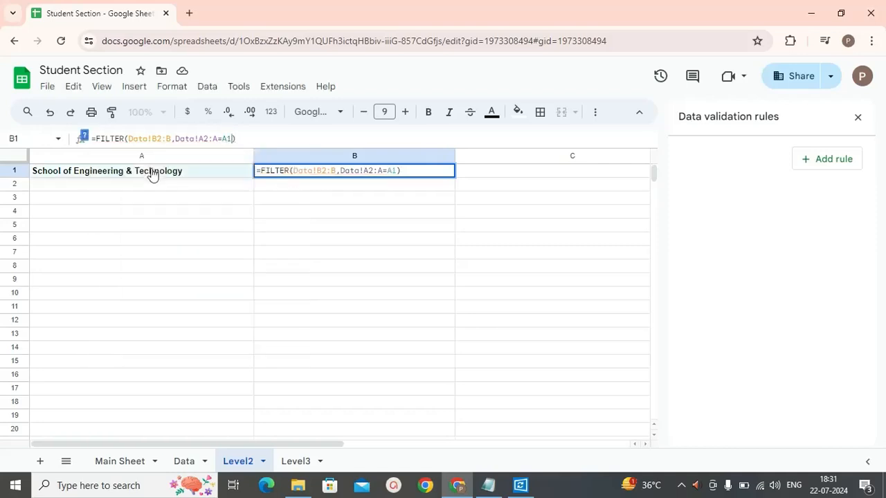
{"action": "key", "text": "Return"}
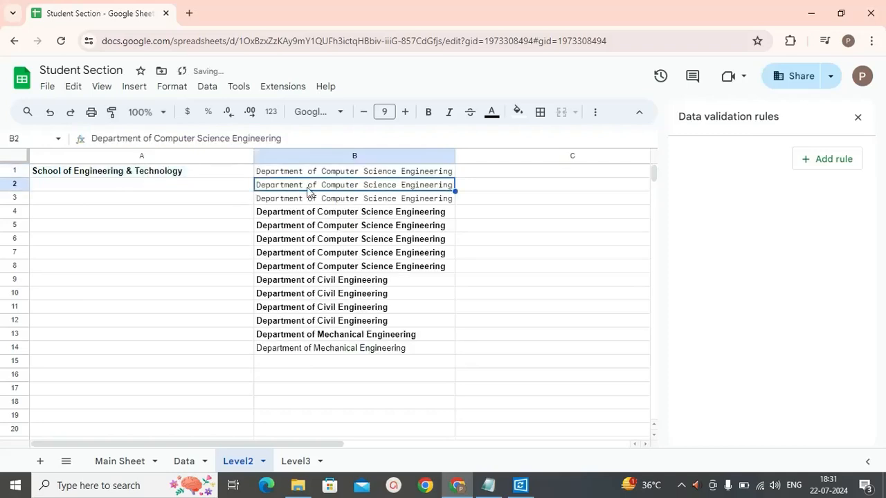
- Wrap the B1 formula in UNIQUE so each department is listed once, making it =unique(FILTER(Data!B2:B,Data!A2:A=A1))
{"action": "left_click", "coordinate": [197, 173]}
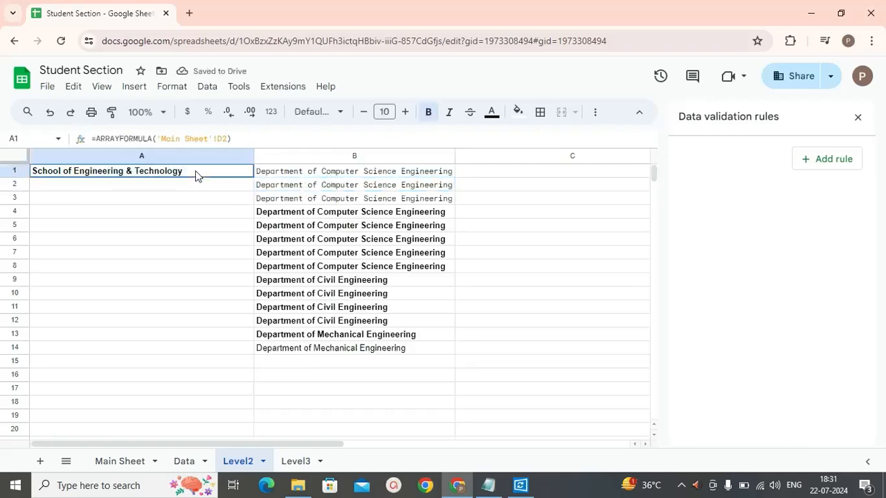
{"action": "left_click", "coordinate": [269, 171]}
{"action": "left_click_drag", "start_coordinate": [271, 164], "coordinate": [291, 349]}
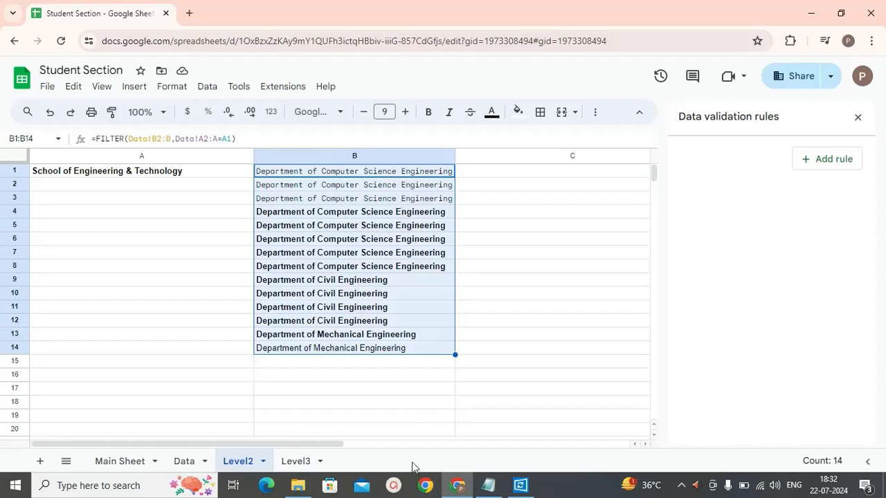
{"action": "left_click", "coordinate": [97, 139]}
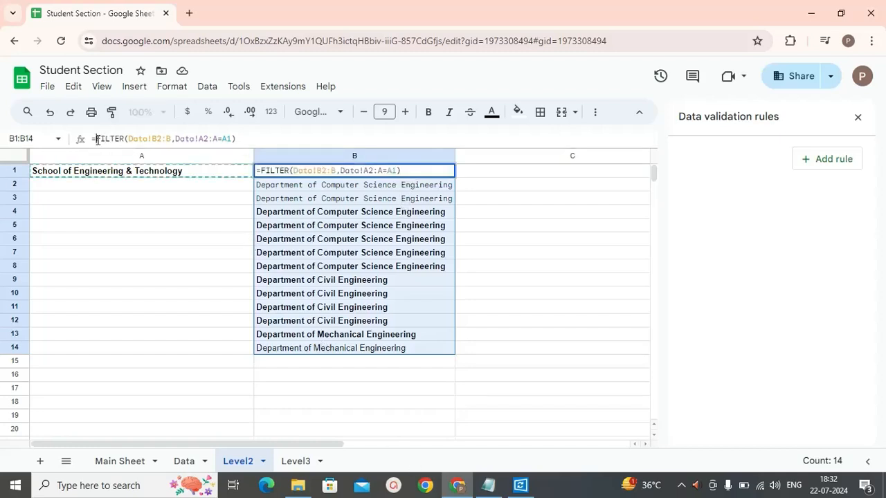
{"action": "type", "text": "uniq"}
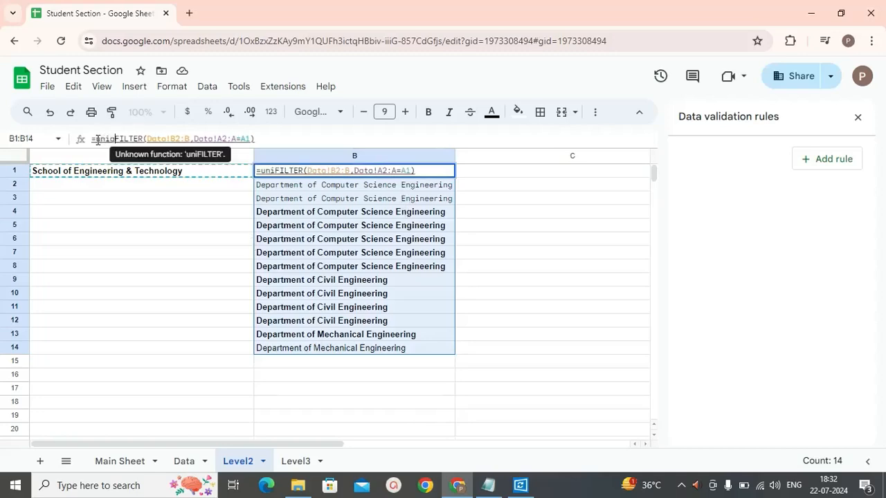
{"action": "type", "text": "ue"}
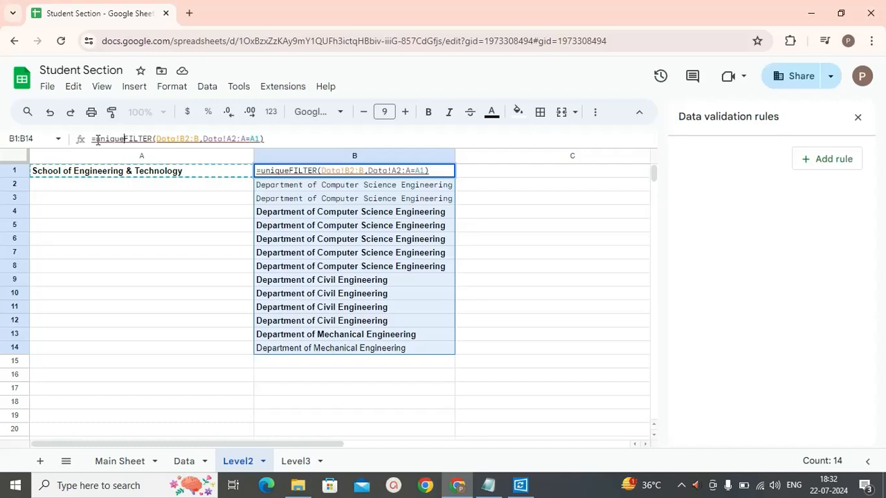
{"action": "type", "text": "("}
{"action": "left_click", "coordinate": [272, 137]}
{"action": "type", "text": ")"}
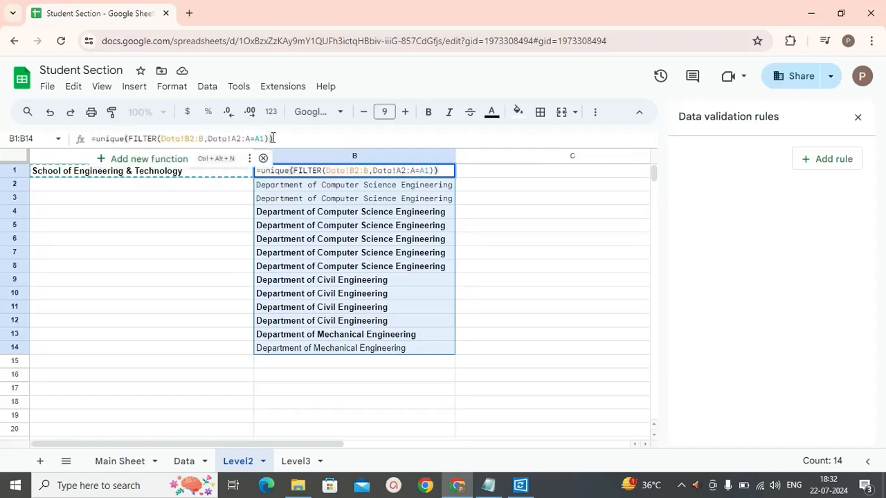
{"action": "key", "text": "Return"}
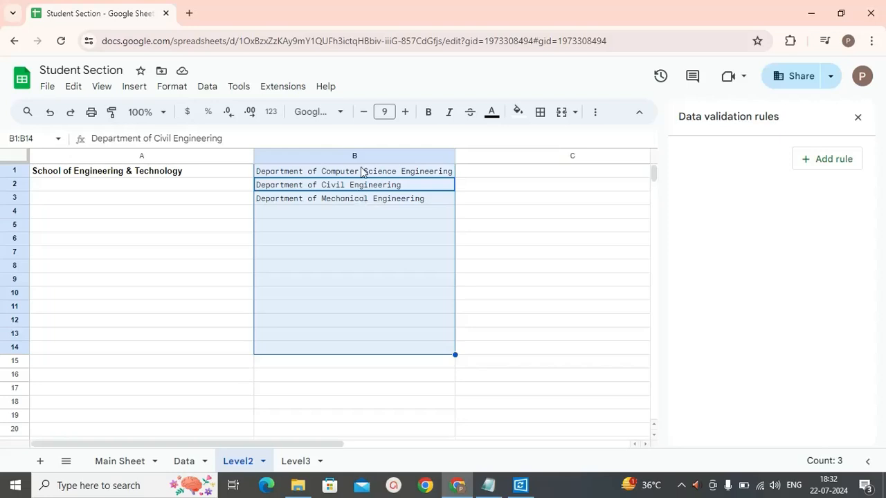
- Wrap the B1 formula in TRANSPOSE to lay the departments across the row, making it =transpose(unique(FILTER(Data!B2:B,Data!A2:A=A1)))
{"action": "left_click", "coordinate": [362, 171]}
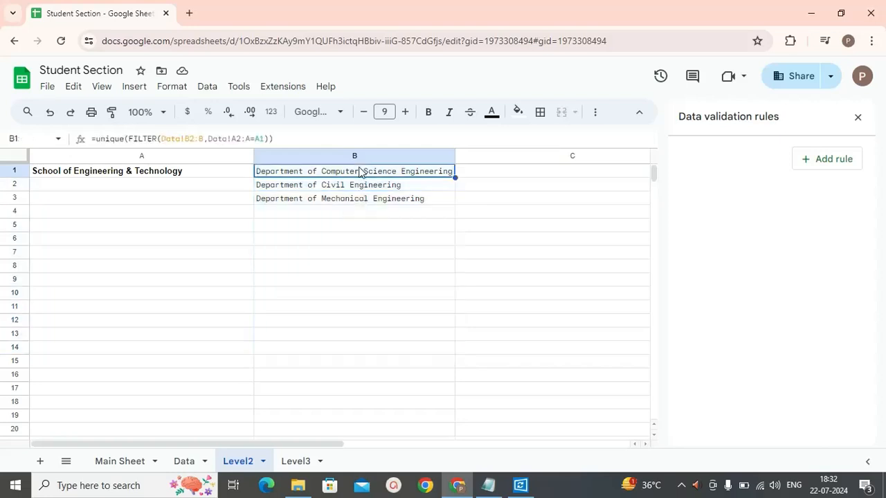
{"action": "left_click", "coordinate": [97, 139]}
{"action": "type", "text": "transp"}
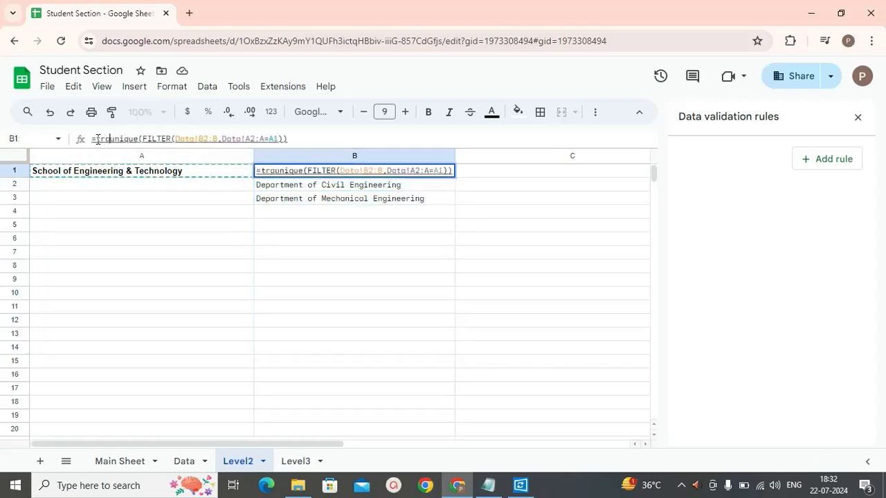
{"action": "type", "text": "ose"}
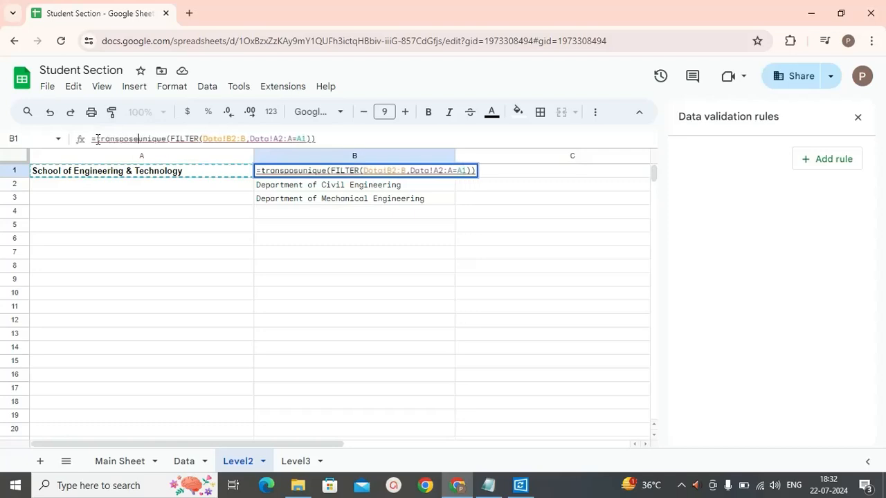
{"action": "type", "text": "("}
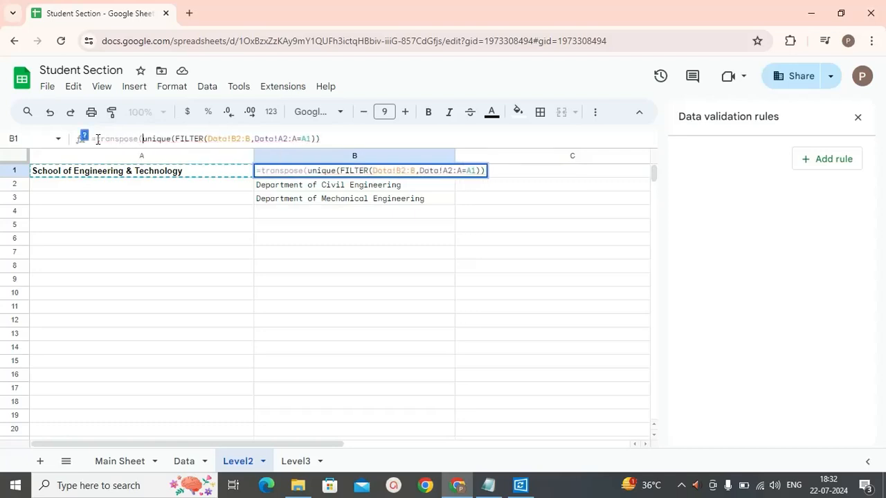
{"action": "left_click", "coordinate": [326, 136]}
{"action": "type", "text": ")"}
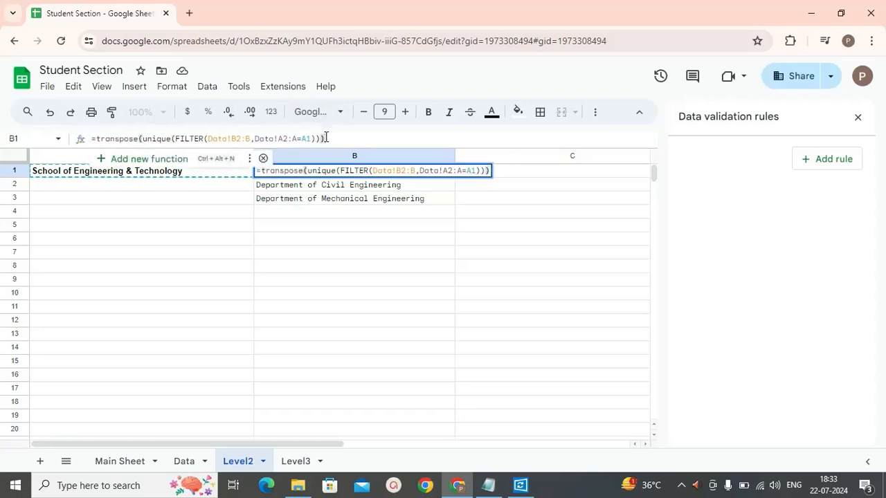
{"action": "key", "text": "Return"}
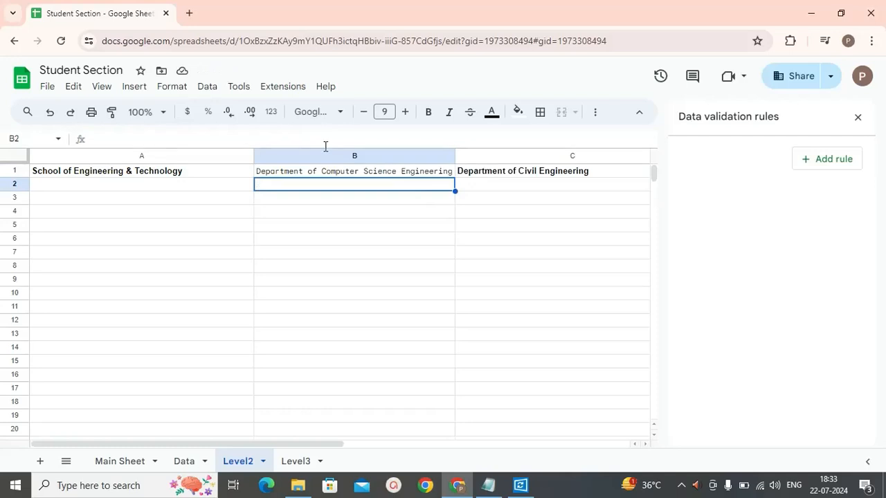
- Insert a BYROW function in front of TRANSPOSE in B1 with A1:A as its range argument
{"action": "left_click", "coordinate": [326, 173]}
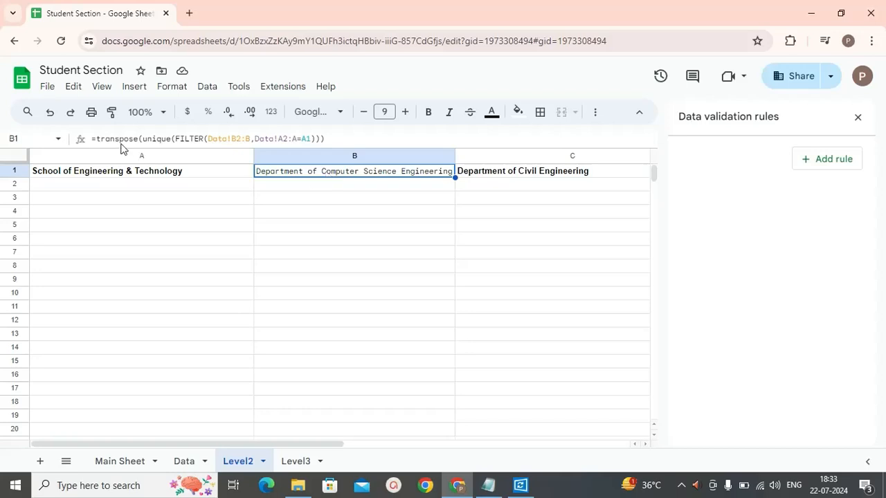
{"action": "left_click", "coordinate": [97, 138]}
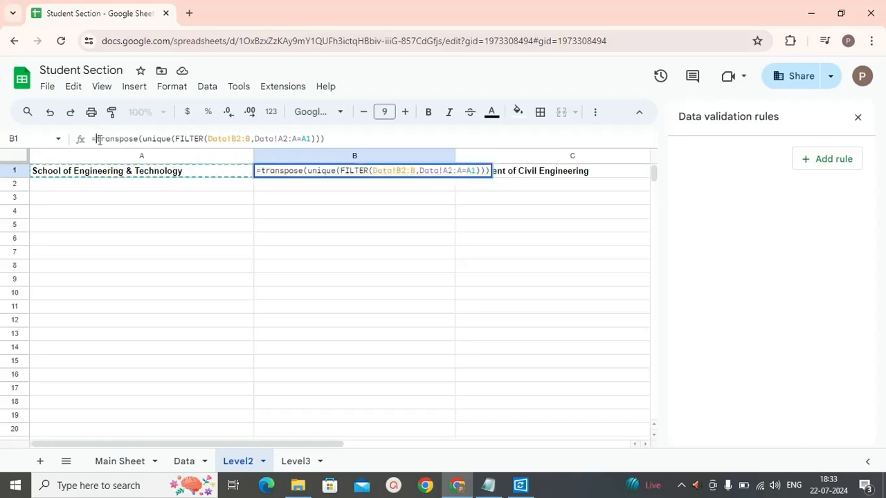
{"action": "type", "text": "by"}
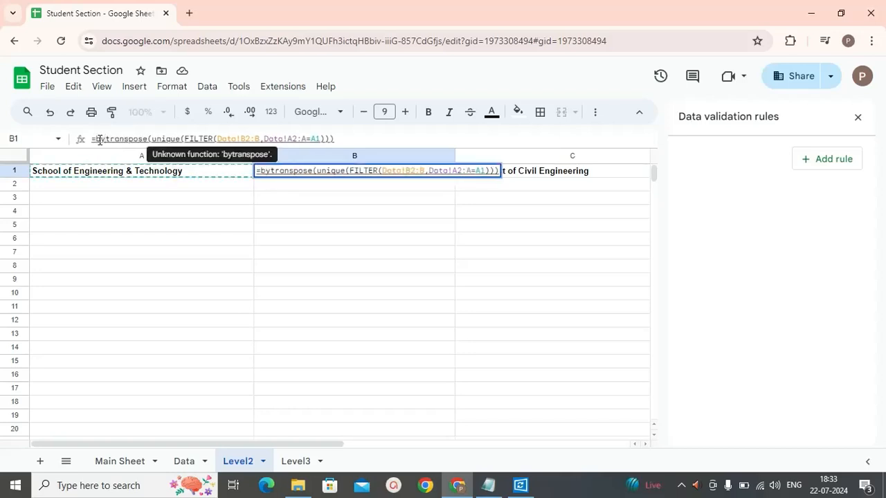
{"action": "type", "text": "row"}
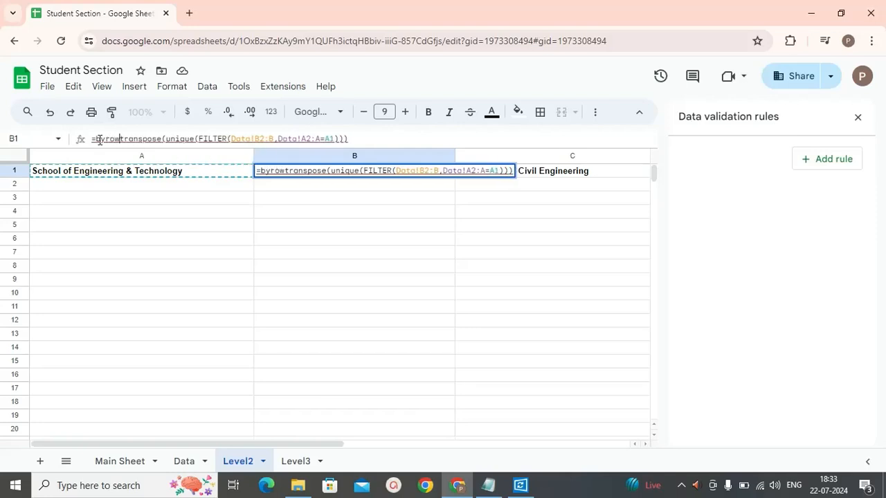
{"action": "type", "text": "("}
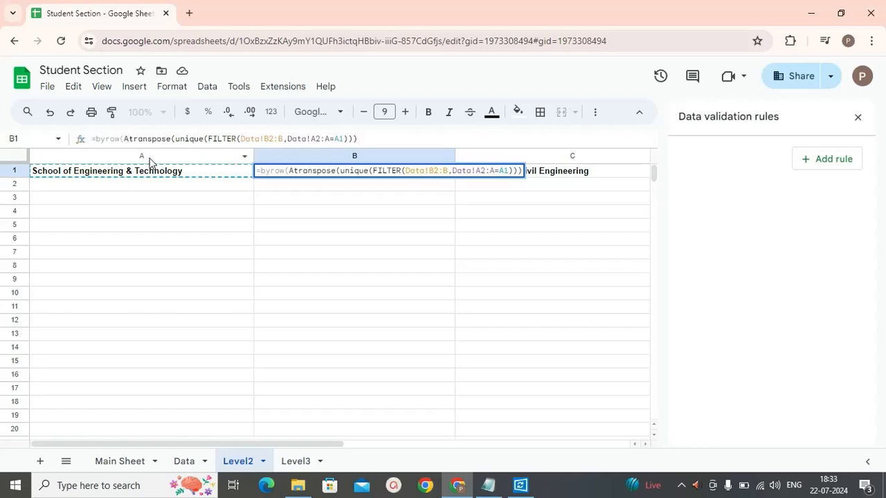
{"action": "type", "text": "A1"}
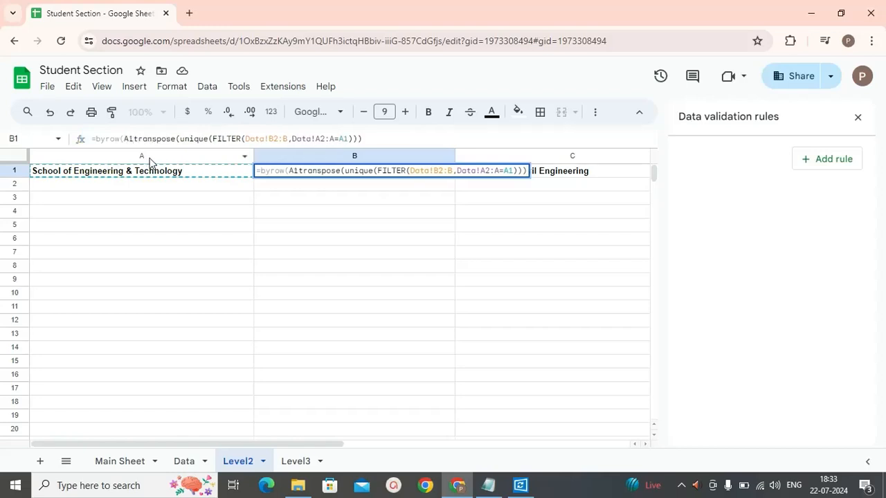
{"action": "type", "text": ":"}
{"action": "type", "text": "1"}
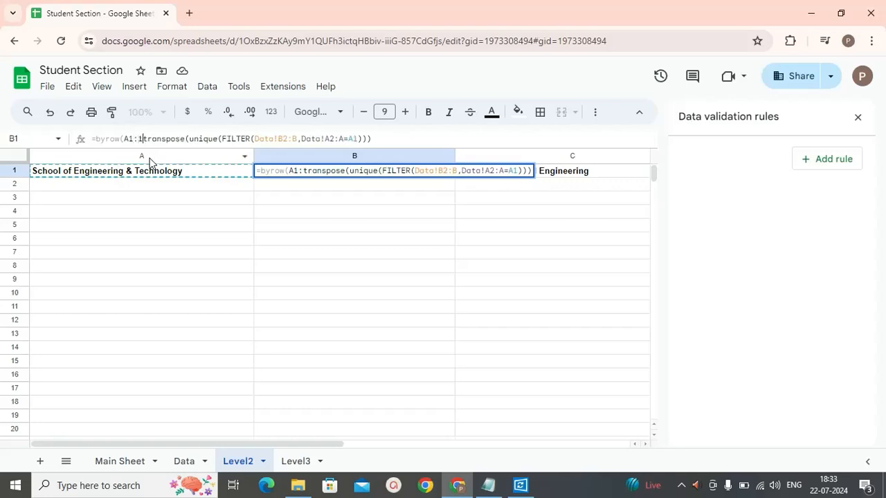
{"action": "key", "text": "BackSpace"}
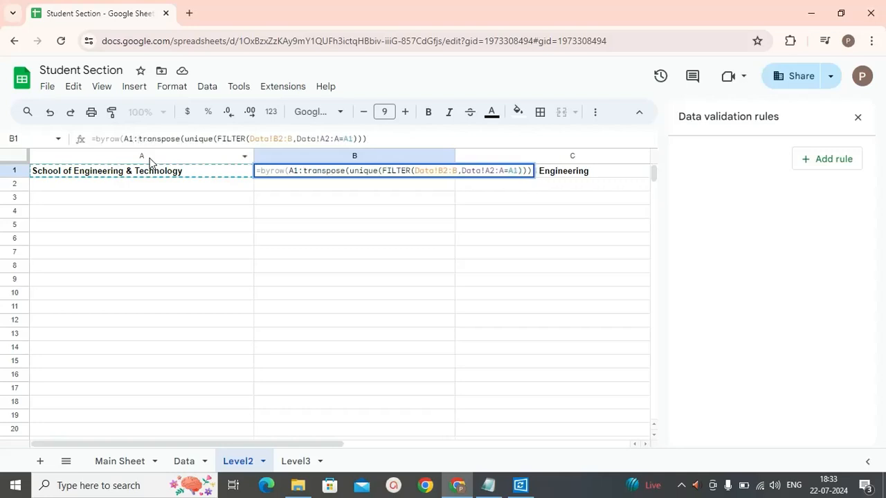
{"action": "type", "text": "A"}
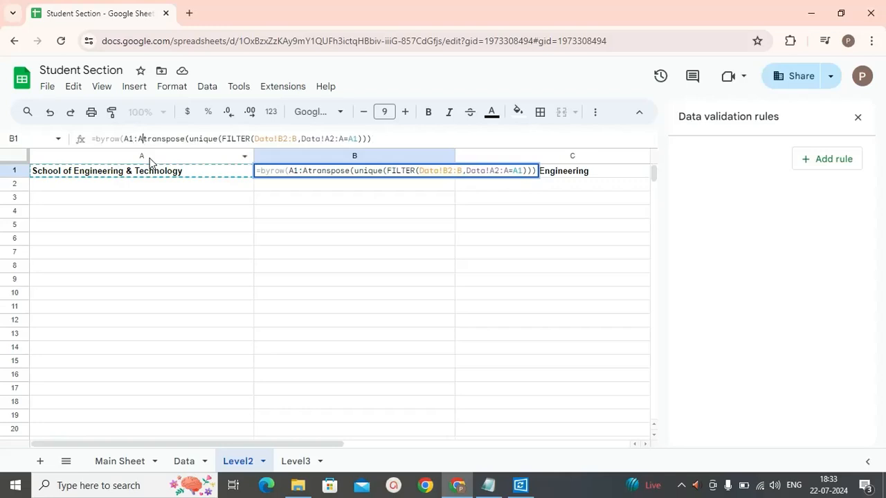
{"action": "type", "text": ","}
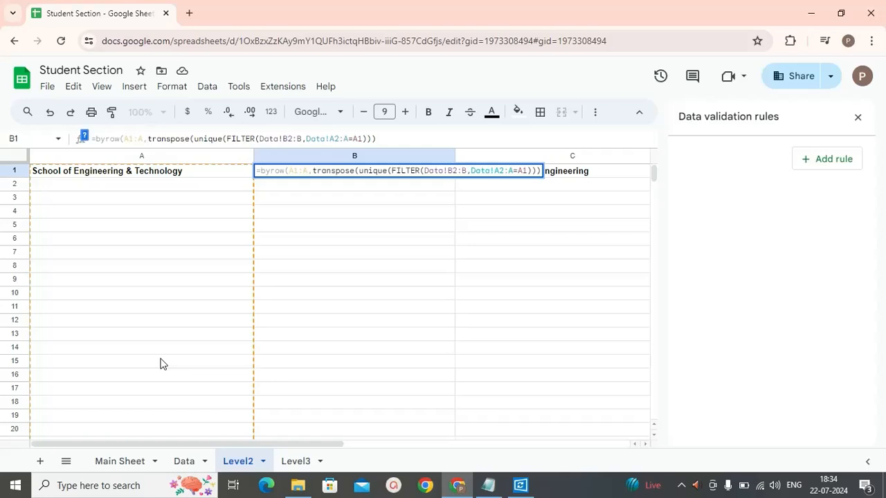
- Add Lamda(xyz, before TRANSPOSE in the B1 formula as the second BYROW argument
{"action": "type", "text": "Lam"}
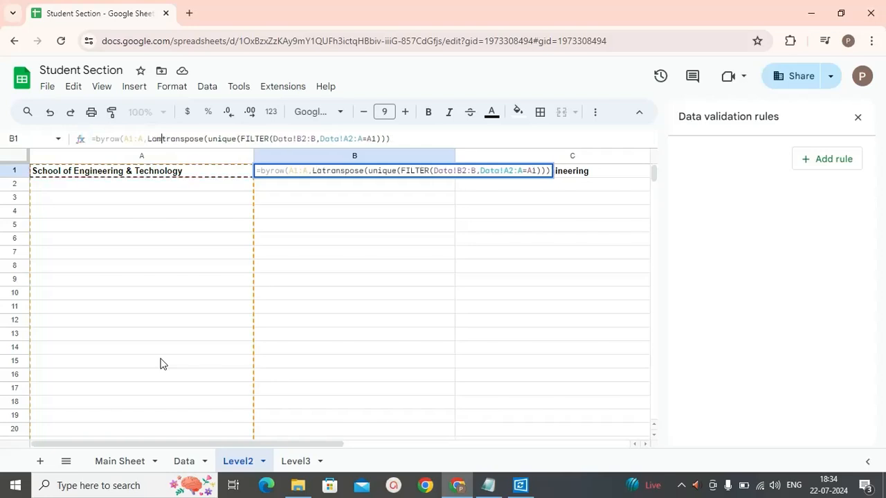
{"action": "type", "text": "da"}
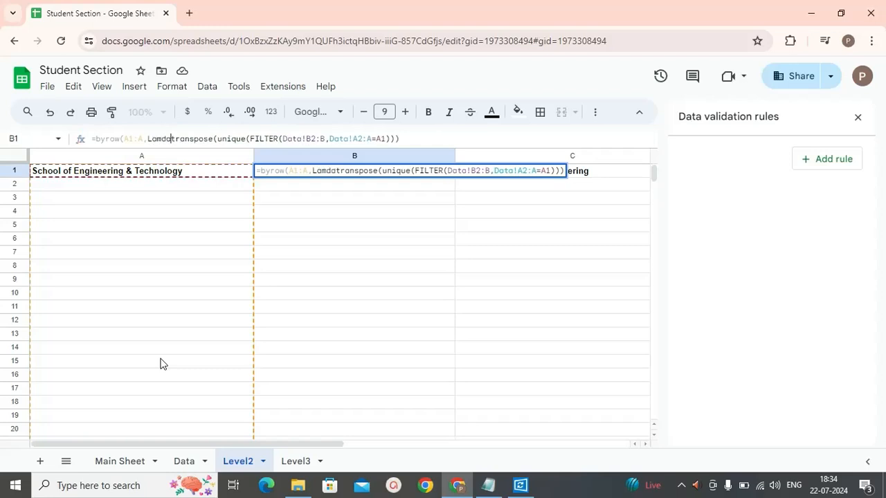
{"action": "type", "text": "("}
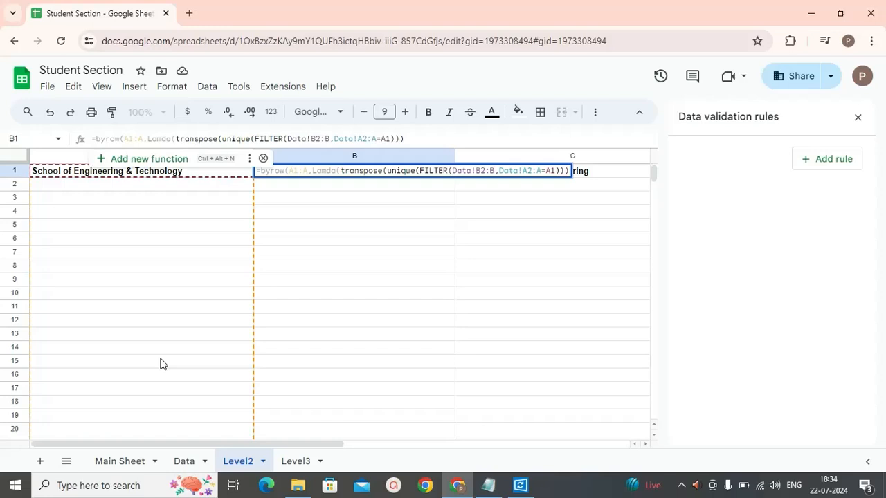
{"action": "type", "text": "xy"}
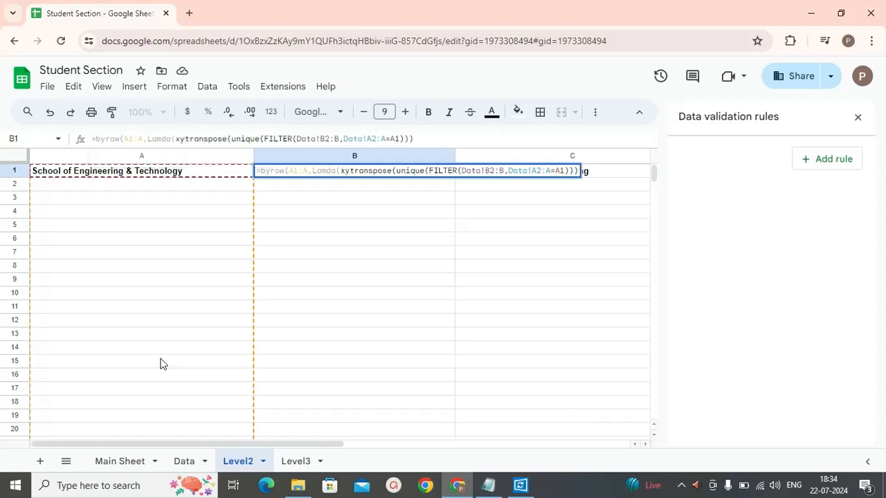
{"action": "type", "text": "z"}
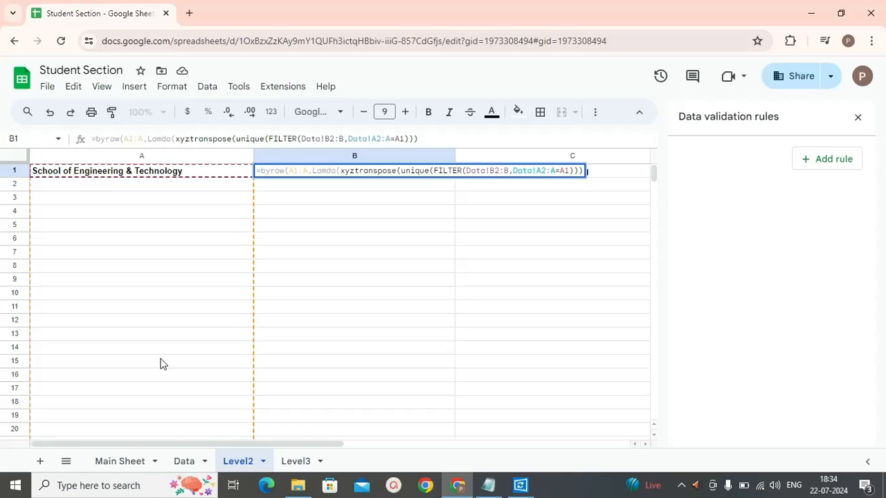
{"action": "type", "text": ","}
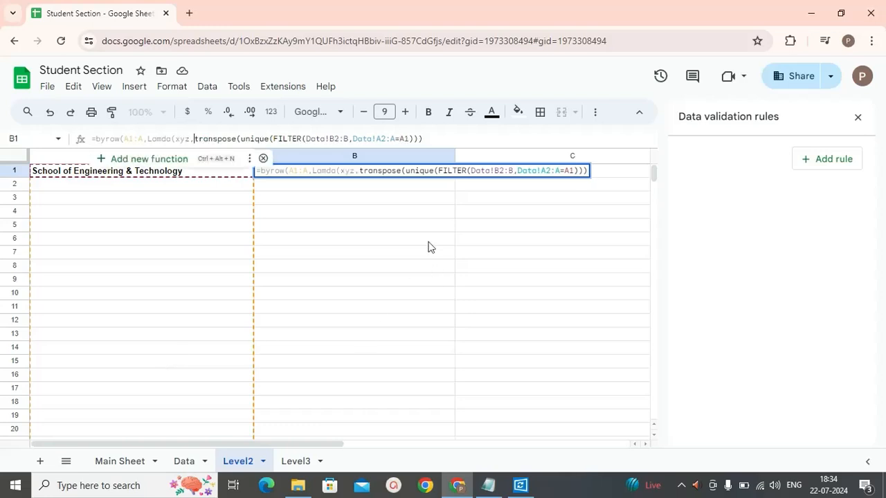
- Close the open brackets of the B1 formula, replace A1 in the FILTER condition with xyz, and enter it
{"action": "left_click", "coordinate": [425, 137]}
{"action": "type", "text": "))"}
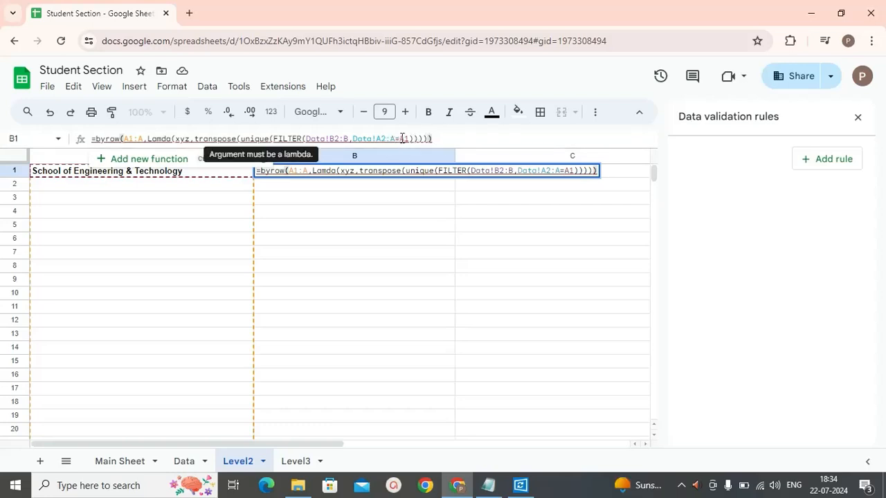
{"action": "left_click_drag", "start_coordinate": [399, 139], "coordinate": [407, 139]}
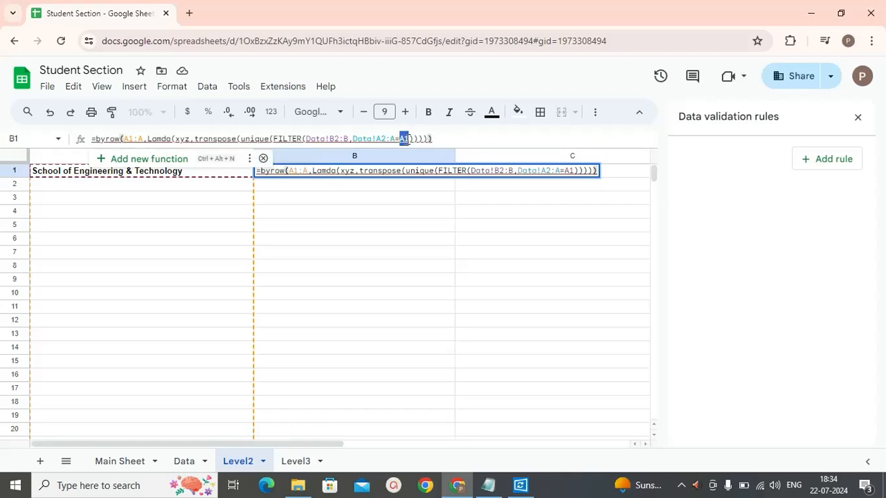
{"action": "type", "text": "xyz"}
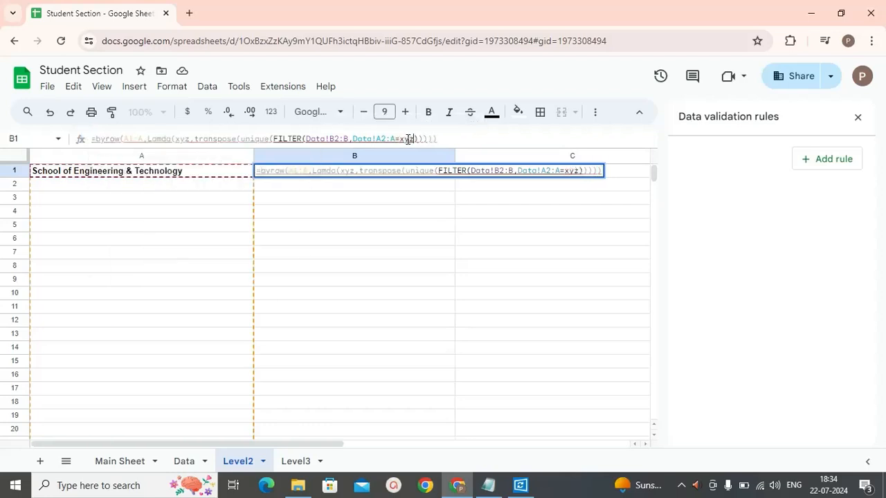
{"action": "key", "text": "Return"}
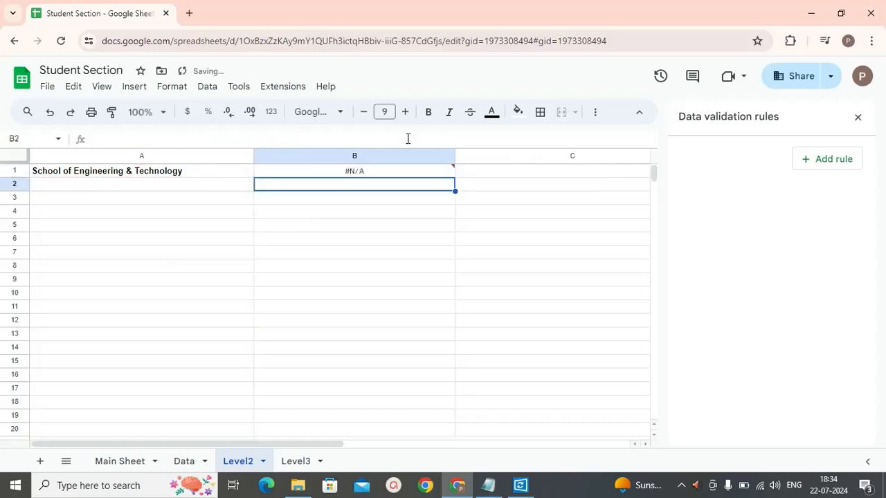
- Reopen the BYROW formula in B1 on Level2 for editing and delete its last two closing brackets
{"action": "left_click", "coordinate": [339, 174]}
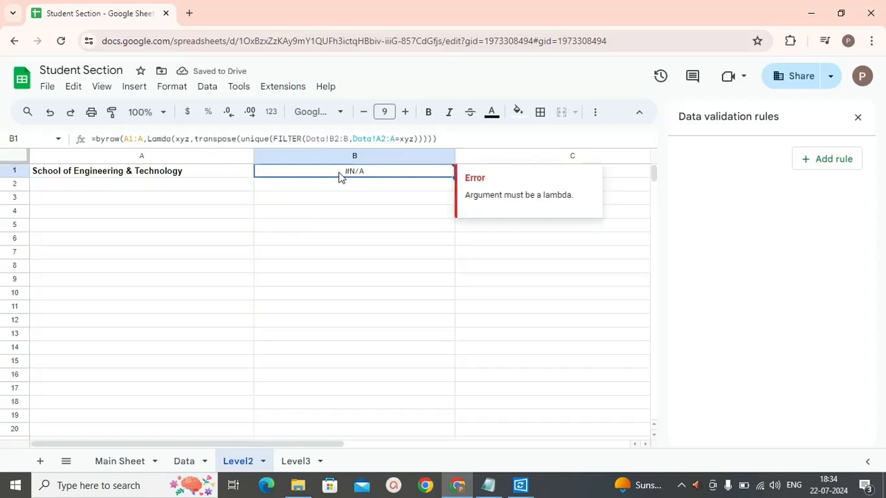
{"action": "left_click", "coordinate": [155, 139]}
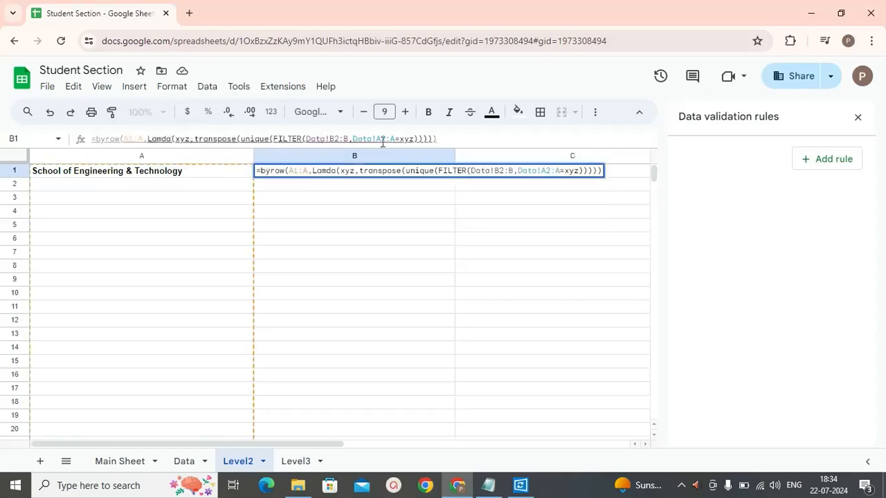
{"action": "left_click", "coordinate": [435, 138]}
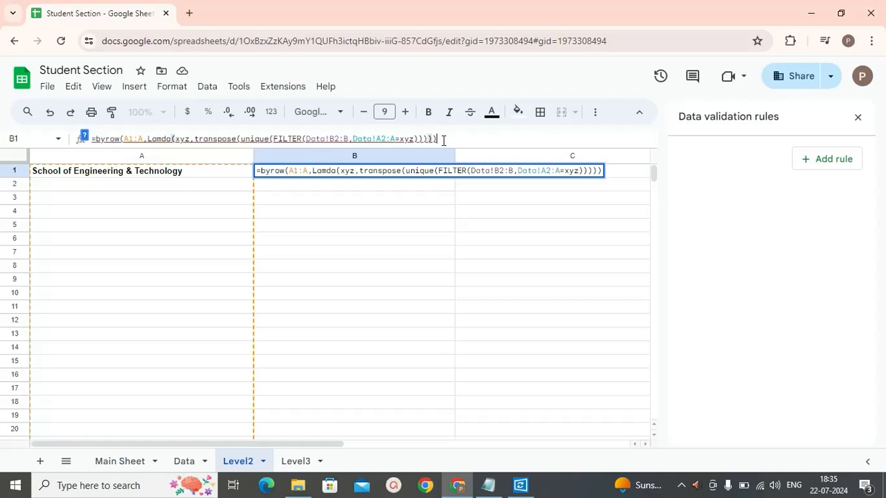
{"action": "key", "text": "BackSpace"}
{"action": "key", "text": "BackSpace"}
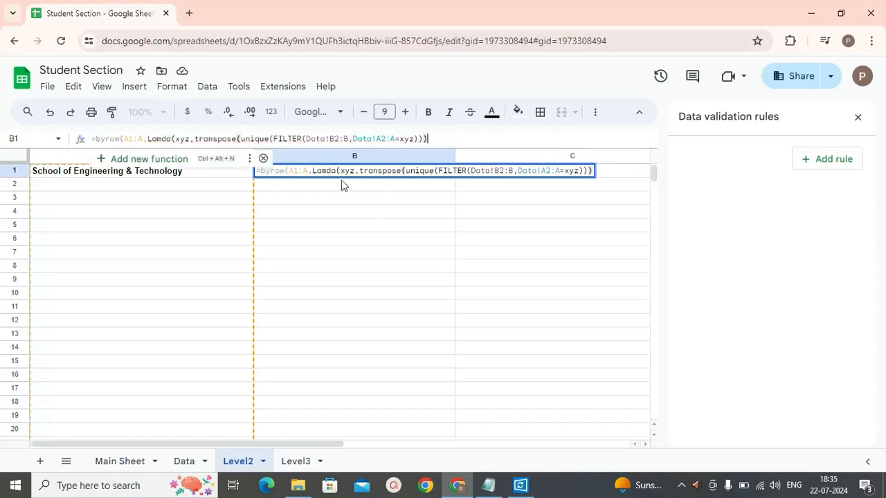
- Replace the misspelled Lamda in the B1 formula with the LAMBDA function
{"action": "left_click", "coordinate": [321, 170]}
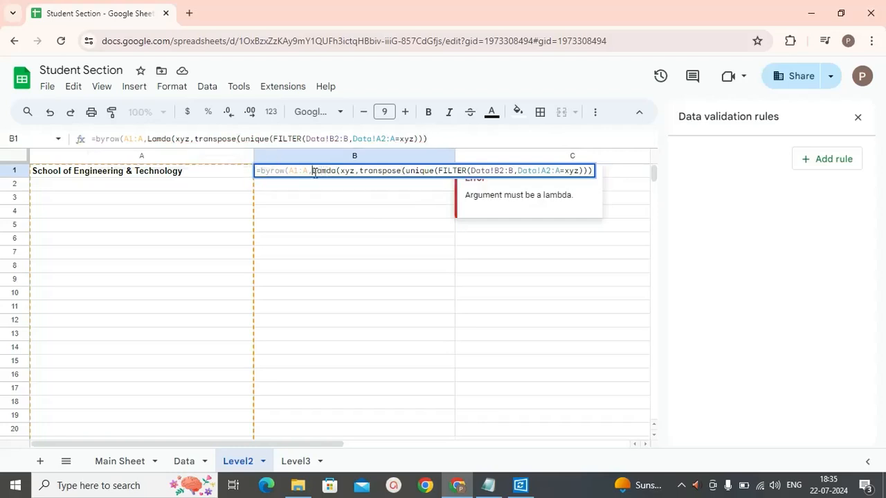
{"action": "key", "text": "BackSpace"}
{"action": "key", "text": "BackSpace"}
{"action": "key", "text": "Delete"}
{"action": "key", "text": "Delete"}
{"action": "key", "text": "Delete"}
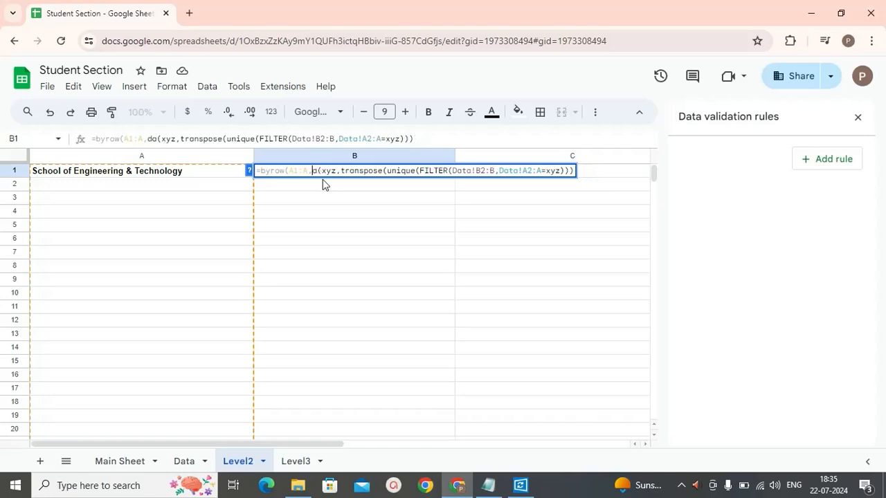
{"action": "type", "text": "La"}
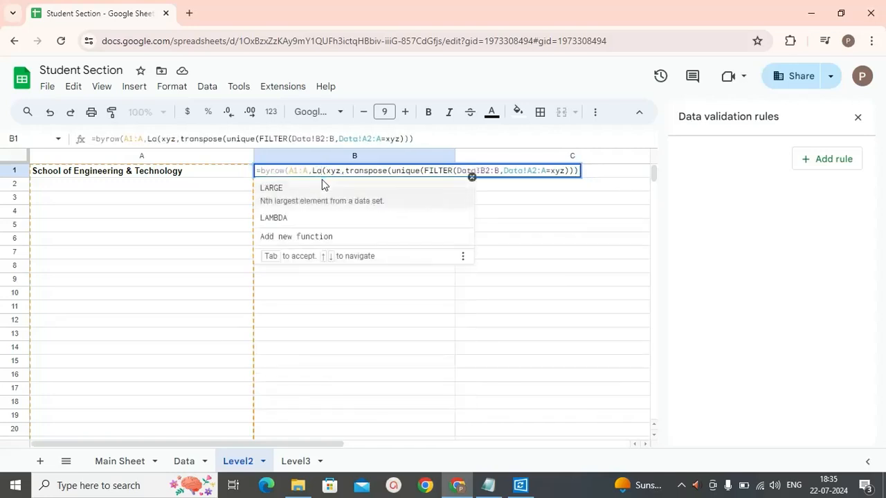
{"action": "left_click", "coordinate": [281, 216]}
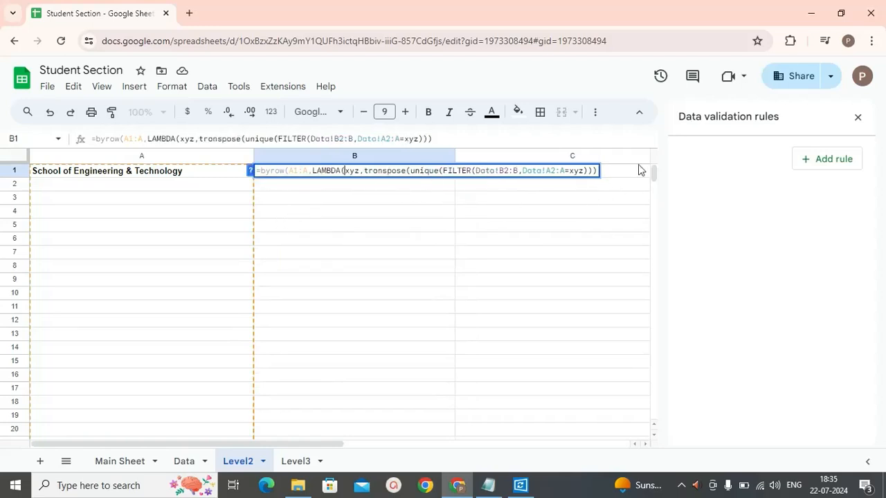
- Add two closing brackets to complete =byrow(A1:A,LAMBDA(xyz,transpose(unique(FILTER(Data!B2:B,Data!A2:A=xyz))))) and enter it in B1
{"action": "left_click", "coordinate": [594, 170]}
{"action": "type", "text": "))"}
{"action": "key", "text": "Return"}
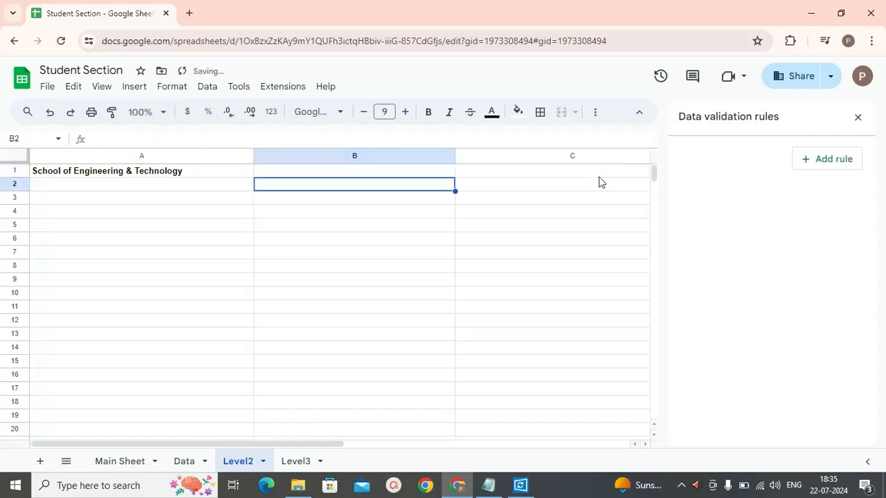
{"action": "left_click", "coordinate": [372, 174]}
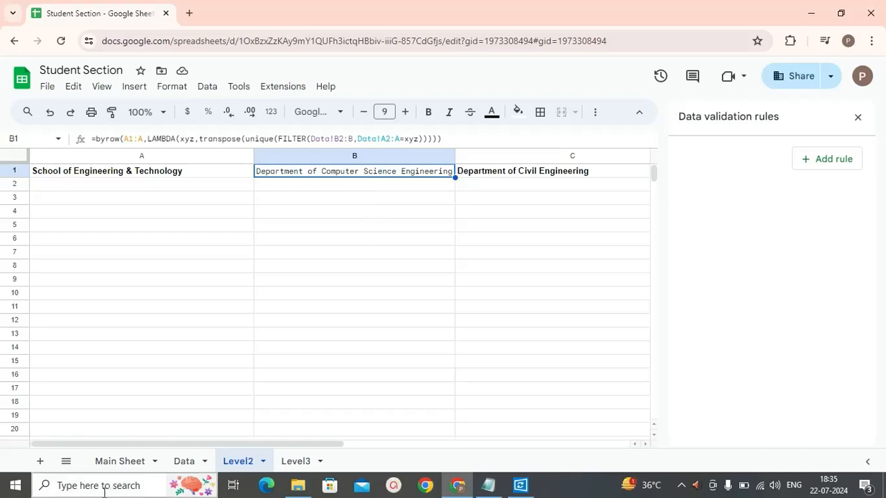
- Add a Dropdown (from a range) validation rule to the Department cells E2:E772 on the Main Sheet
{"action": "left_click", "coordinate": [106, 467]}
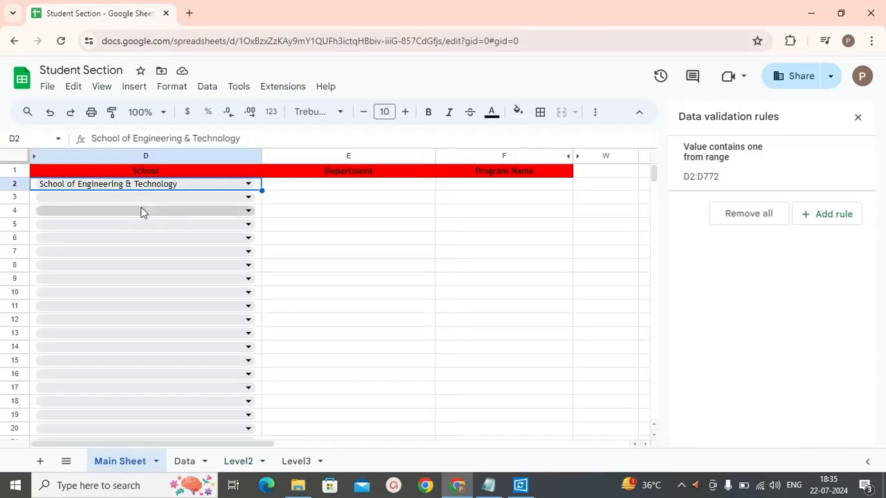
{"action": "left_click", "coordinate": [292, 191]}
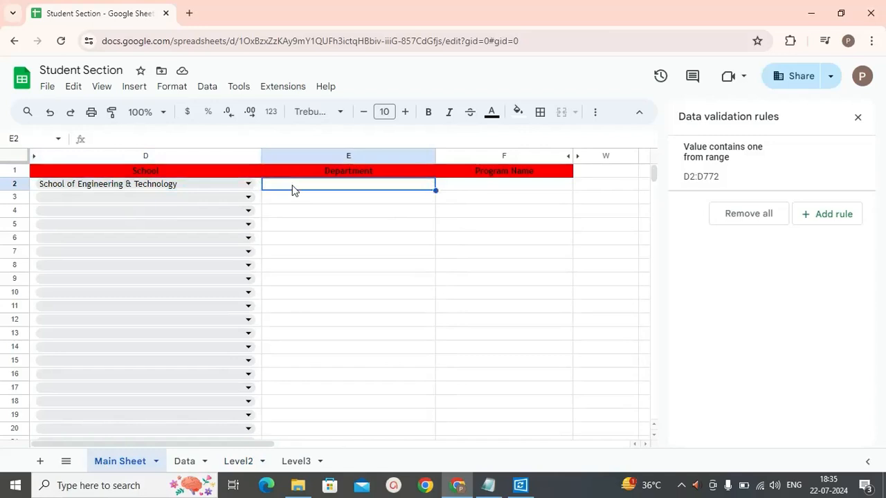
{"action": "key", "text": "ctrl+shift+Down"}
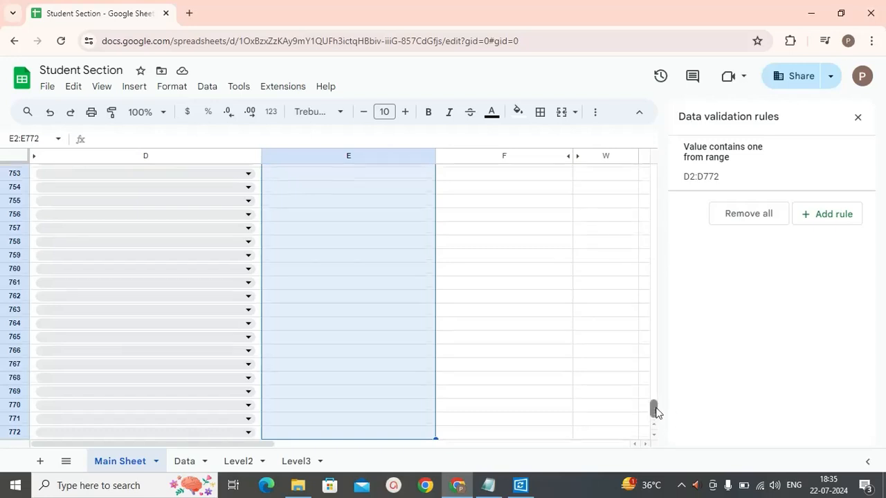
{"action": "left_click_drag", "start_coordinate": [655, 412], "coordinate": [640, 179]}
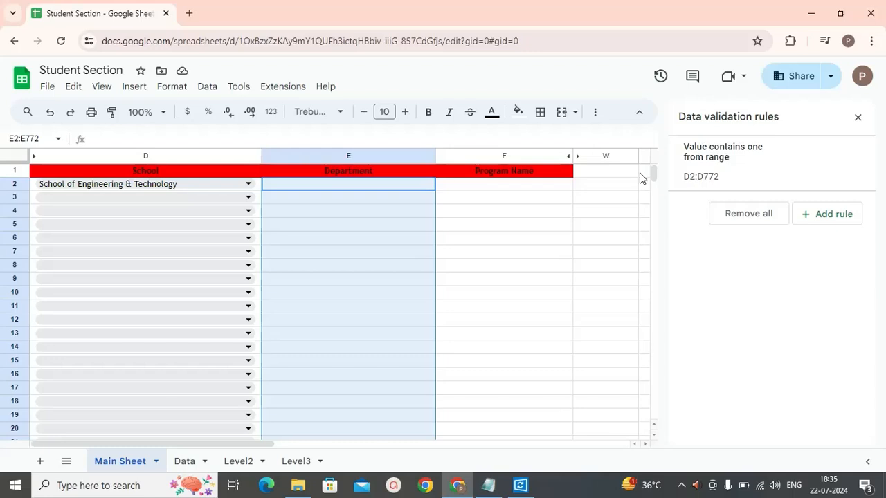
{"action": "left_click", "coordinate": [210, 88]}
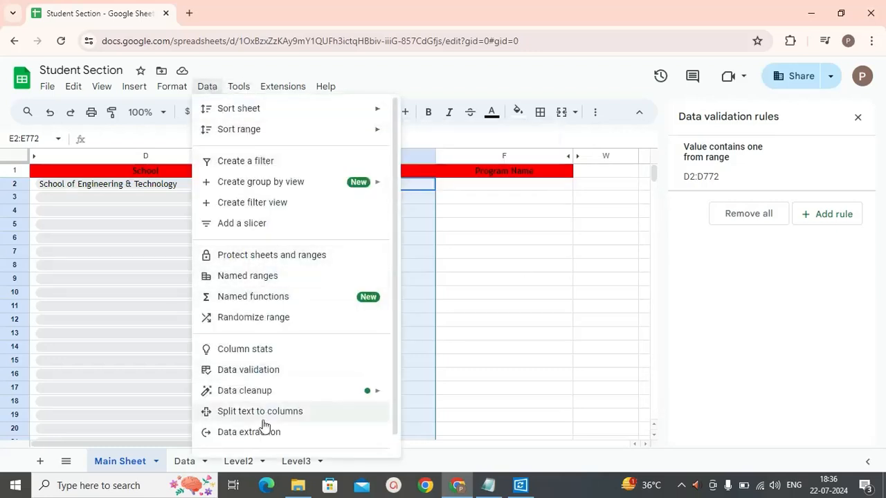
{"action": "left_click", "coordinate": [260, 374]}
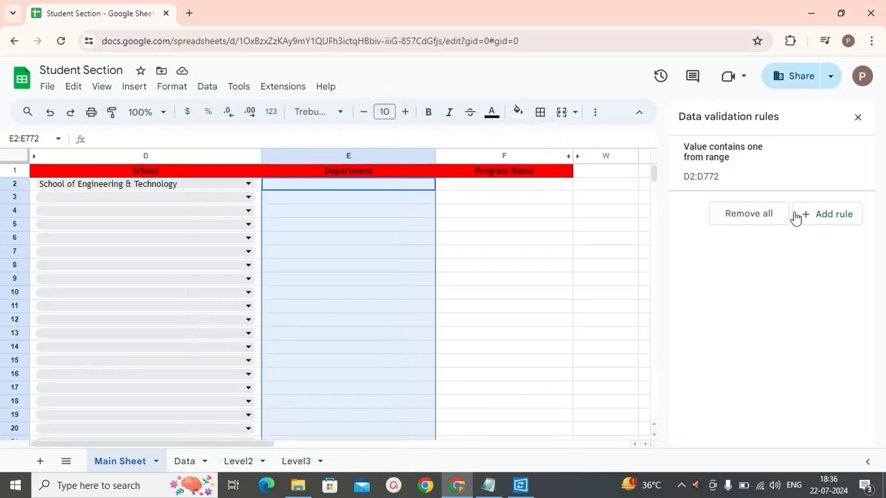
{"action": "left_click", "coordinate": [815, 216]}
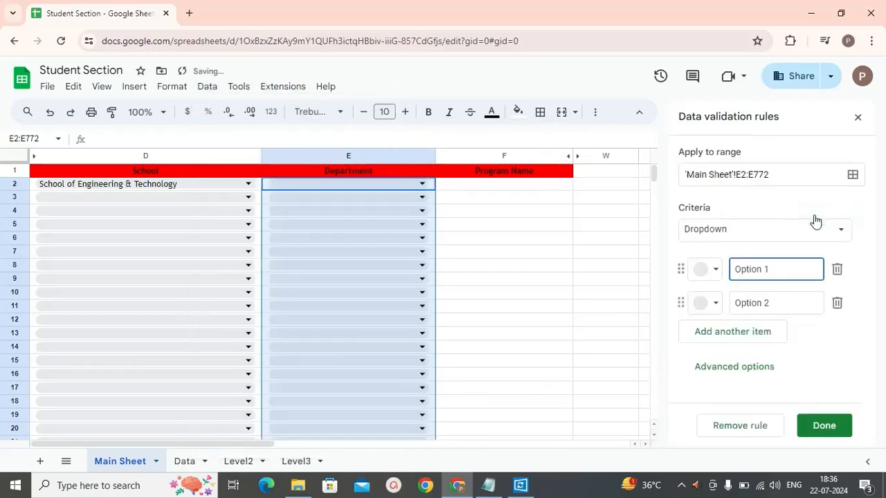
{"action": "left_click", "coordinate": [708, 230]}
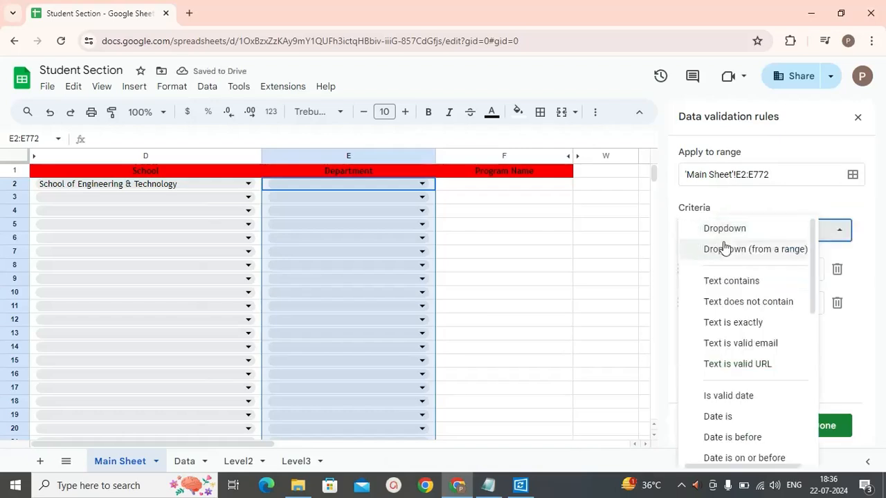
{"action": "left_click", "coordinate": [725, 249]}
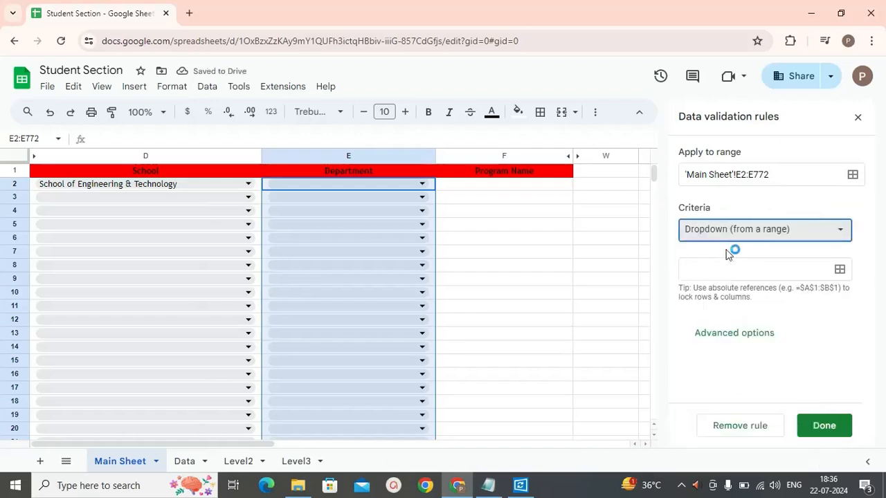
- Choose Level2!B1:K1 as the source data range for the Department dropdown
{"action": "left_click", "coordinate": [838, 272]}
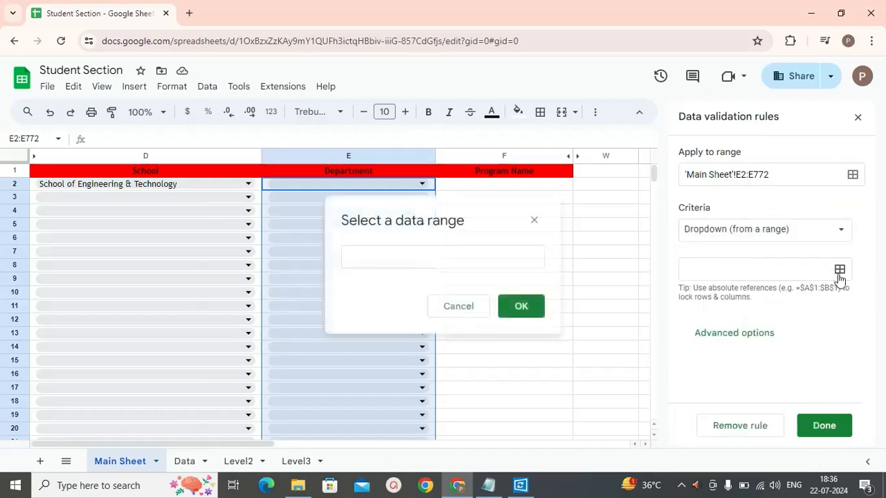
{"action": "left_click", "coordinate": [392, 261]}
{"action": "left_click", "coordinate": [244, 463]}
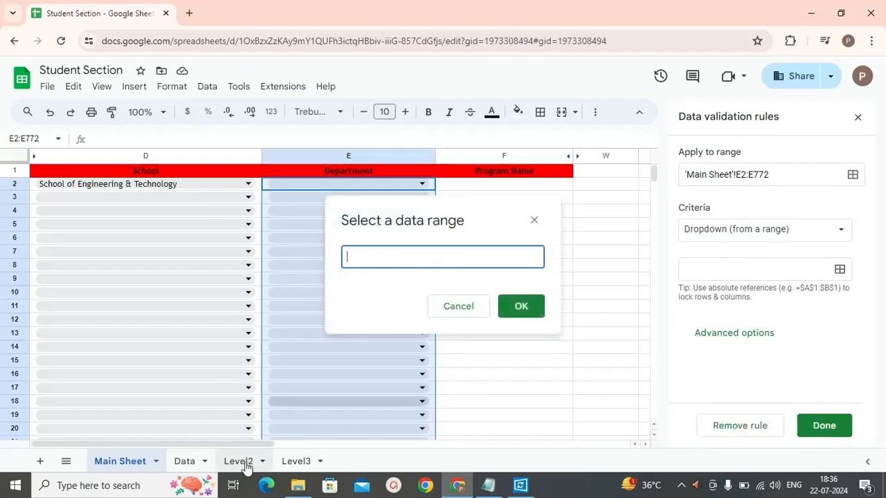
{"action": "left_click", "coordinate": [308, 174]}
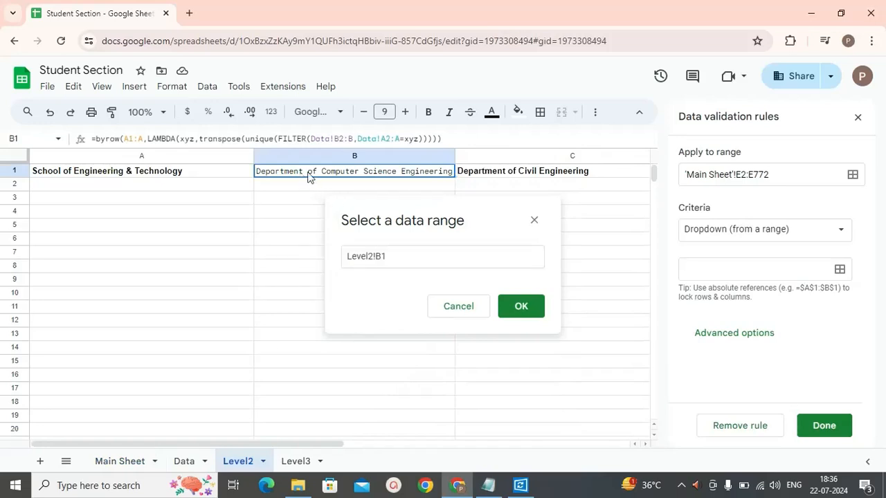
{"action": "left_click_drag", "start_coordinate": [308, 174], "coordinate": [530, 174]}
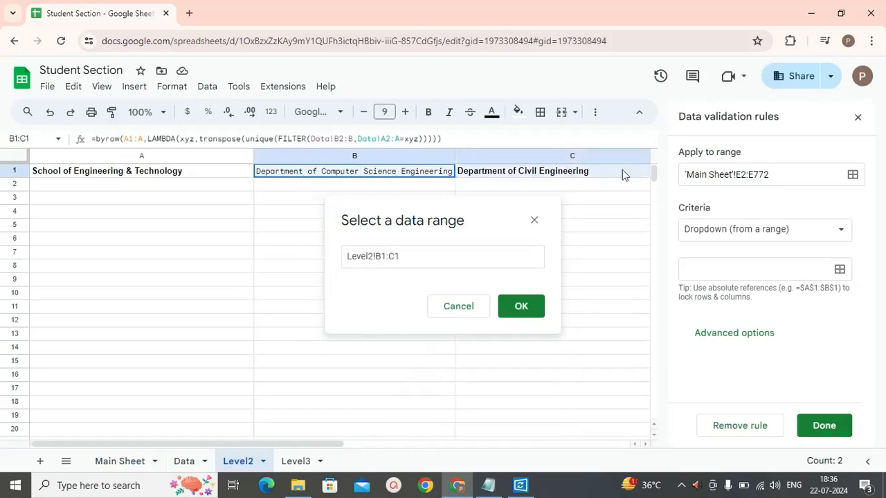
{"action": "left_click_drag", "start_coordinate": [623, 170], "coordinate": [651, 175]}
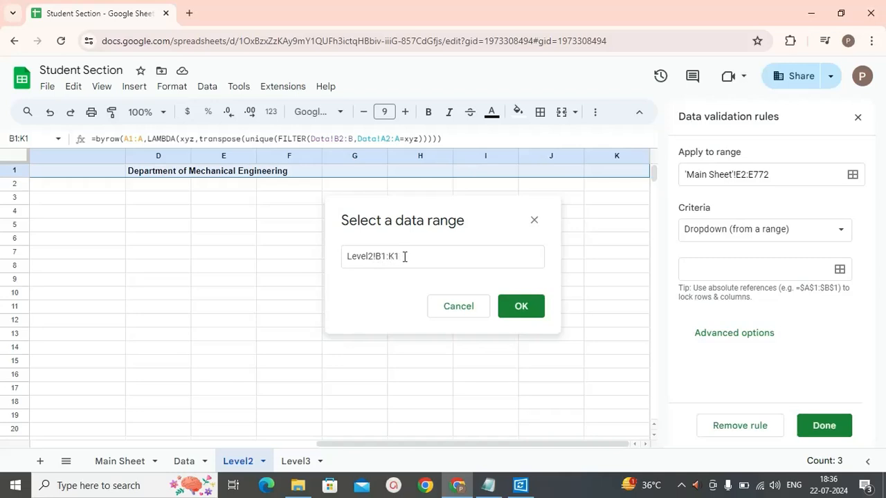
- Change the Department dropdown's source range to =Level2!B1:1 and save the validation rule
{"action": "left_click", "coordinate": [345, 257]}
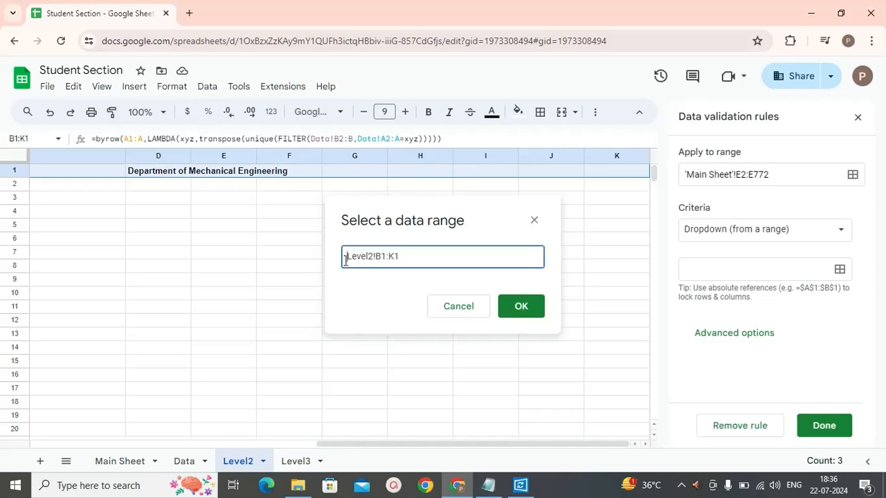
{"action": "type", "text": "="}
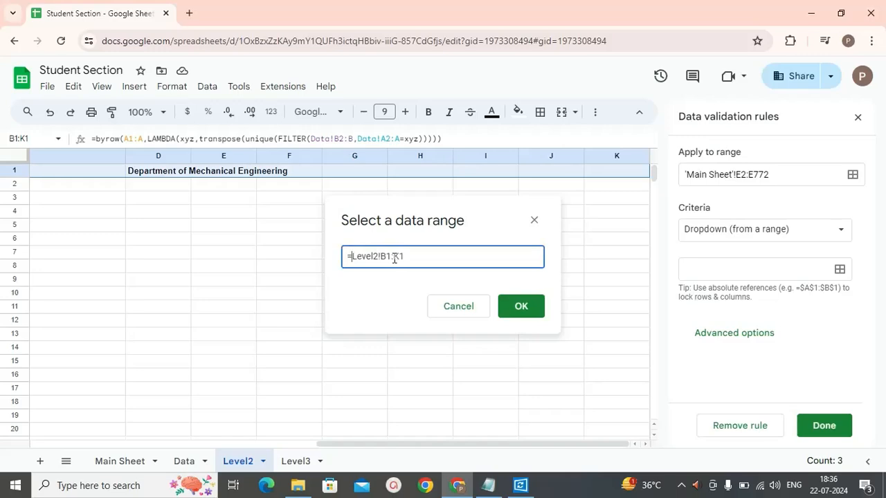
{"action": "left_click_drag", "start_coordinate": [394, 257], "coordinate": [410, 258]}
{"action": "type", "text": "1"}
{"action": "left_click", "coordinate": [512, 306]}
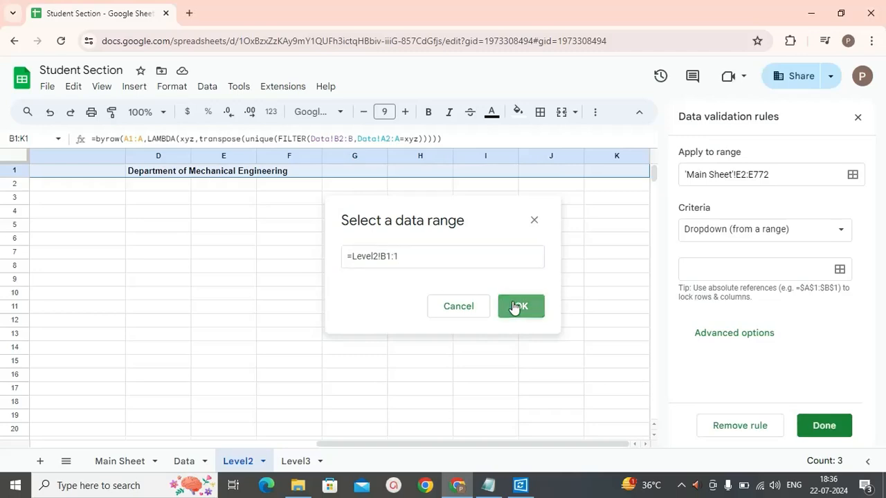
{"action": "left_click", "coordinate": [821, 430]}
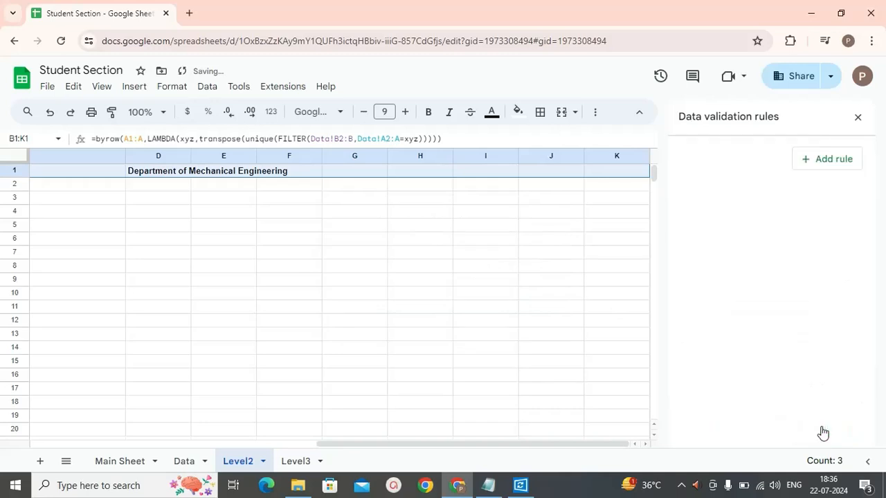
- Choose Department of Computer Science Engineering from the Department dropdown in E2 on the Main Sheet
{"action": "left_click", "coordinate": [126, 462]}
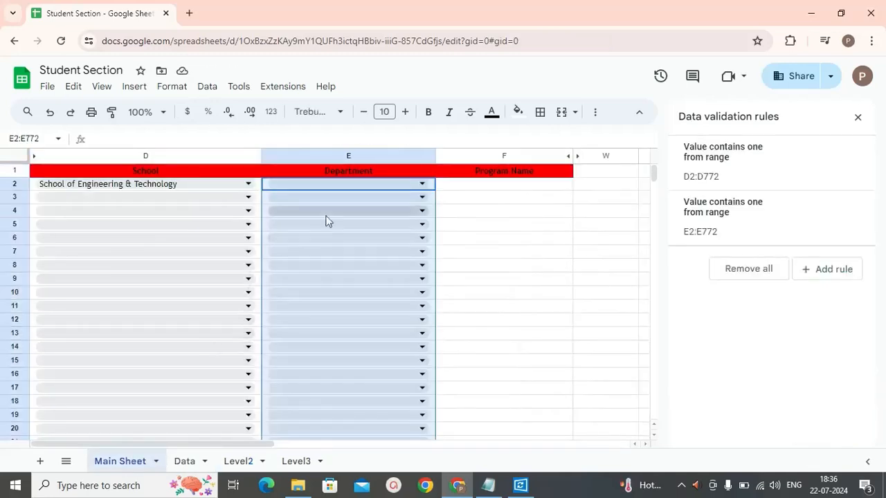
{"action": "left_click", "coordinate": [347, 183]}
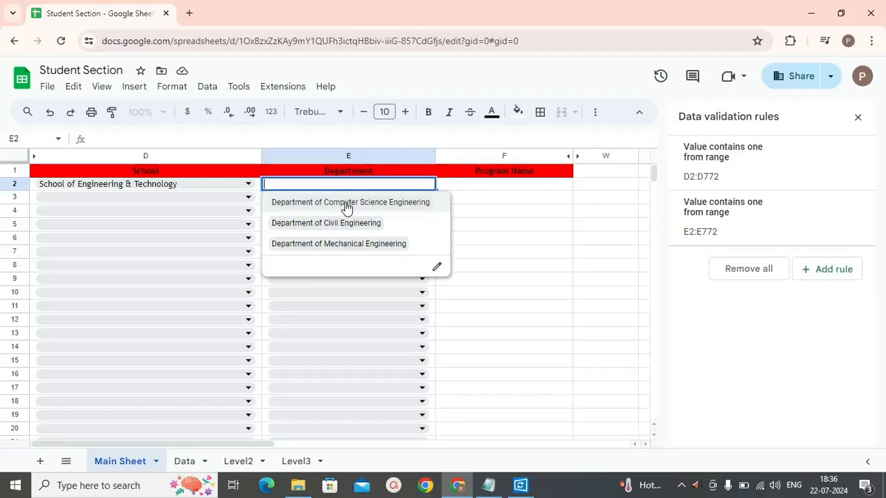
{"action": "left_click", "coordinate": [347, 202]}
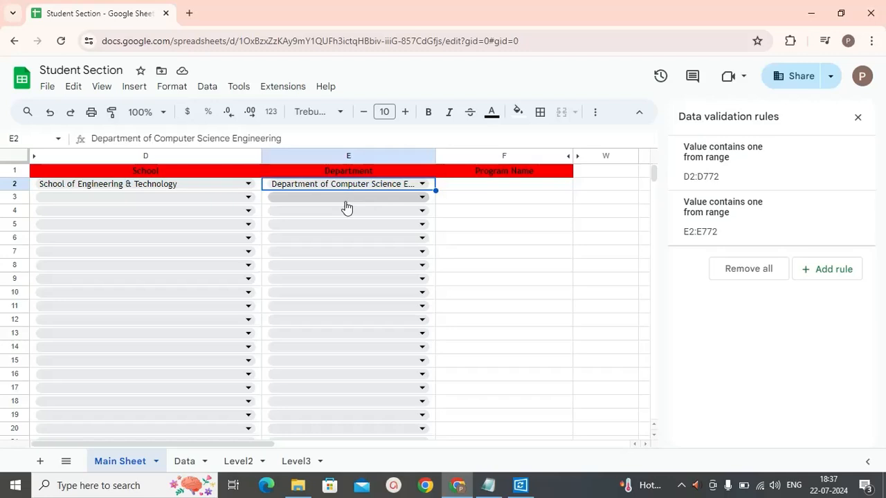
- Enter =ARRAYFORMULA('Main Sheet'!E2) in cell A1 of the Level3 sheet
{"action": "left_click", "coordinate": [298, 461]}
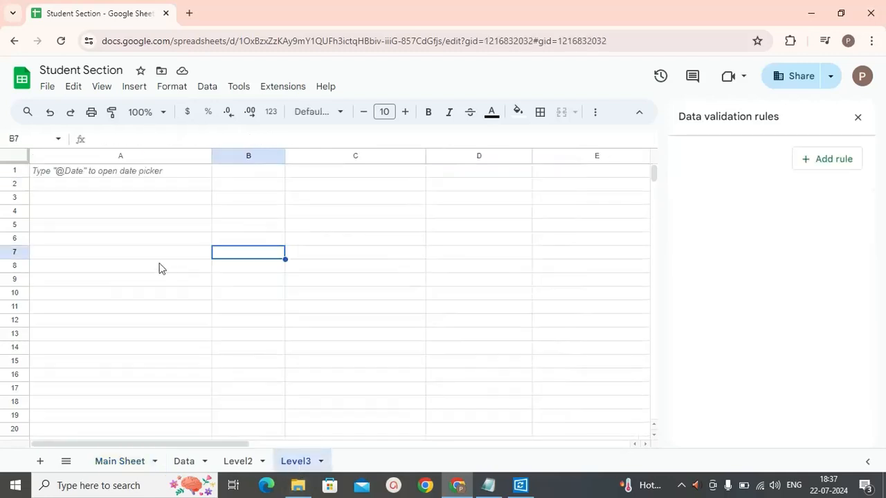
{"action": "left_click", "coordinate": [102, 176]}
{"action": "type", "text": "=arra"}
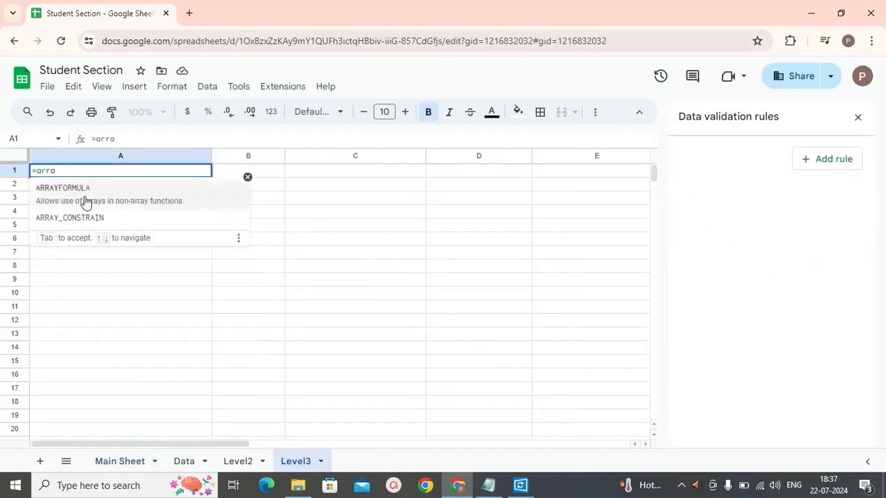
{"action": "left_click", "coordinate": [85, 201]}
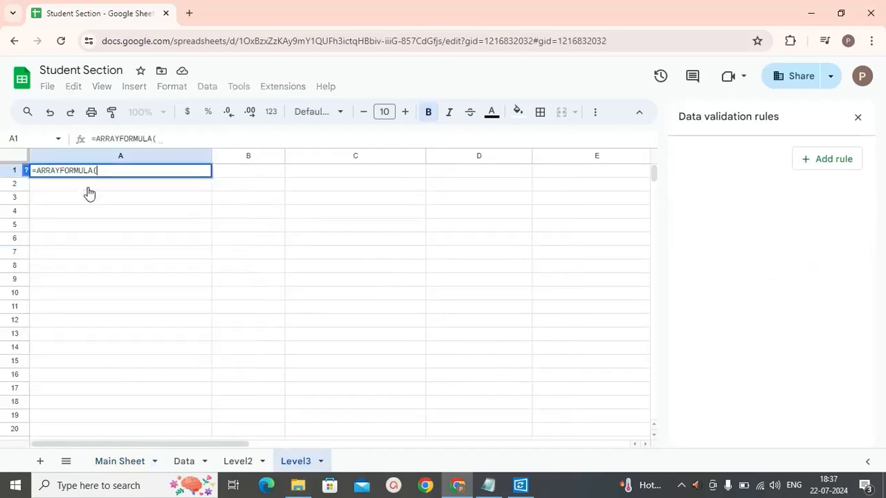
{"action": "left_click", "coordinate": [127, 461]}
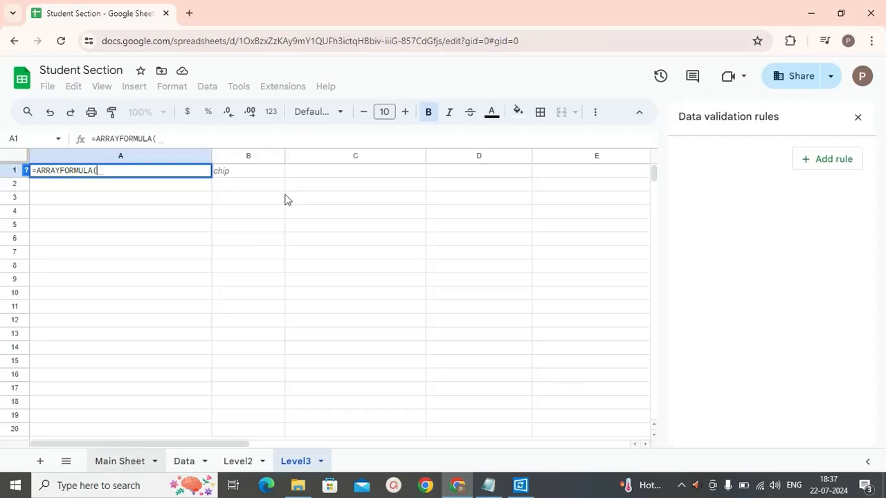
{"action": "left_click", "coordinate": [303, 186]}
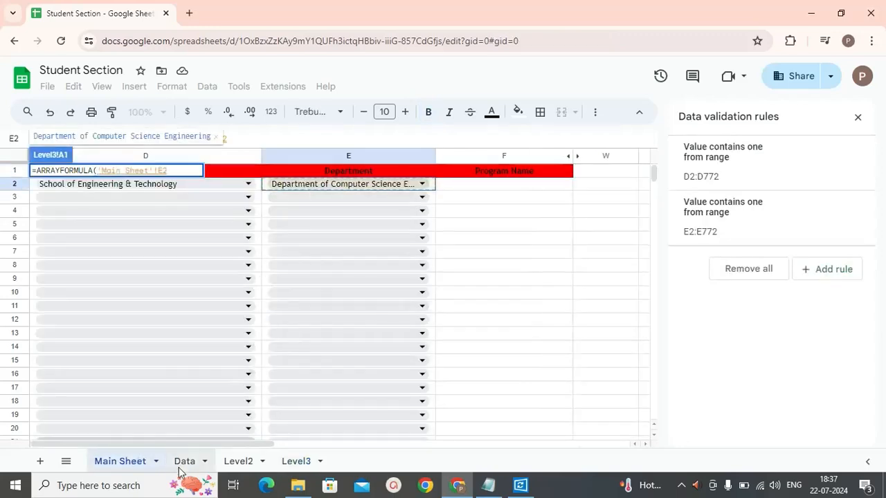
{"action": "left_click", "coordinate": [292, 461]}
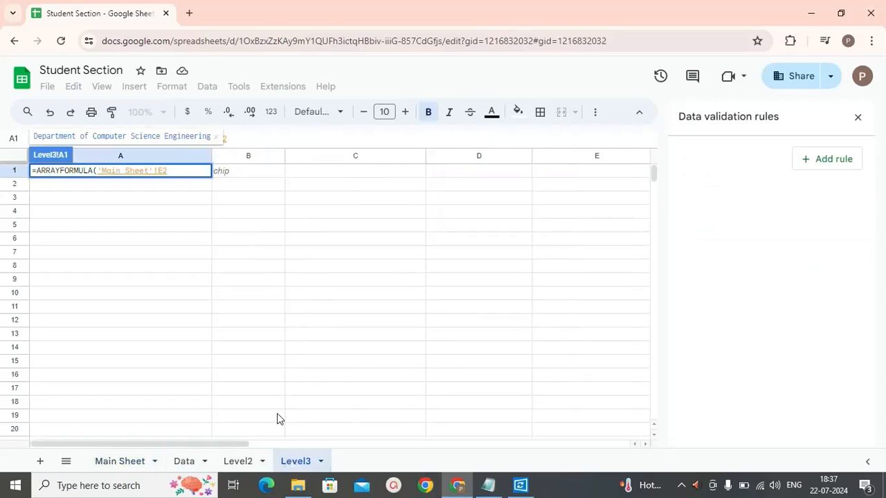
{"action": "type", "text": ")"}
{"action": "key", "text": "Return"}
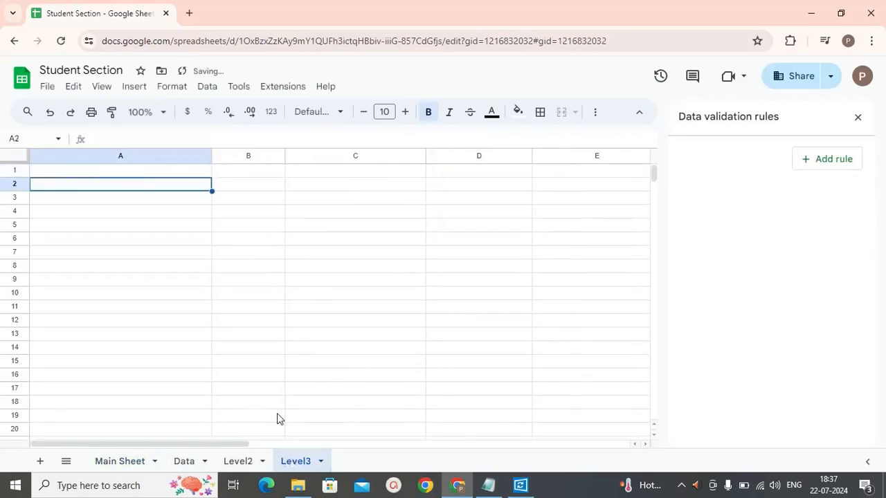
{"action": "left_click", "coordinate": [160, 170]}
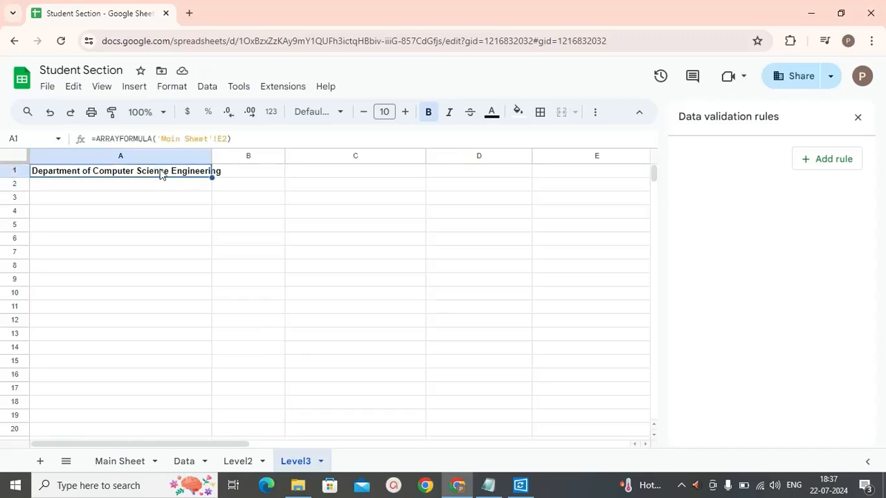
- Copy the byrow formula from B1 on the Level2 sheet into cell B1 of the Level3 sheet
{"action": "left_click", "coordinate": [238, 461]}
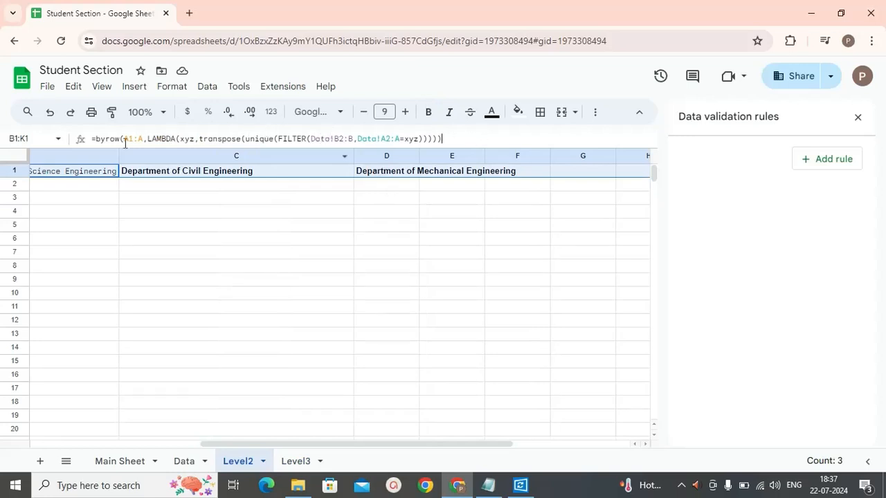
{"action": "triple_click", "coordinate": [92, 141]}
{"action": "left_click", "coordinate": [95, 139]}
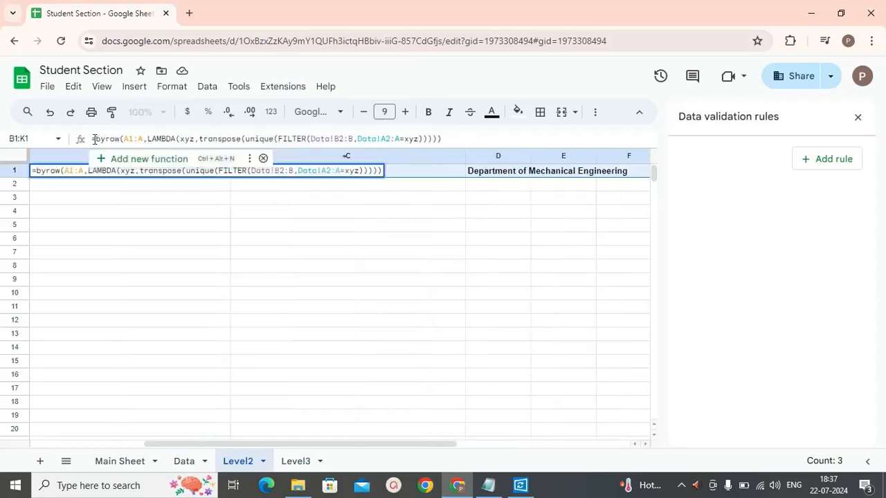
{"action": "triple_click", "coordinate": [95, 139]}
{"action": "key", "text": "ctrl+c"}
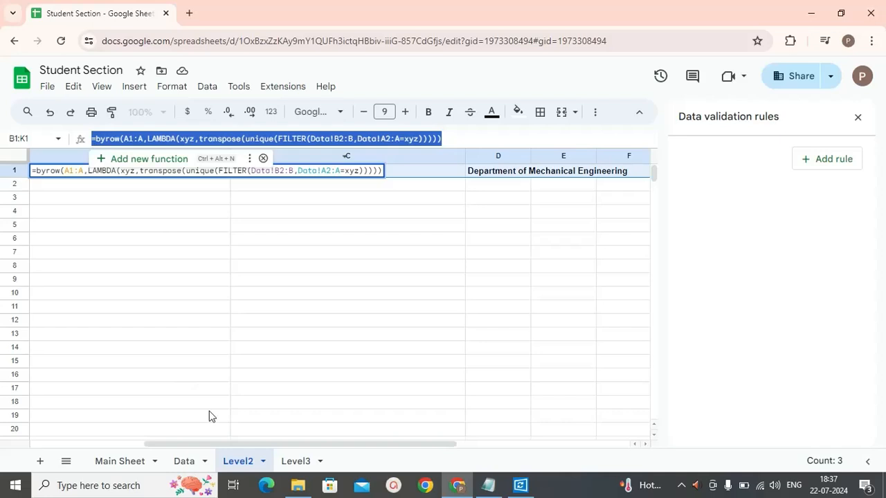
{"action": "left_click", "coordinate": [292, 463]}
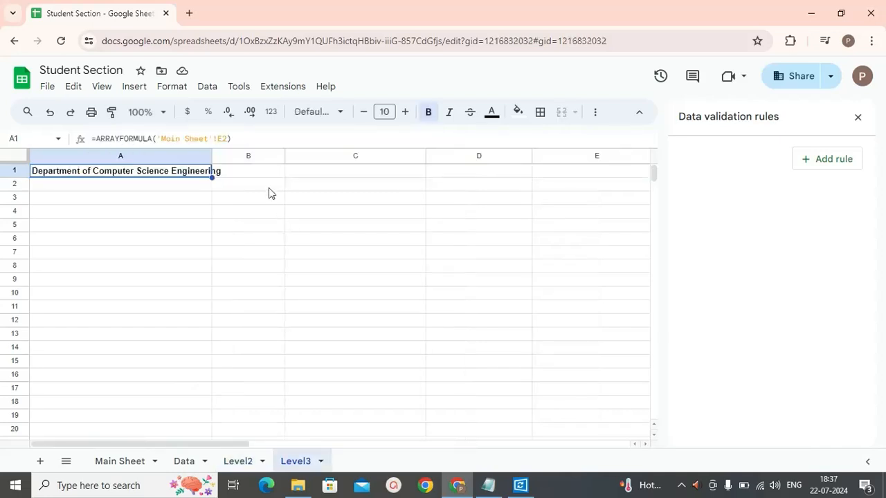
{"action": "left_click", "coordinate": [259, 176]}
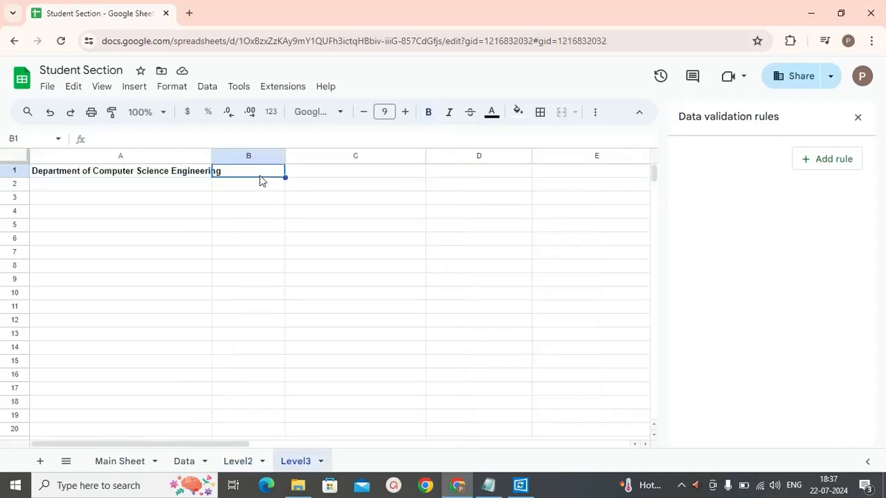
{"action": "key", "text": "ctrl+v"}
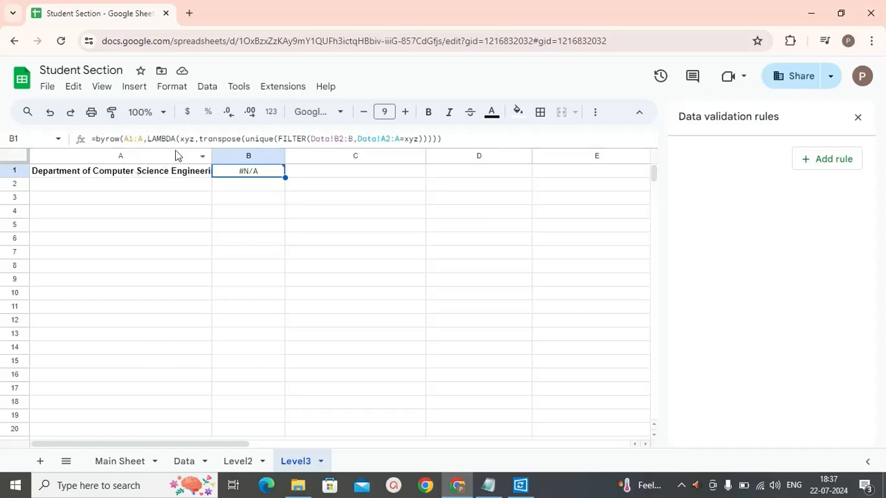
- Change the FILTER ranges in the Level3 B1 formula to Data!C2:C and Data!B2:B=xyz
{"action": "left_click", "coordinate": [339, 139]}
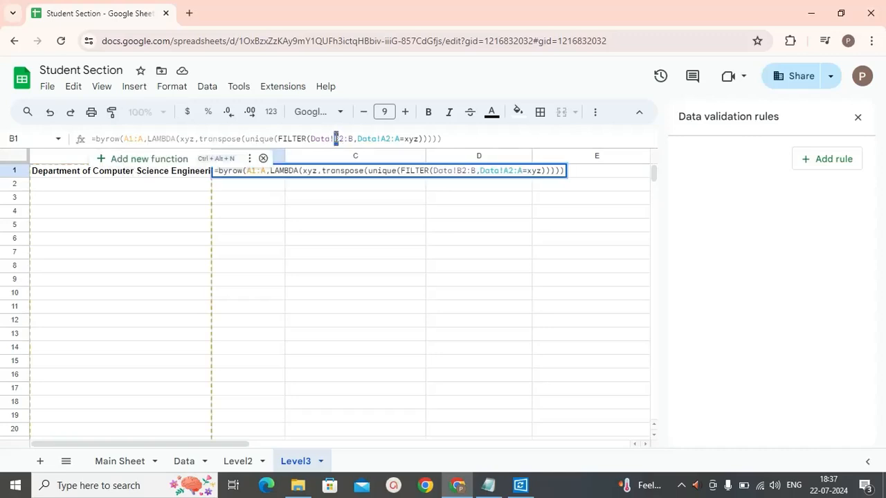
{"action": "key", "text": "Delete"}
{"action": "type", "text": "C"}
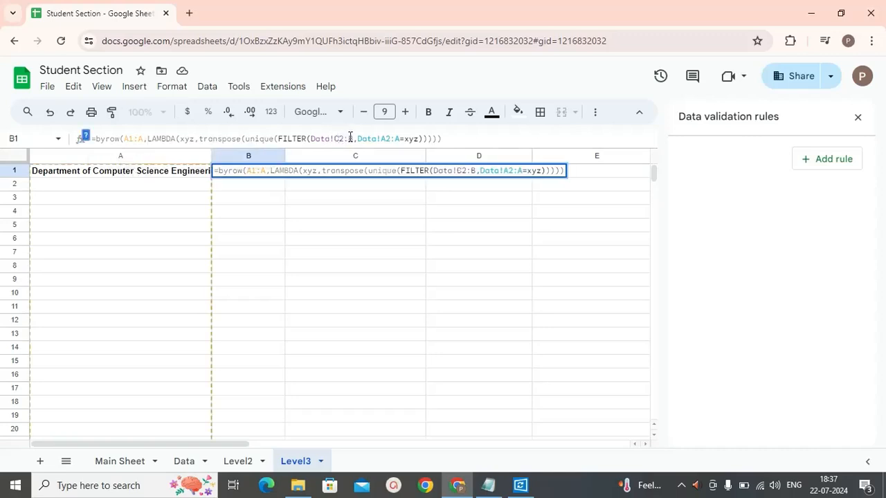
{"action": "left_click", "coordinate": [351, 138]}
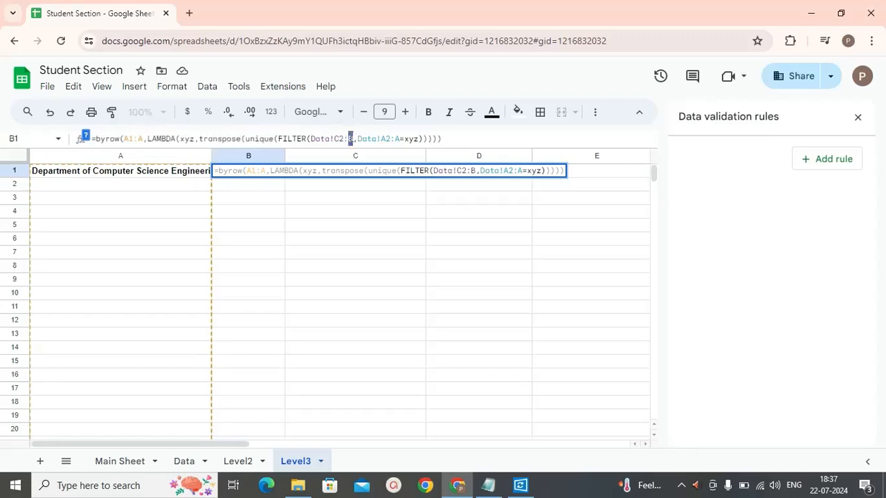
{"action": "key", "text": "Delete"}
{"action": "type", "text": "C"}
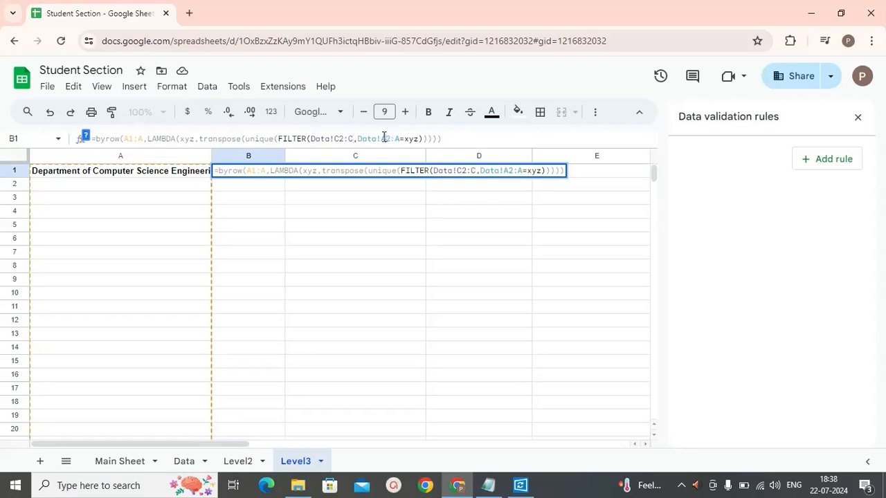
{"action": "left_click_drag", "start_coordinate": [385, 138], "coordinate": [380, 138]}
{"action": "type", "text": "B"}
{"action": "left_click_drag", "start_coordinate": [401, 138], "coordinate": [396, 139]}
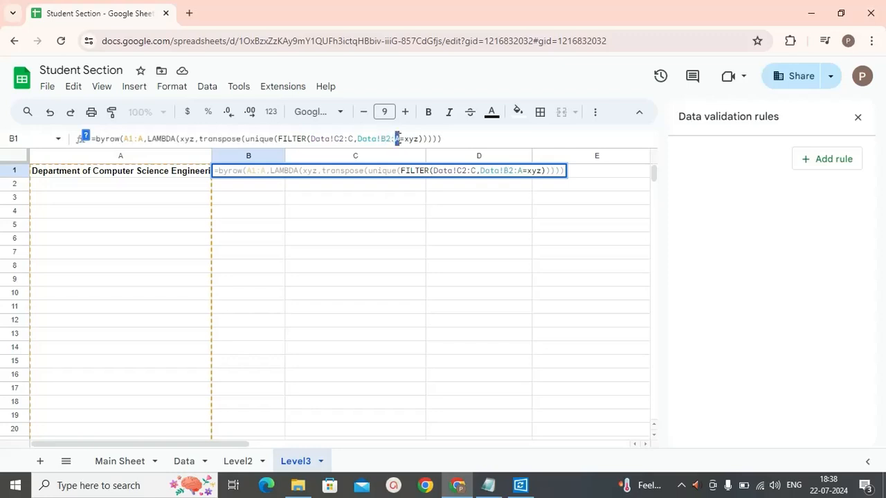
{"action": "type", "text": "B"}
{"action": "key", "text": "Return"}
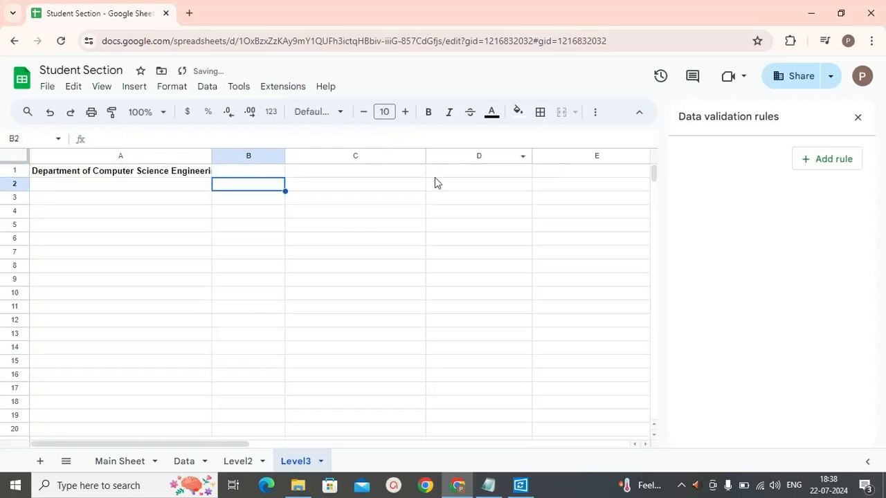
{"action": "left_click", "coordinate": [249, 172]}
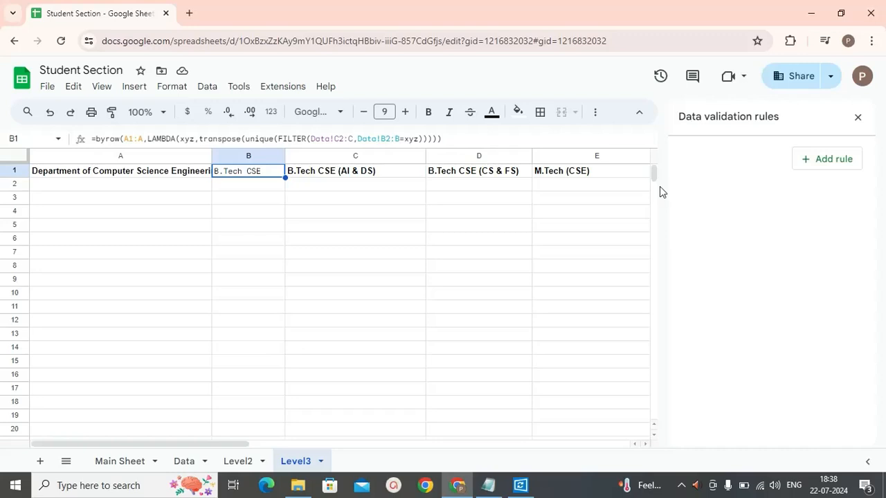
- Add a Dropdown (from a range) validation rule to the Program Name cells F2:F772 on the Main Sheet
{"action": "left_click", "coordinate": [125, 462]}
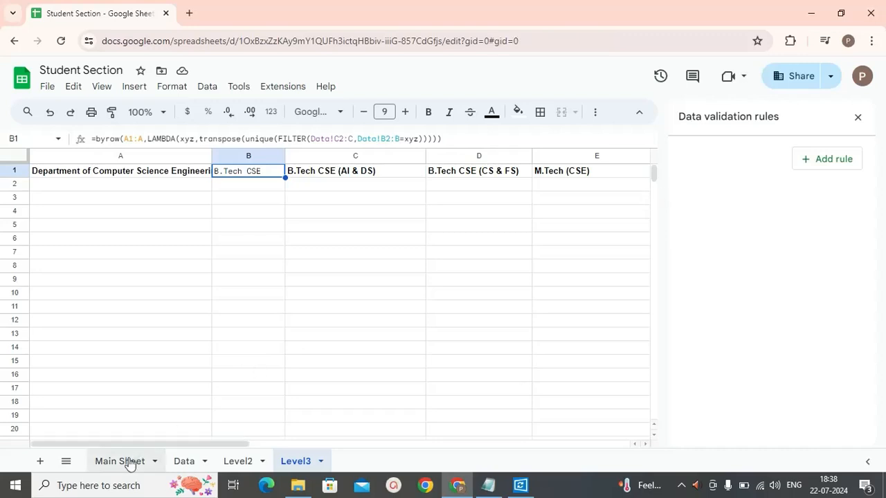
{"action": "left_click", "coordinate": [474, 186]}
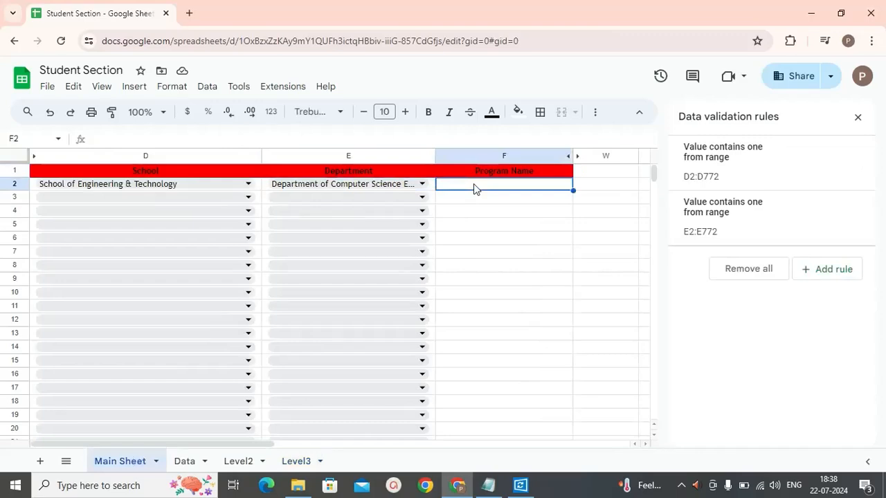
{"action": "key", "text": "ctrl+shift+Down"}
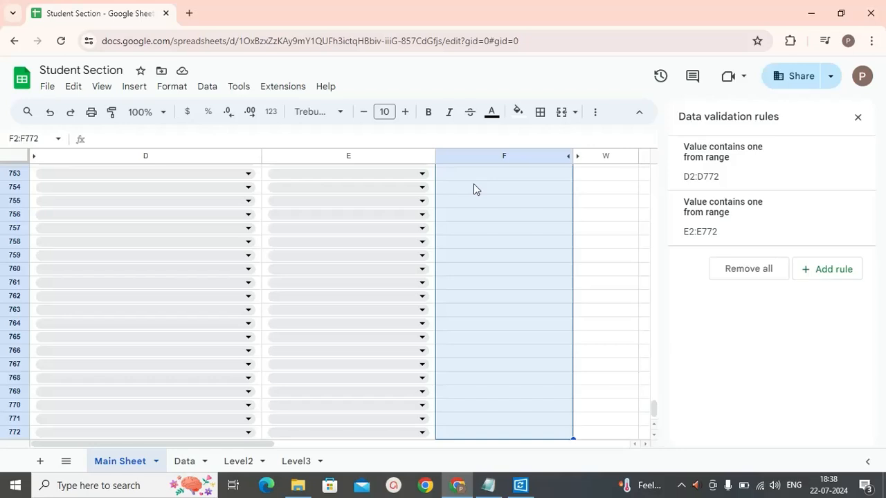
{"action": "key", "text": "ctrl+BackSpace"}
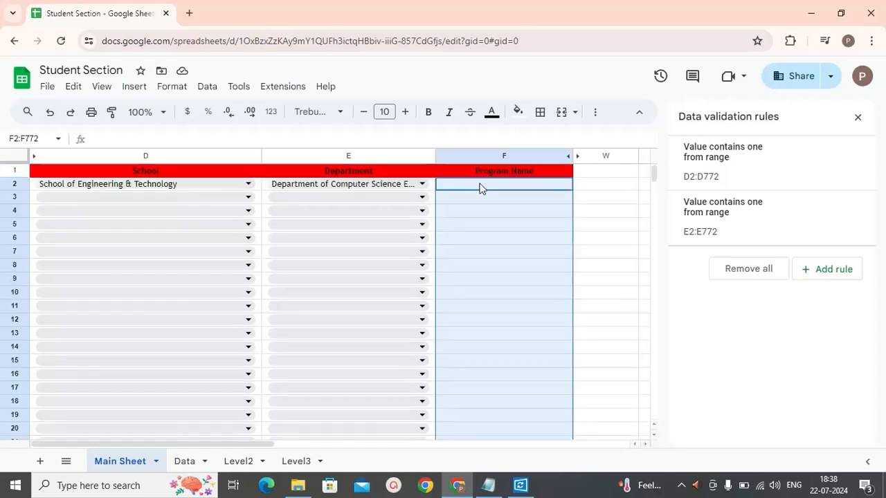
{"action": "left_click", "coordinate": [207, 88]}
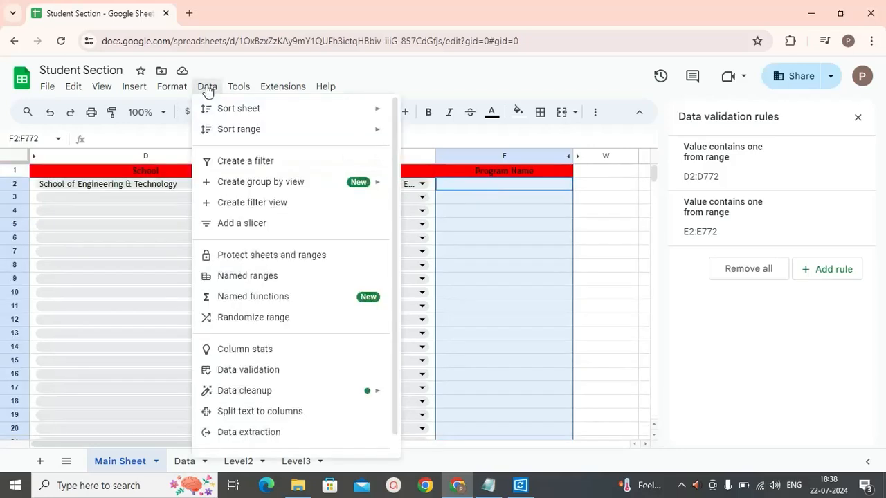
{"action": "left_click", "coordinate": [271, 370]}
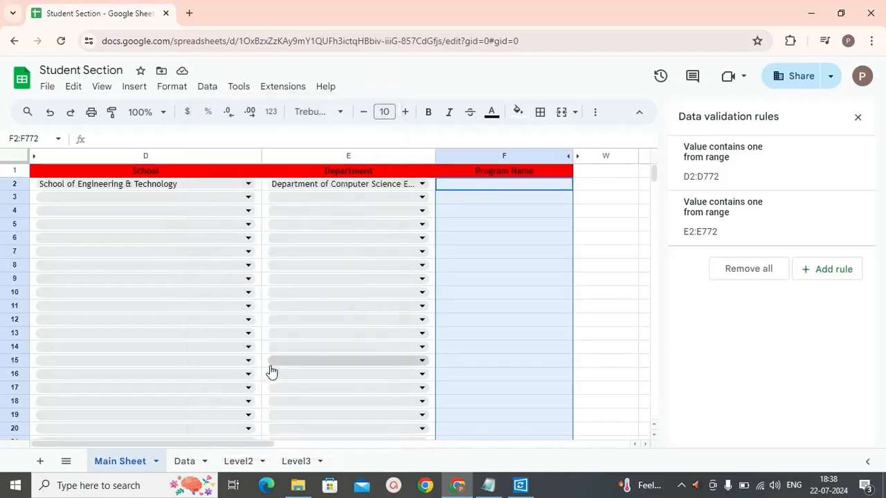
{"action": "left_click", "coordinate": [843, 269]}
{"action": "left_click", "coordinate": [707, 231]}
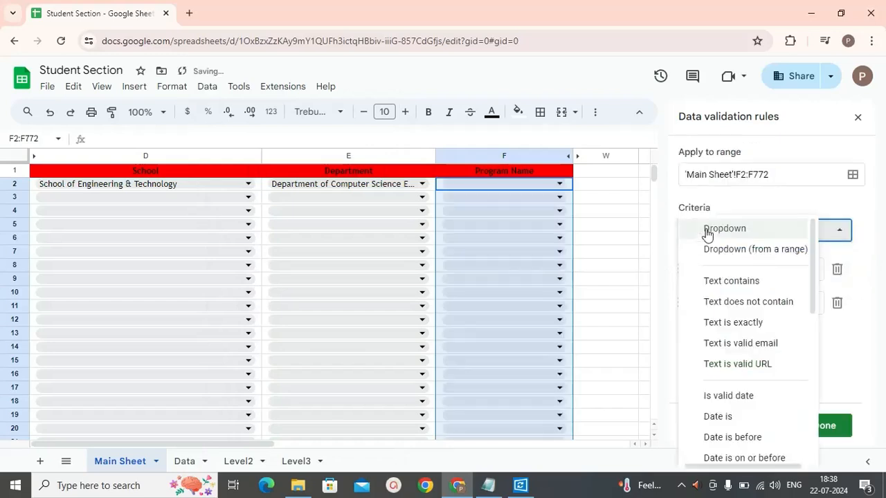
{"action": "left_click", "coordinate": [722, 250]}
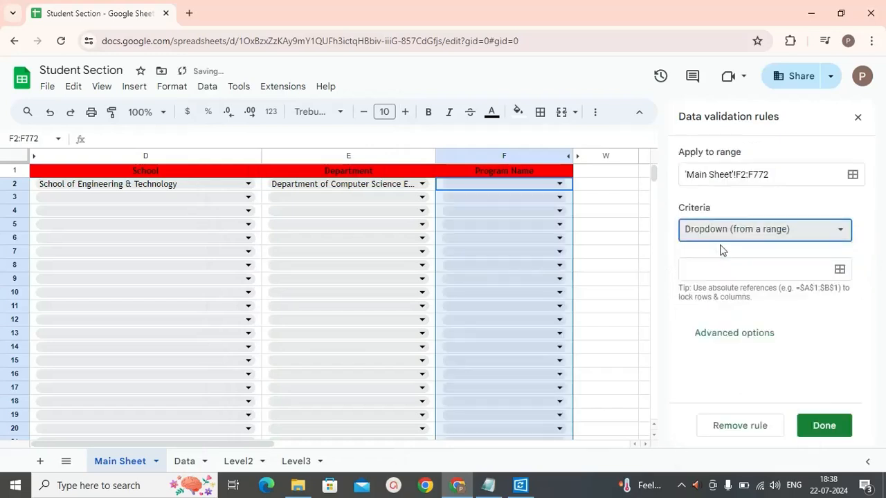
- Choose Level3!B1:E1 as the source data range for the Program Name dropdown
{"action": "left_click", "coordinate": [793, 269]}
{"action": "left_click", "coordinate": [838, 271]}
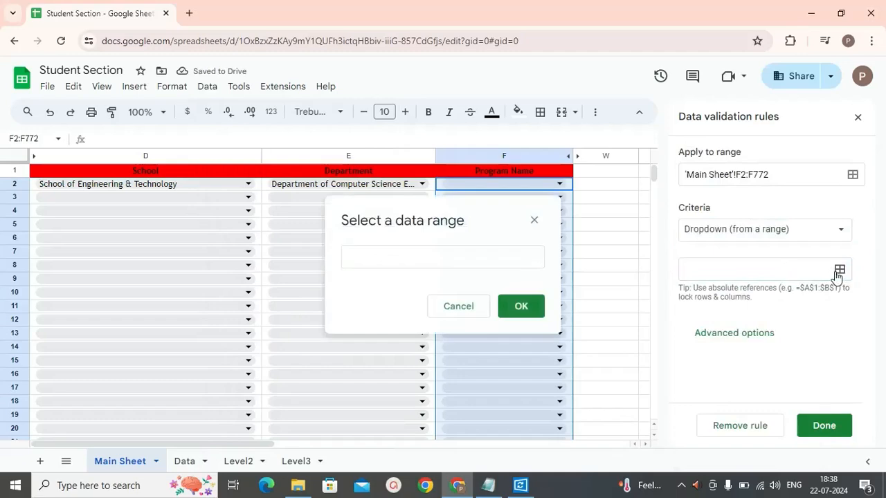
{"action": "left_click", "coordinate": [380, 257]}
{"action": "left_click", "coordinate": [293, 460]}
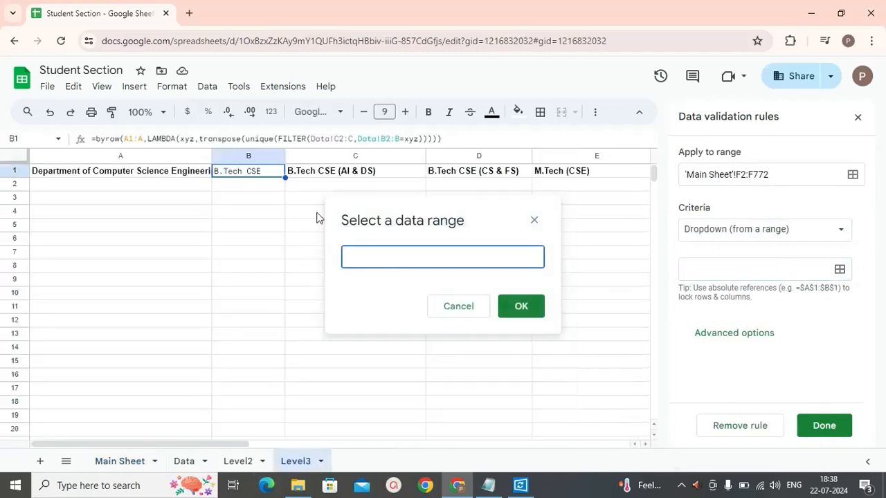
{"action": "left_click_drag", "start_coordinate": [267, 175], "coordinate": [646, 174]}
- Change the Program Name dropdown's source range to =Level3!B1:1 and save the validation rule
{"action": "left_click", "coordinate": [344, 256]}
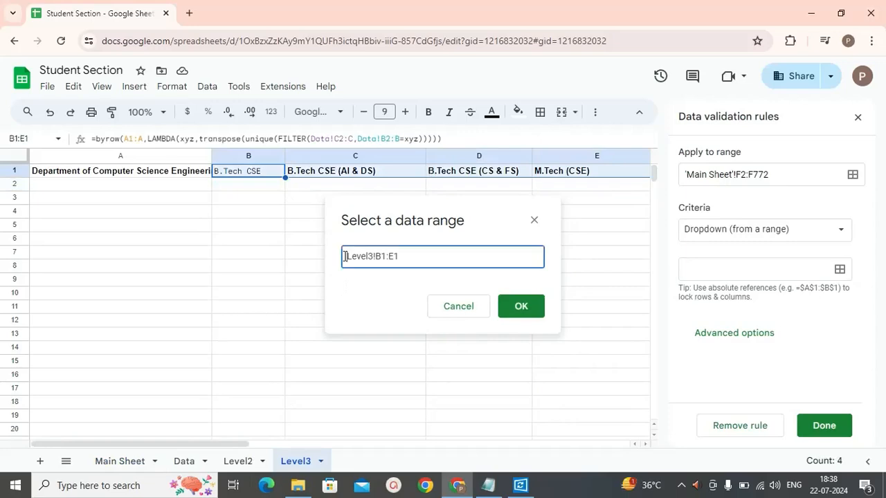
{"action": "type", "text": "="}
{"action": "left_click_drag", "start_coordinate": [393, 257], "coordinate": [409, 256]}
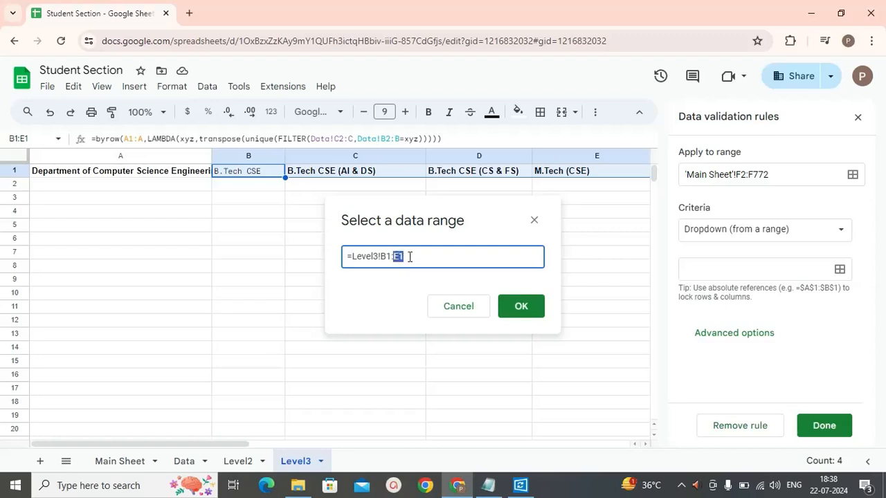
{"action": "type", "text": "1"}
{"action": "left_click", "coordinate": [510, 309]}
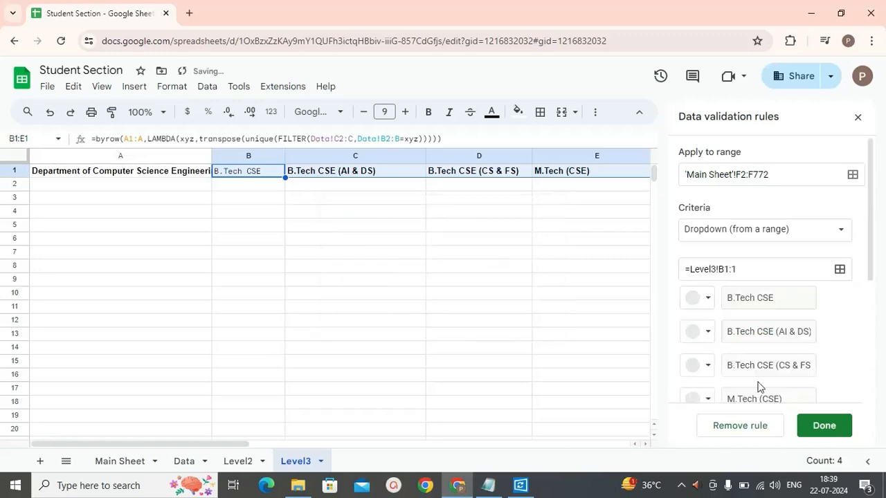
{"action": "left_click", "coordinate": [811, 429]}
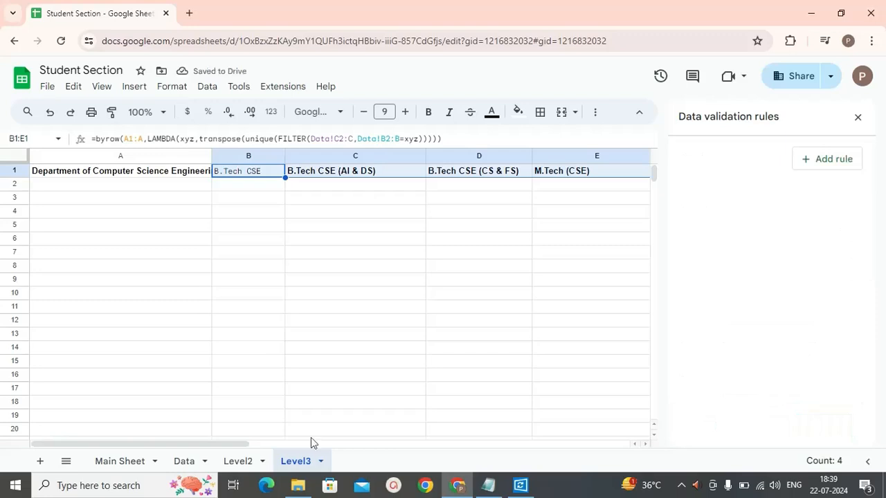
- Choose B.Tech CSE as the Program Name in row 2 of the Main Sheet
{"action": "left_click", "coordinate": [104, 461]}
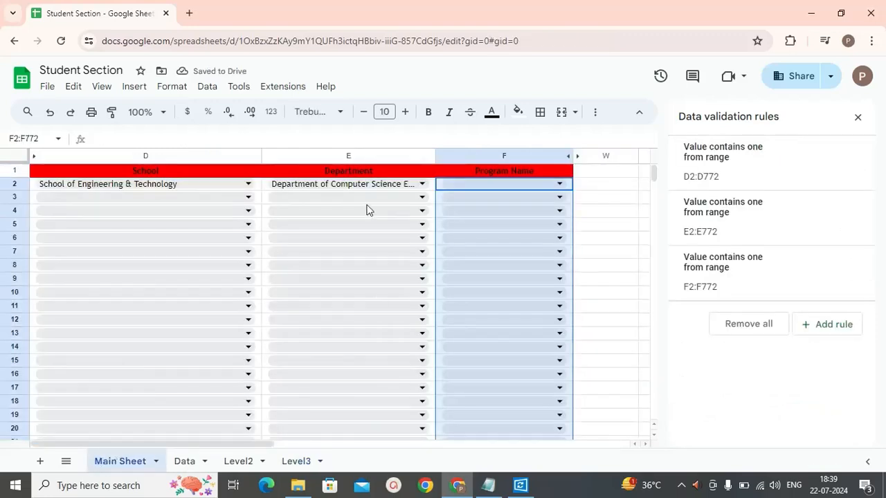
{"action": "double_click", "coordinate": [532, 185]}
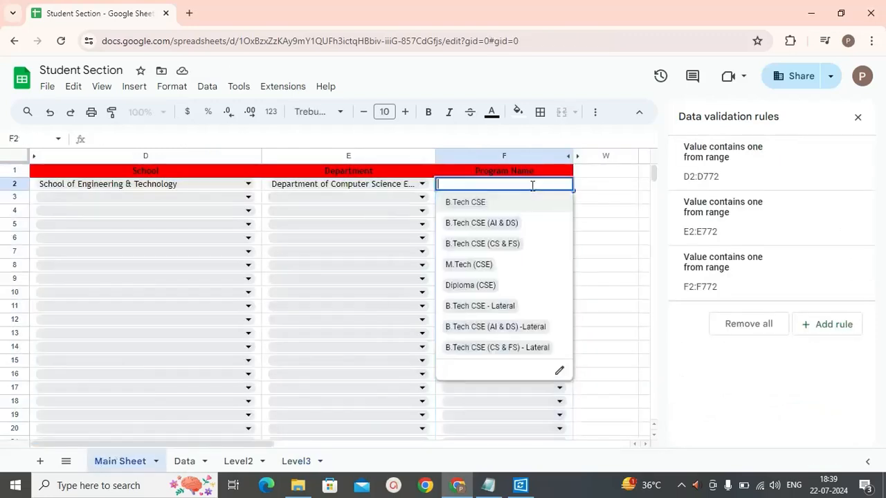
{"action": "left_click", "coordinate": [504, 205]}
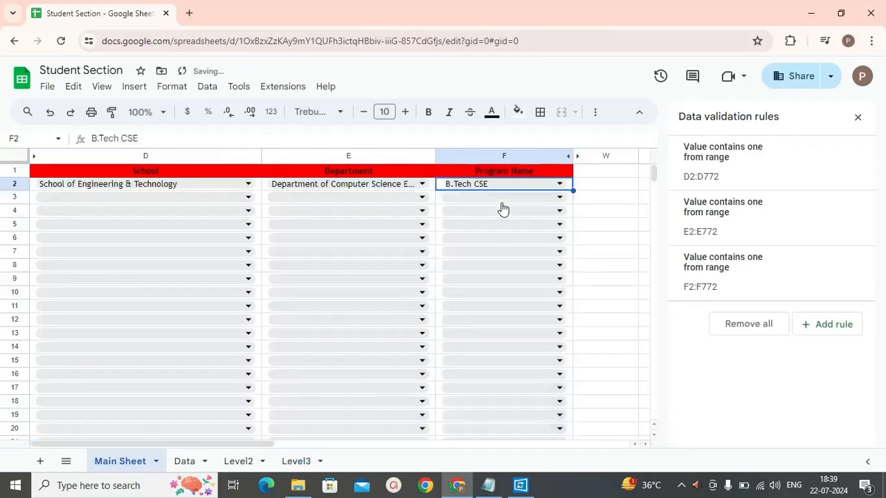
- Set row 3 to School of Management, Hotel Management and Design with Department of Management Studies, and check its Program Name options
{"action": "double_click", "coordinate": [144, 200]}
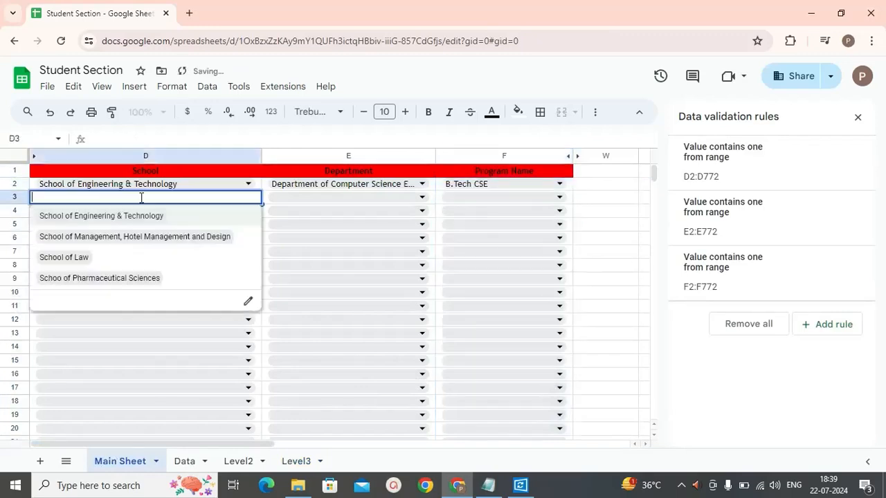
{"action": "left_click", "coordinate": [119, 236]}
{"action": "double_click", "coordinate": [413, 196]}
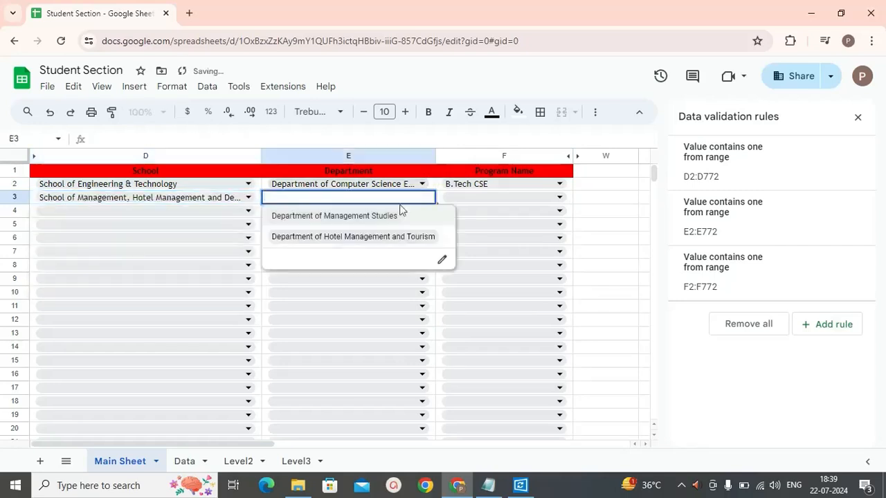
{"action": "left_click", "coordinate": [389, 217]}
{"action": "double_click", "coordinate": [448, 198]}
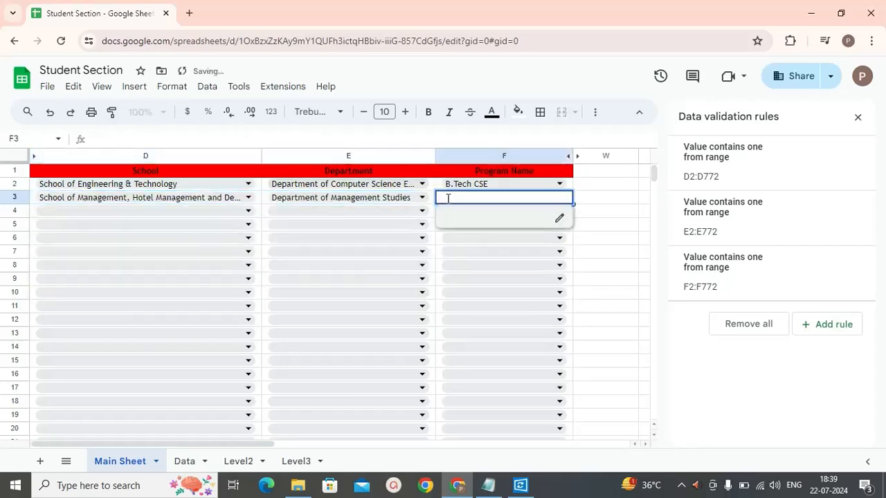
- Fill the department reference formula in Level3 A1 down through A109
{"action": "left_click", "coordinate": [294, 462]}
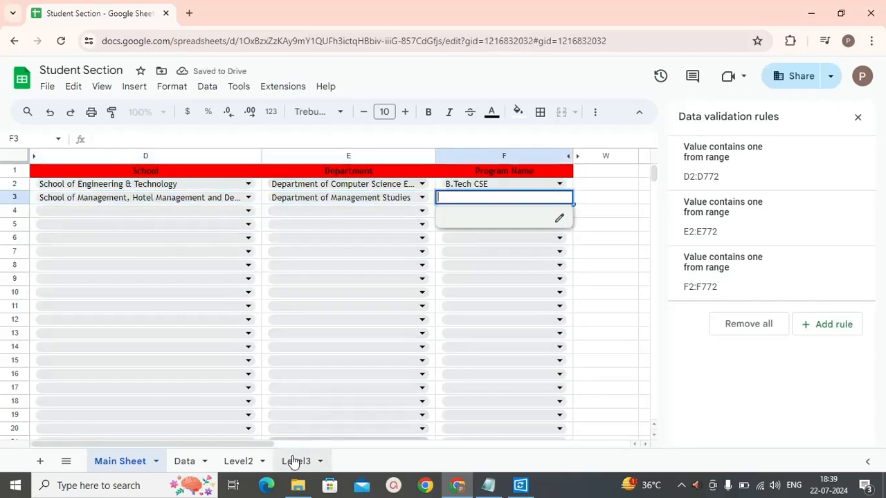
{"action": "left_click", "coordinate": [160, 178]}
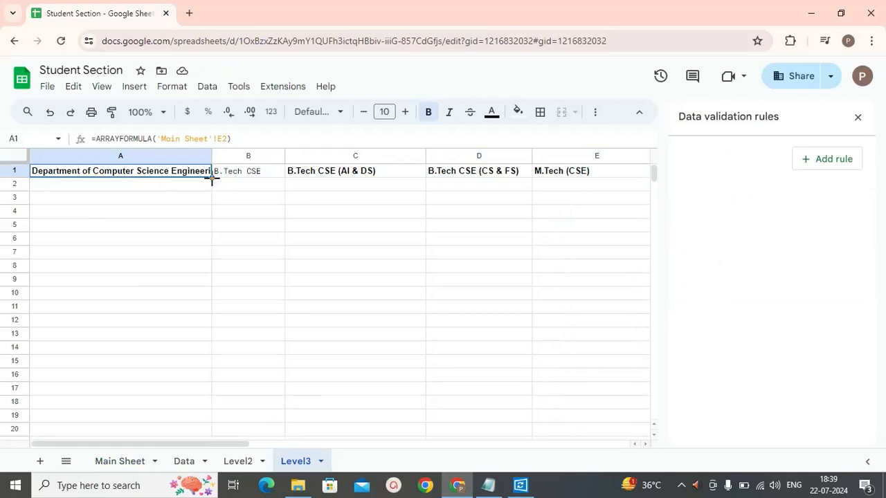
{"action": "left_click_drag", "start_coordinate": [213, 179], "coordinate": [154, 488]}
{"action": "left_click_drag", "start_coordinate": [656, 197], "coordinate": [652, 173]}
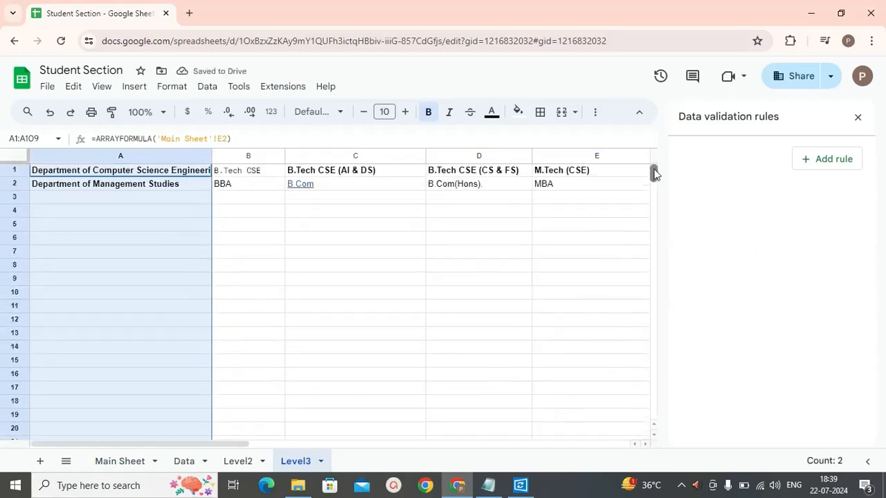
- Choose BBA as the Program Name in row 3 of the Main Sheet
{"action": "left_click", "coordinate": [114, 463]}
{"action": "left_click", "coordinate": [530, 198]}
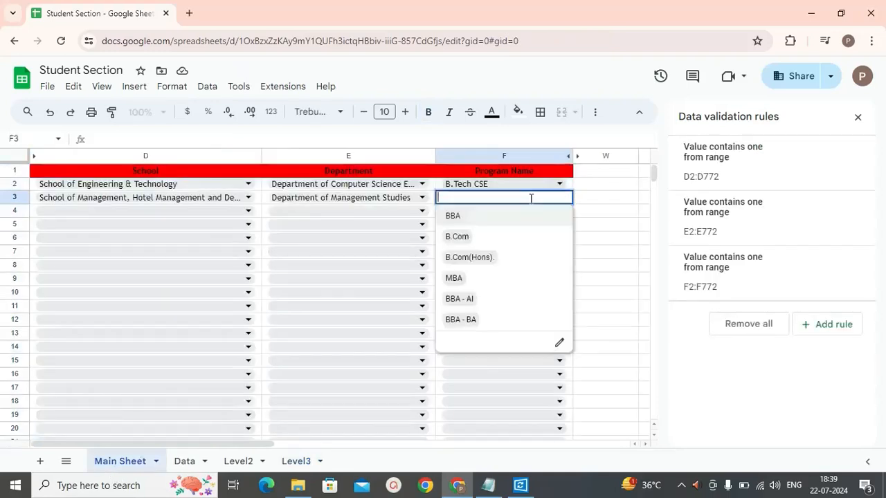
{"action": "left_click", "coordinate": [506, 217]}
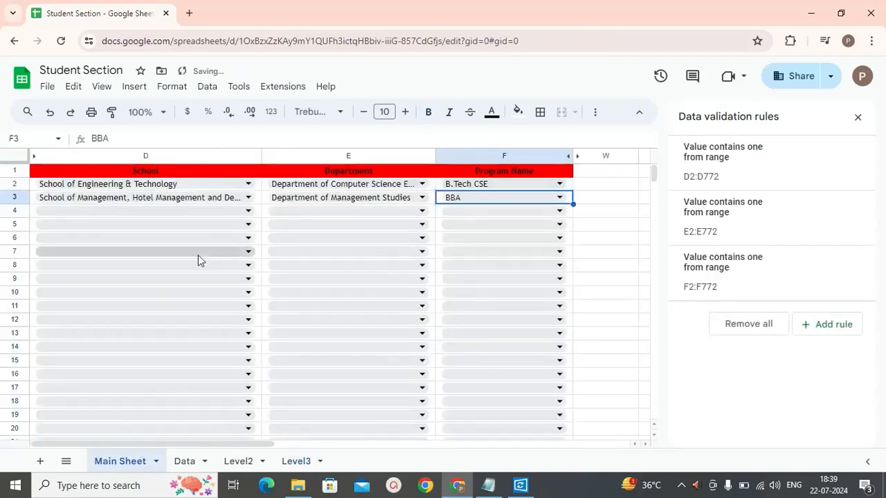
- Fill row 4 of the Main Sheet with School of Law, Department of Law and the BALLB program
{"action": "left_click", "coordinate": [207, 211]}
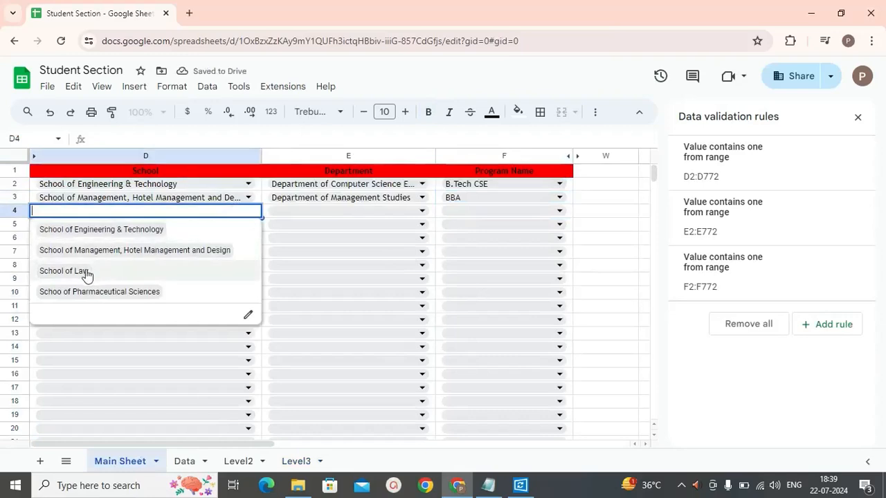
{"action": "left_click", "coordinate": [112, 271]}
{"action": "left_click", "coordinate": [366, 209]}
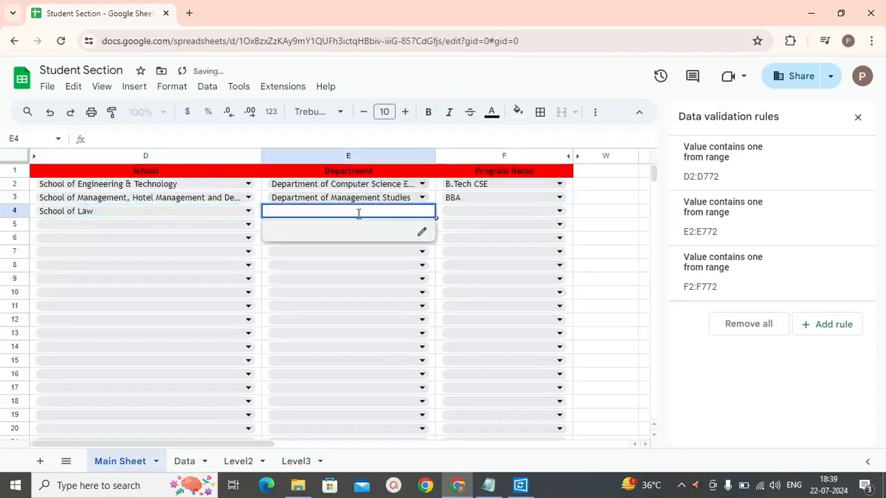
{"action": "left_click", "coordinate": [489, 218]}
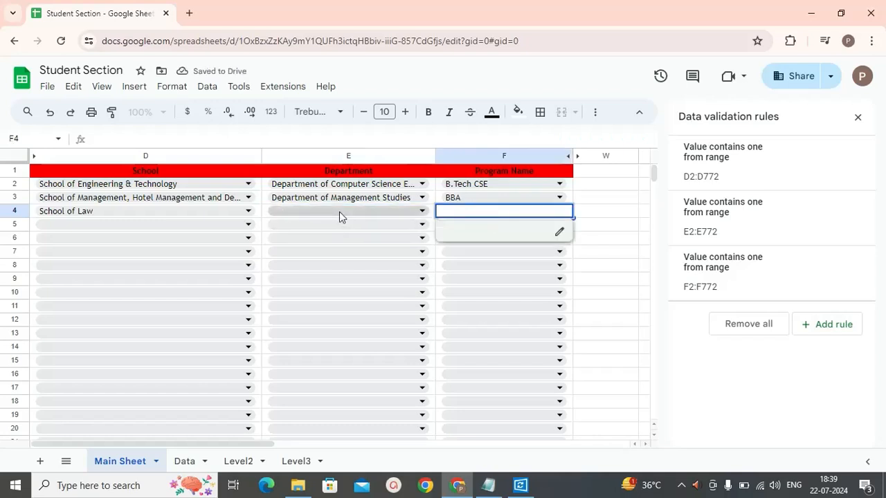
{"action": "left_click", "coordinate": [340, 215]}
{"action": "left_click", "coordinate": [323, 230]}
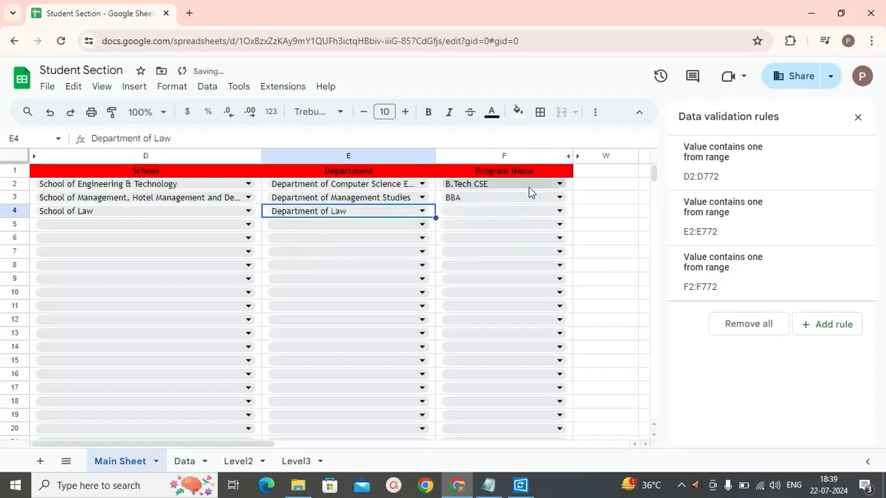
{"action": "left_click", "coordinate": [500, 217]}
{"action": "left_click", "coordinate": [470, 239]}
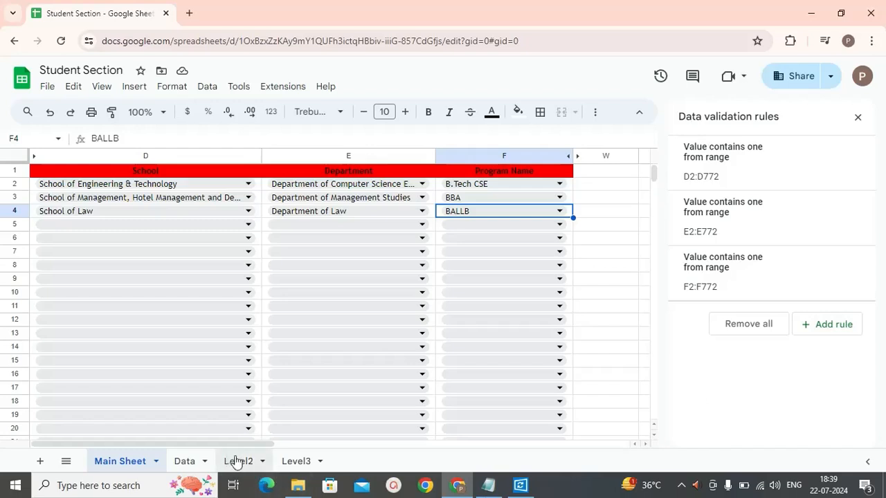
- Examine the department entries in C1 and C2 and the BYROW formula in B1 on the Level2 sheet
{"action": "left_click", "coordinate": [240, 460]}
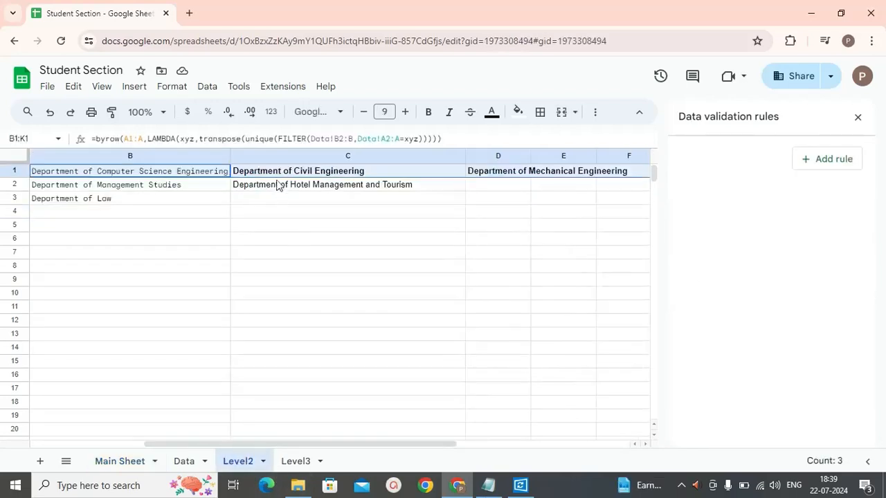
{"action": "left_click", "coordinate": [276, 176]}
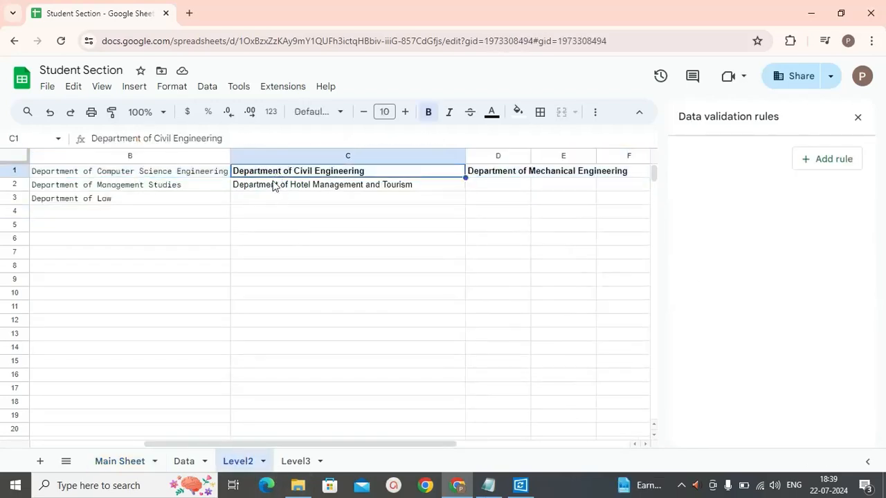
{"action": "left_click", "coordinate": [270, 190]}
{"action": "left_click", "coordinate": [265, 173]}
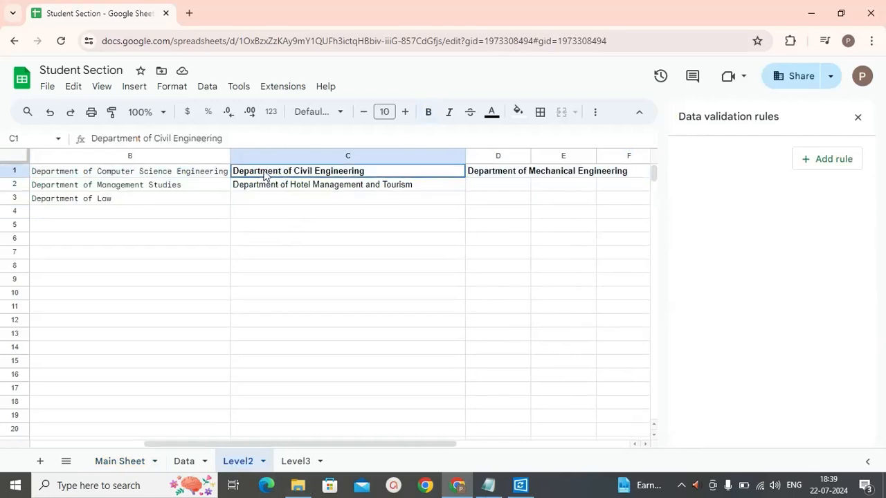
{"action": "left_click", "coordinate": [241, 188]}
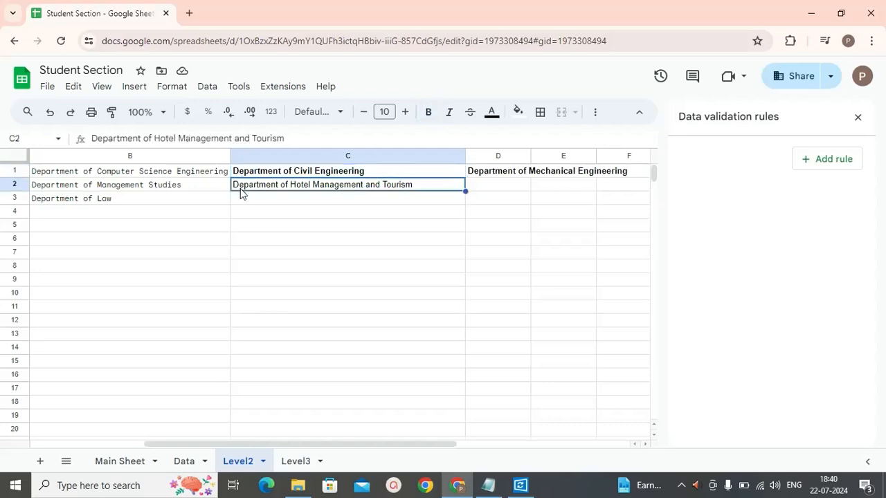
{"action": "left_click", "coordinate": [192, 173]}
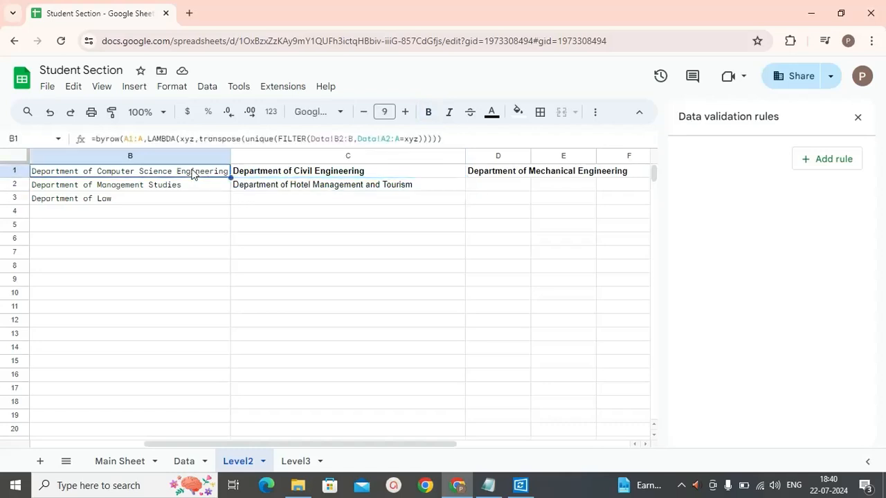